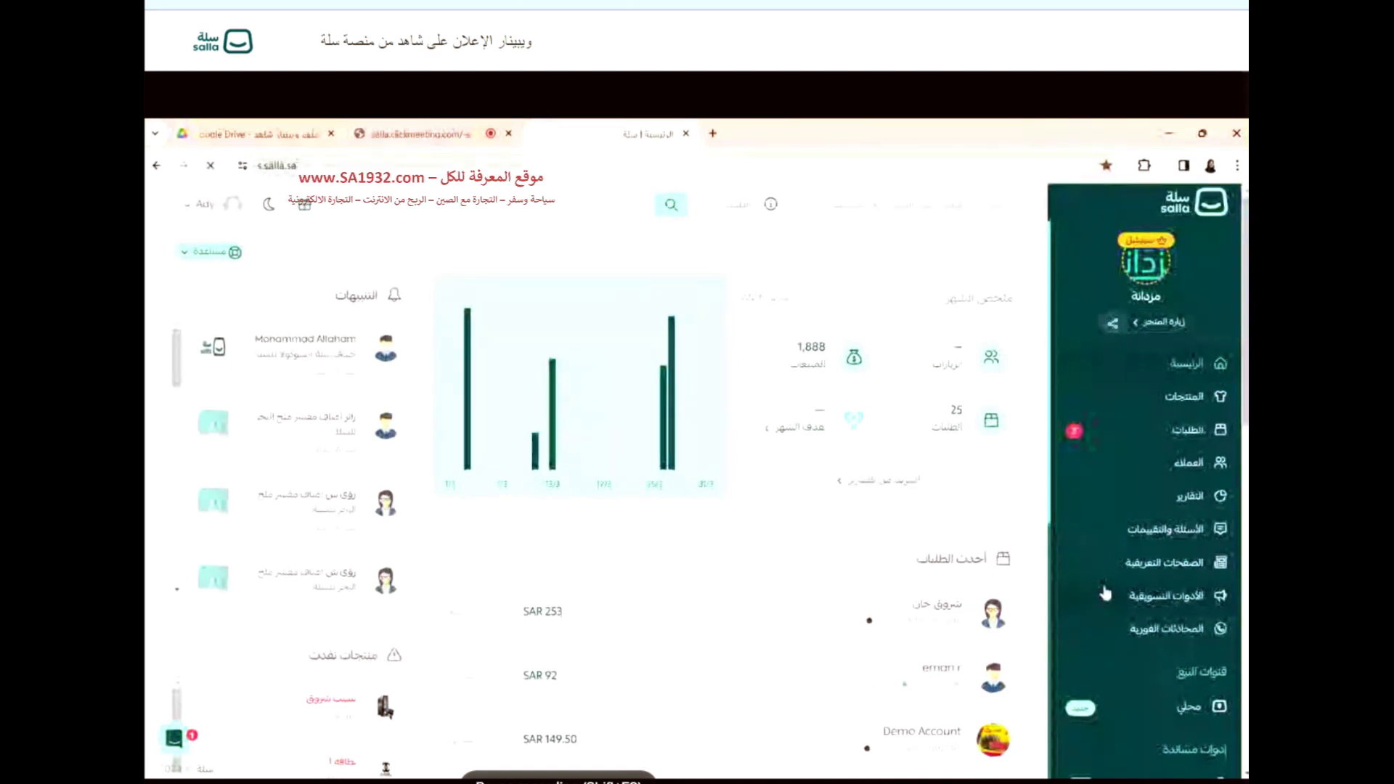
- Open the Sweply ad campaigns page from Marketing Tools
{"action": "left_click", "coordinate": [1151, 592]}
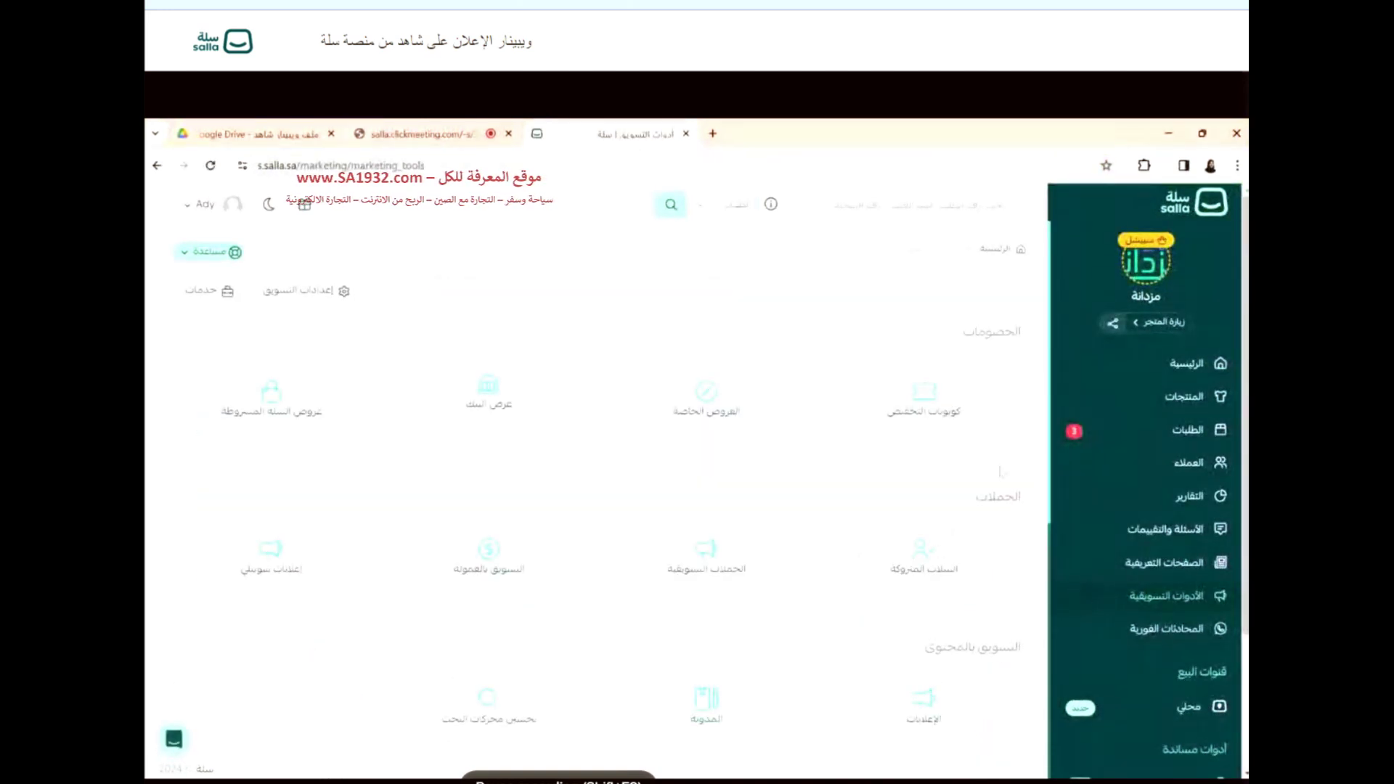
{"action": "double_click", "coordinate": [999, 495]}
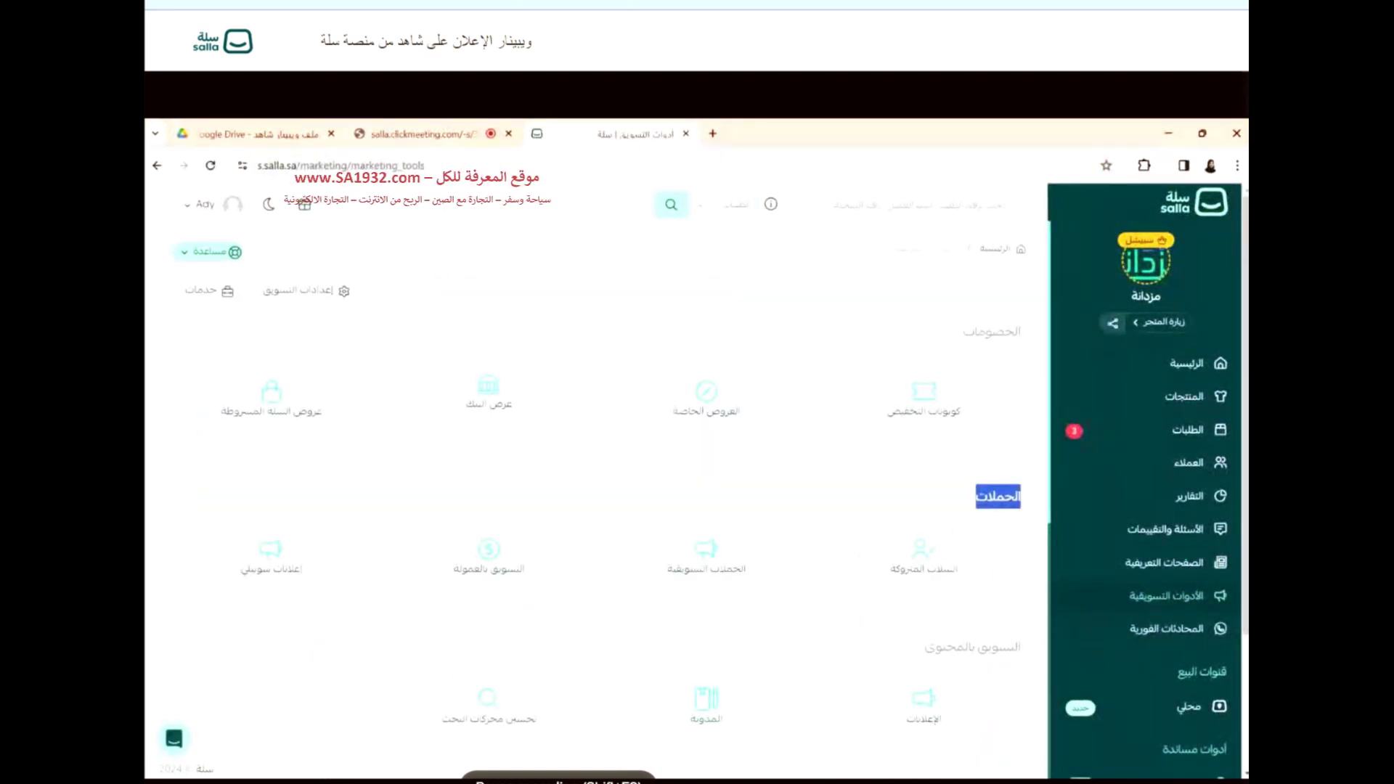
{"action": "left_click", "coordinate": [280, 570]}
{"action": "left_click", "coordinate": [270, 567]}
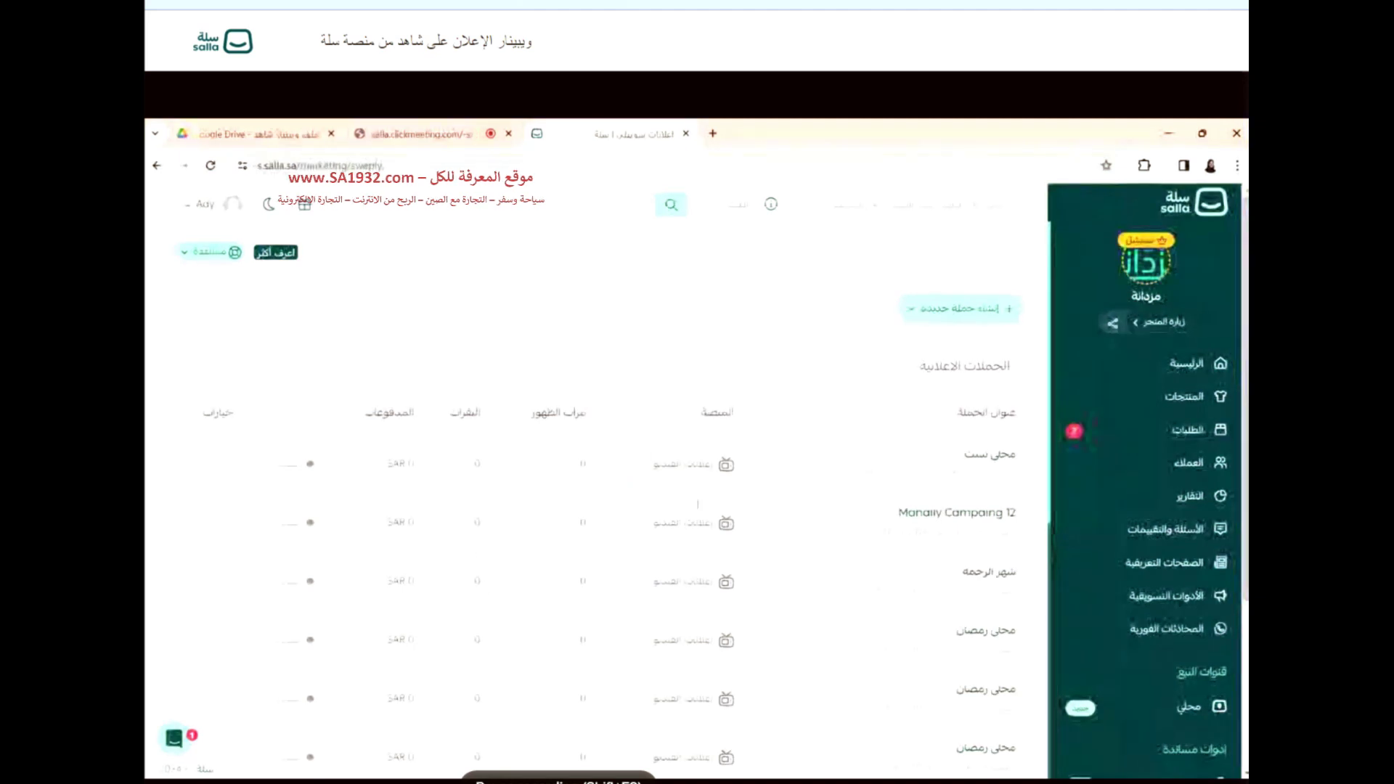
- Start a new campaign to bring up the advertising platform choices
{"action": "scroll", "coordinate": [694, 566], "scroll_direction": "down", "scroll_amount": 4}
{"action": "scroll", "coordinate": [693, 566], "scroll_direction": "up", "scroll_amount": 1}
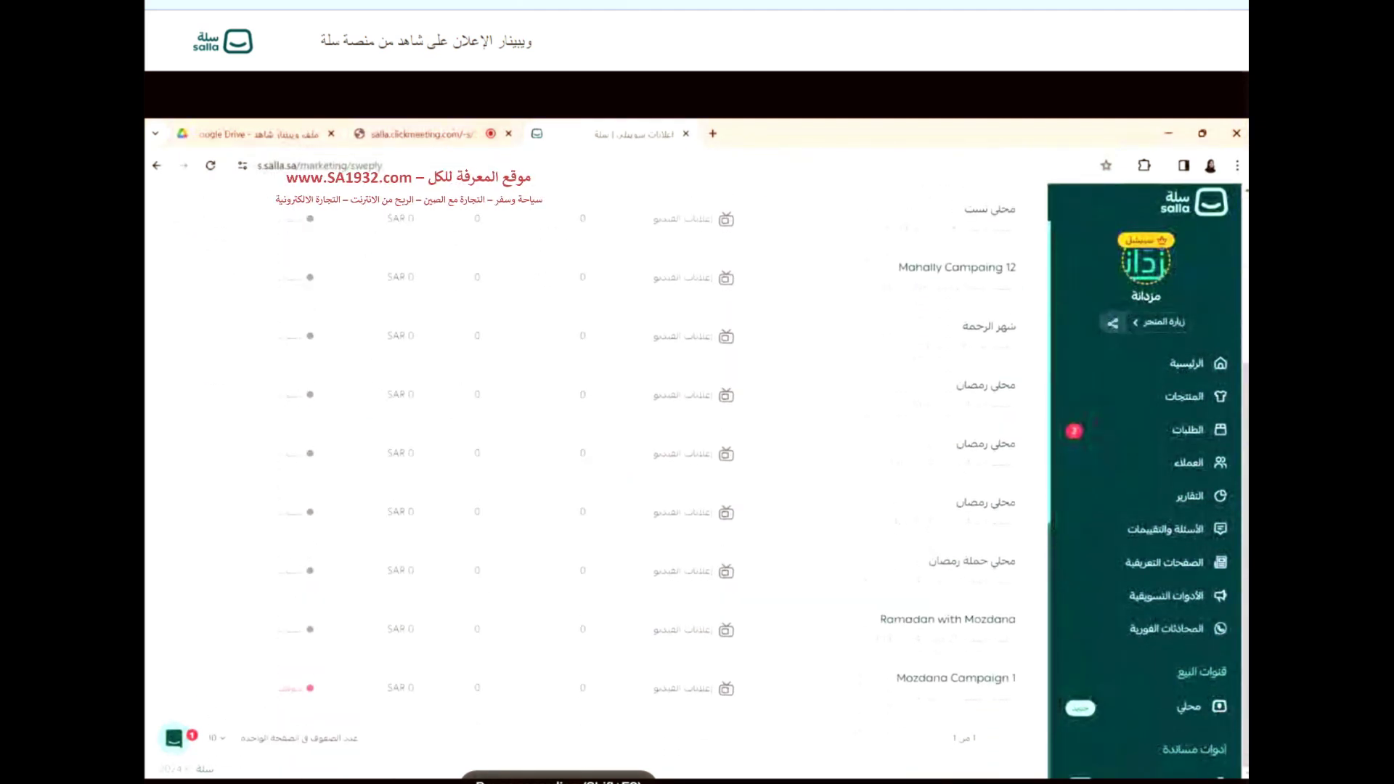
{"action": "scroll", "coordinate": [873, 348], "scroll_direction": "up", "scroll_amount": 3}
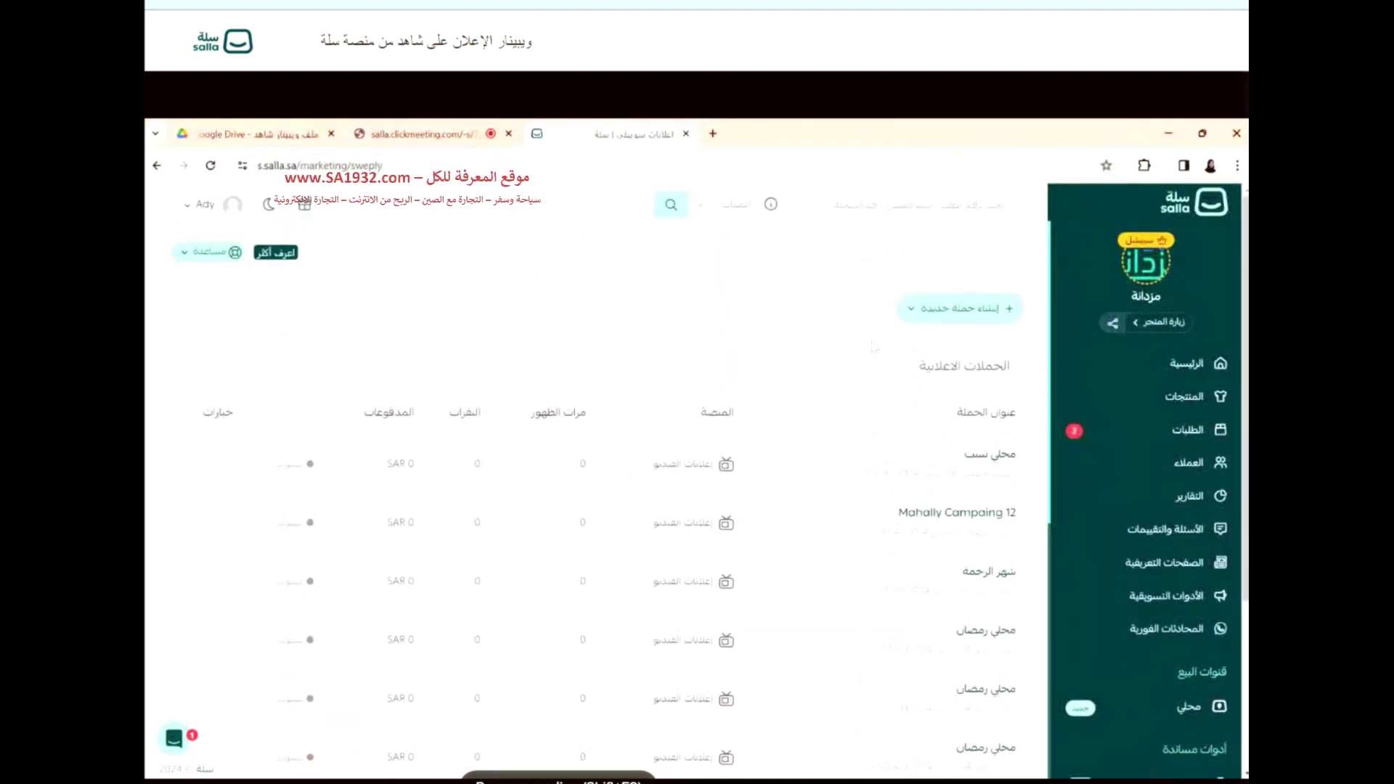
{"action": "left_click", "coordinate": [934, 310]}
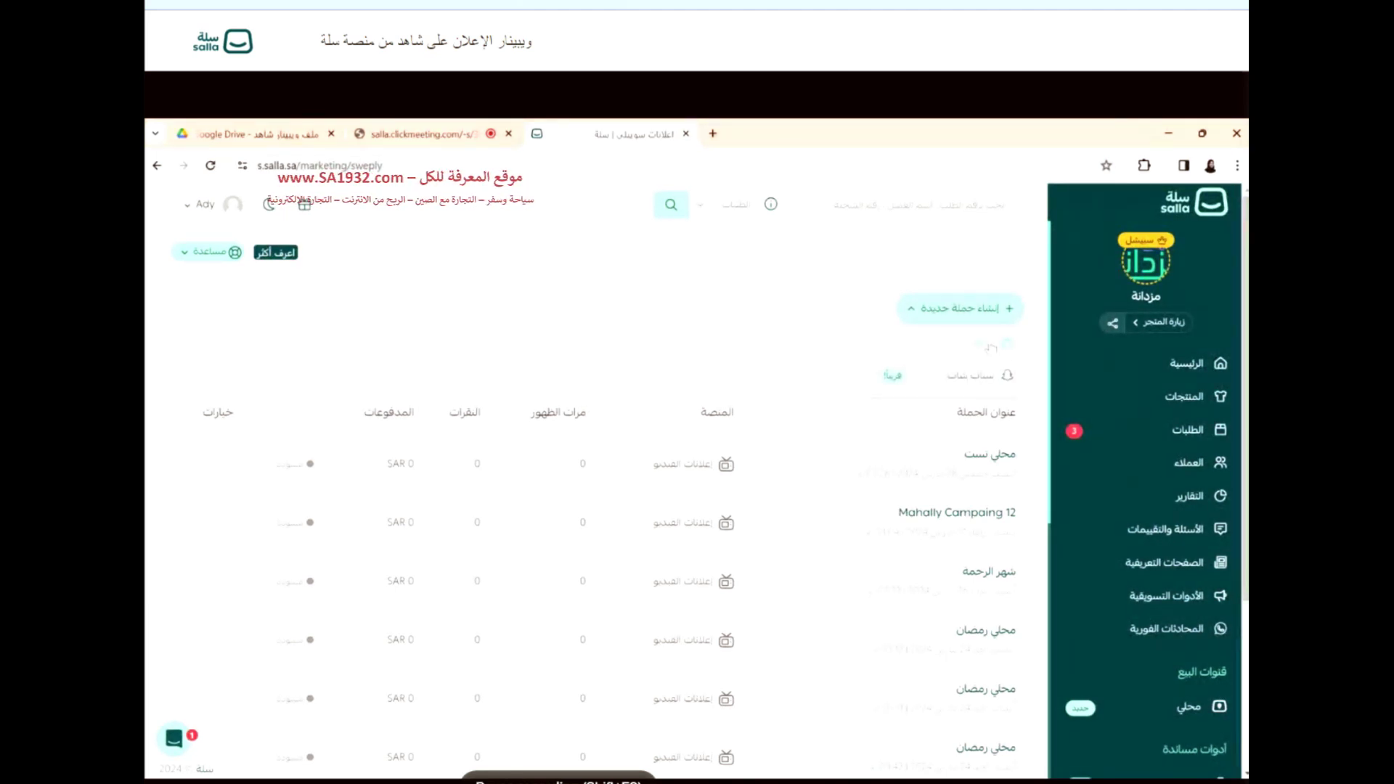
- Pick Shahid as the platform, read the banned-content rules and accept the ad policy
{"action": "left_click", "coordinate": [991, 346]}
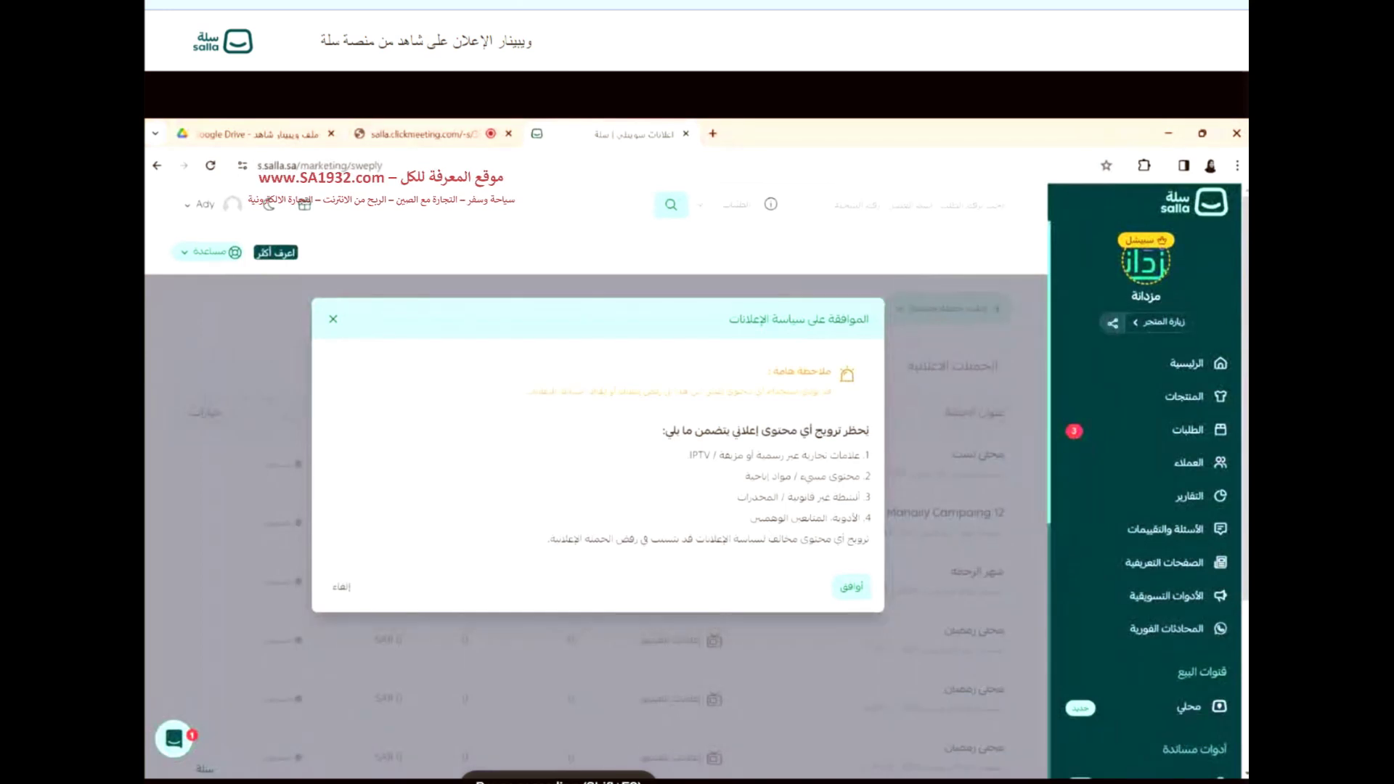
{"action": "triple_click", "coordinate": [630, 552]}
{"action": "left_click", "coordinate": [703, 511]}
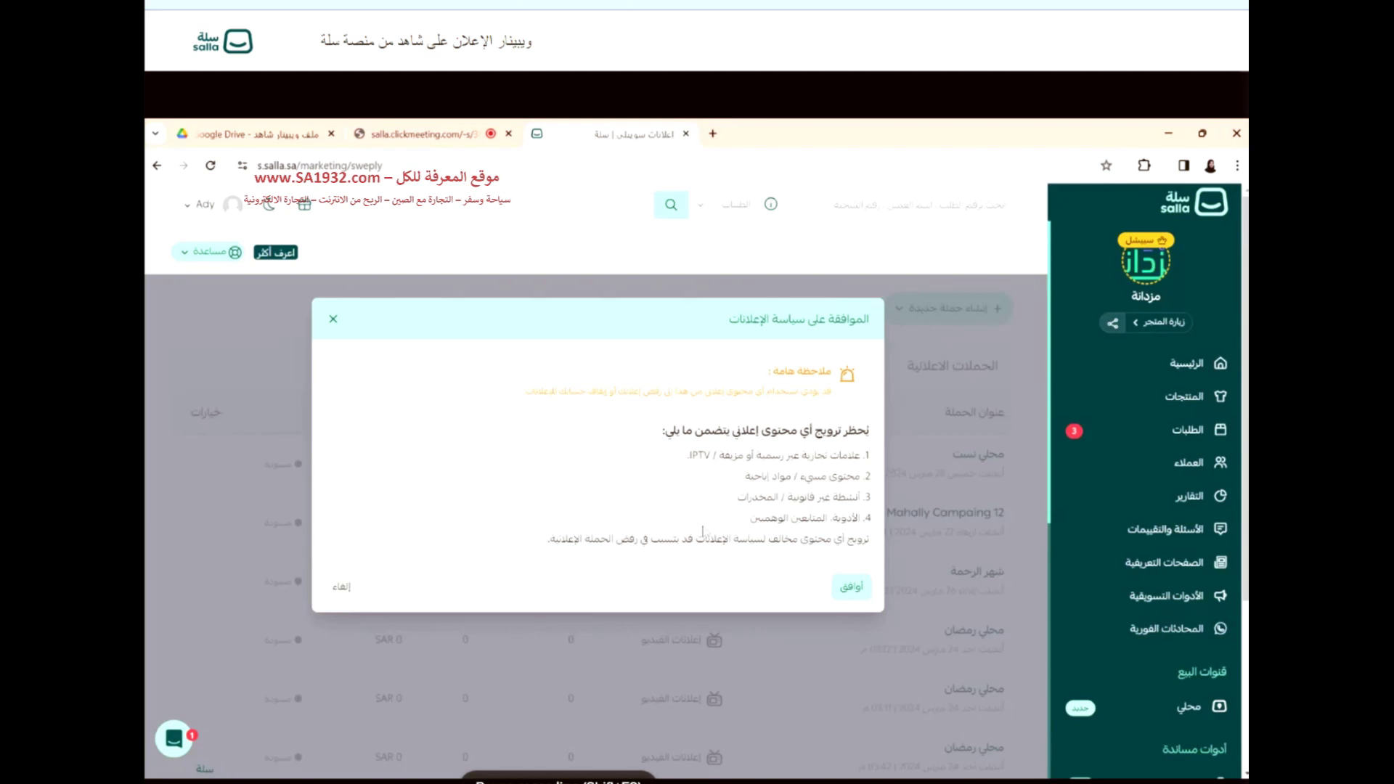
{"action": "left_click_drag", "start_coordinate": [703, 532], "coordinate": [799, 494]}
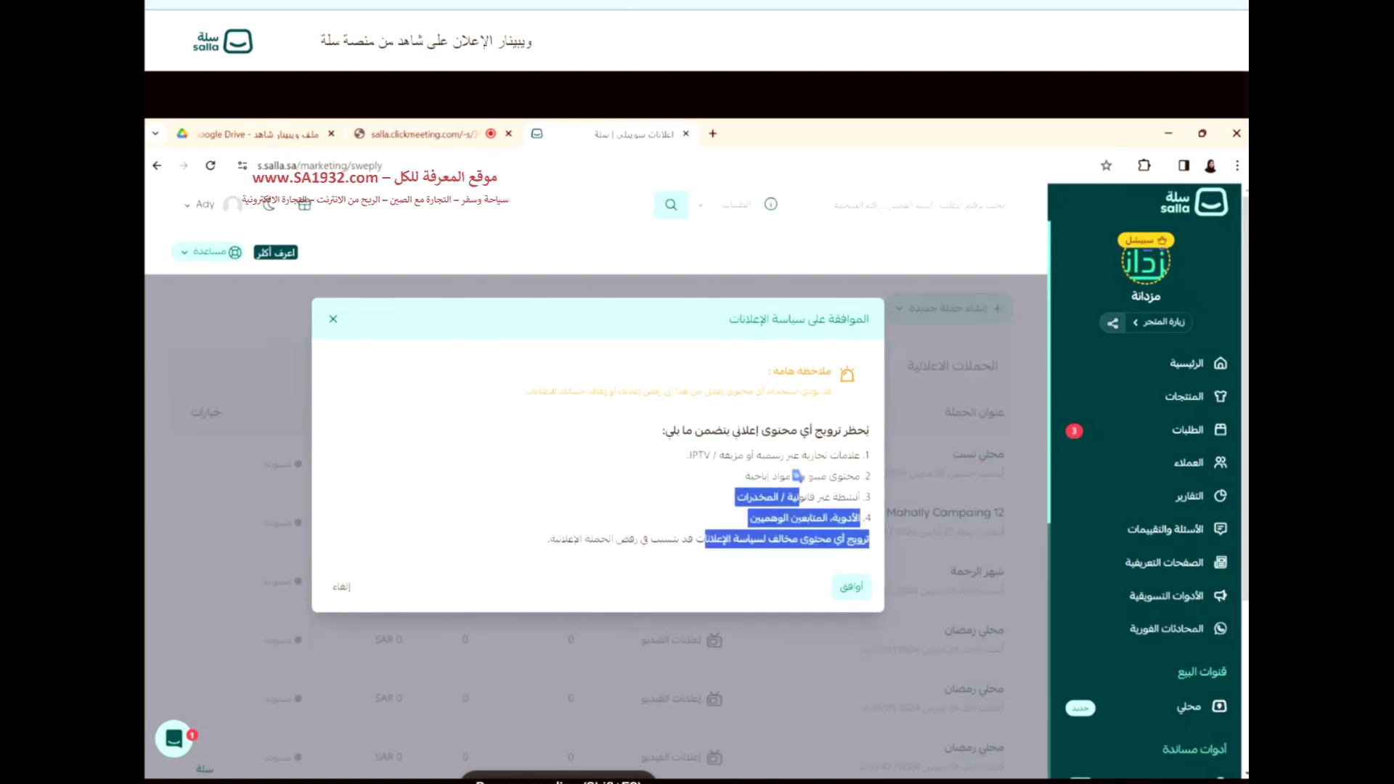
{"action": "left_click", "coordinate": [732, 521]}
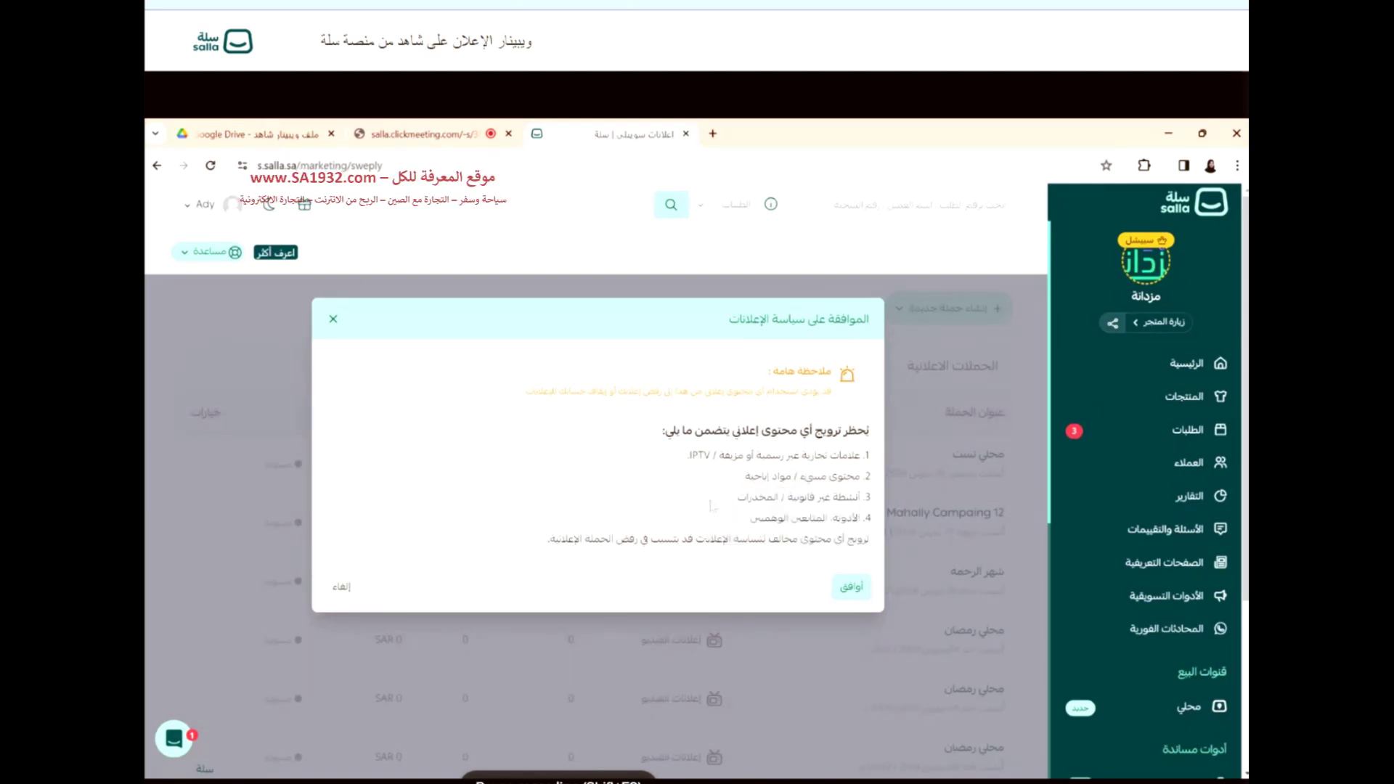
{"action": "left_click", "coordinate": [847, 586]}
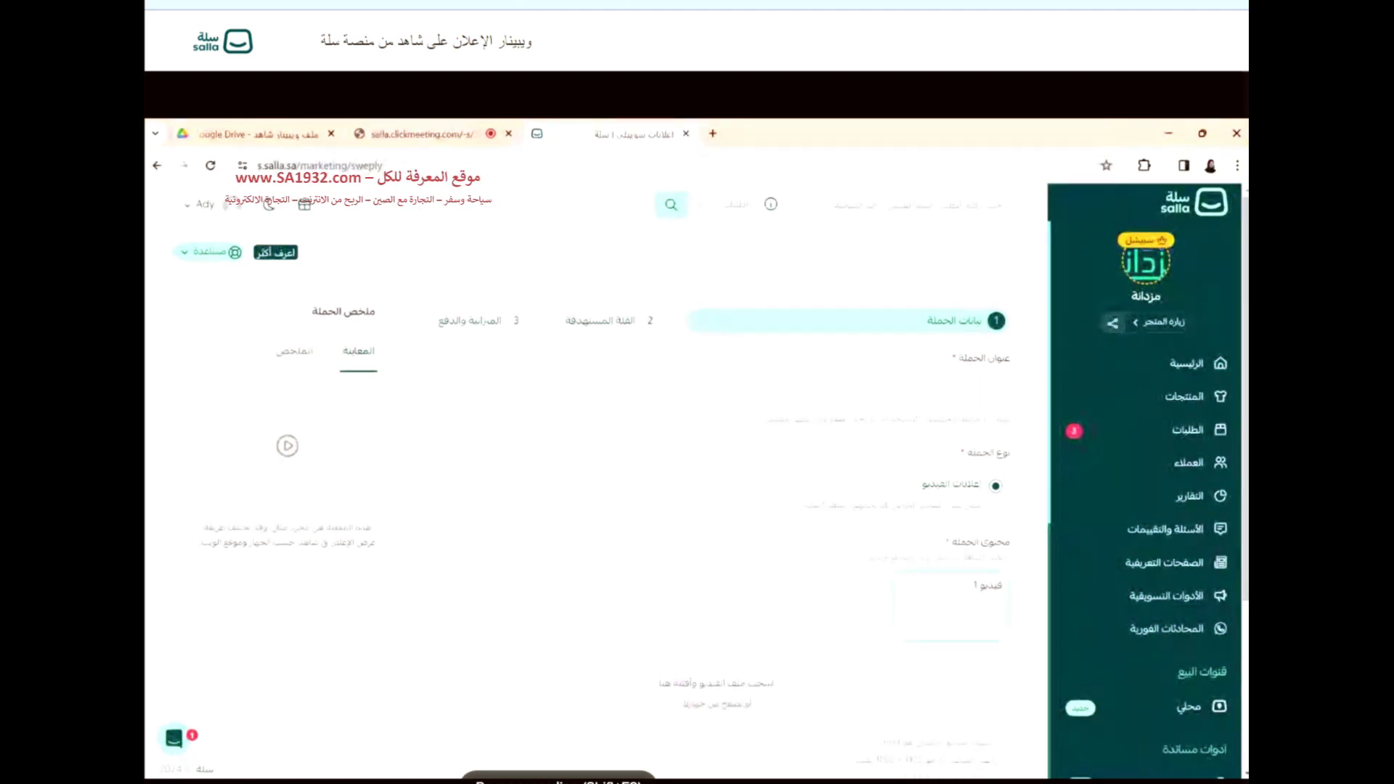
- Title the campaign 'ويبينار سلة' and scroll to the video upload area
{"action": "type", "text": "سل"}
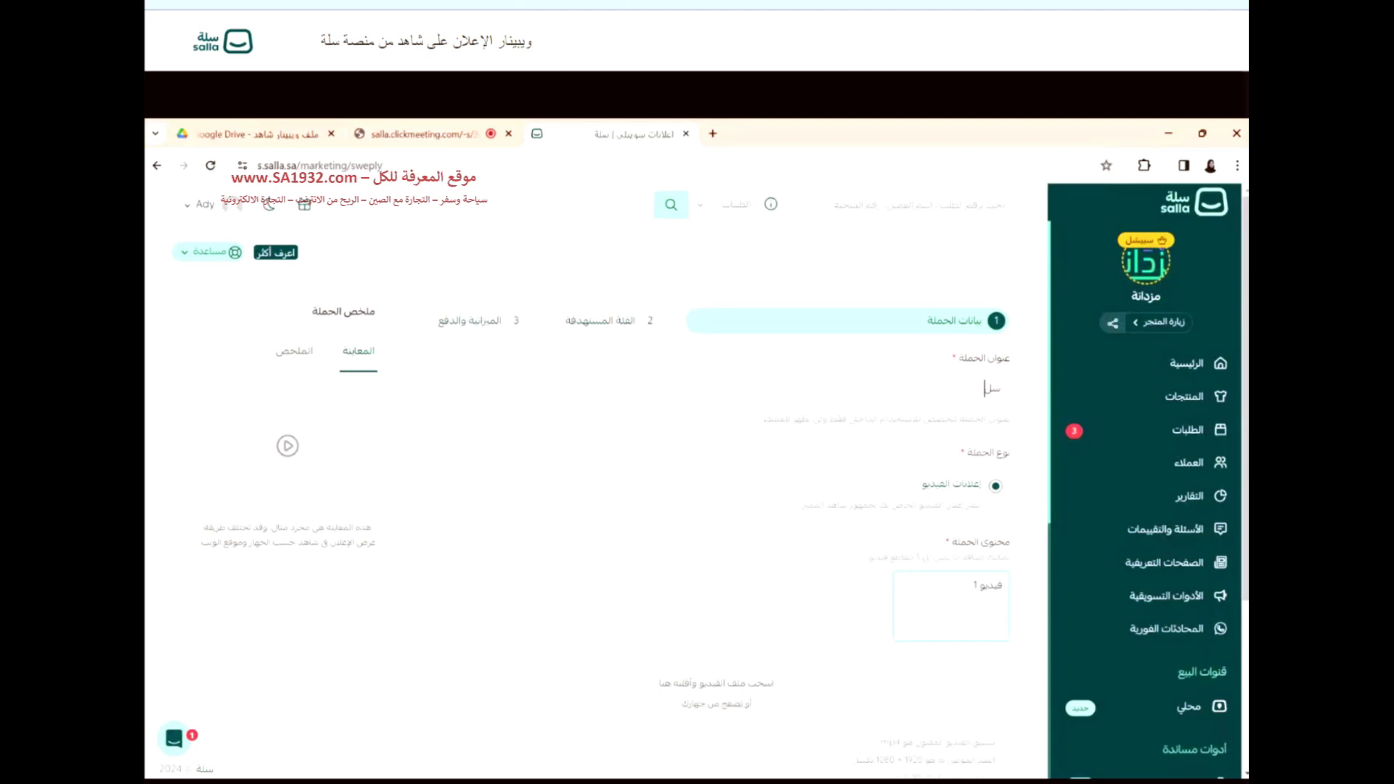
{"action": "key", "text": "BackSpace"}
{"action": "key", "text": "BackSpace"}
{"action": "type", "text": "ويبينار سلة"}
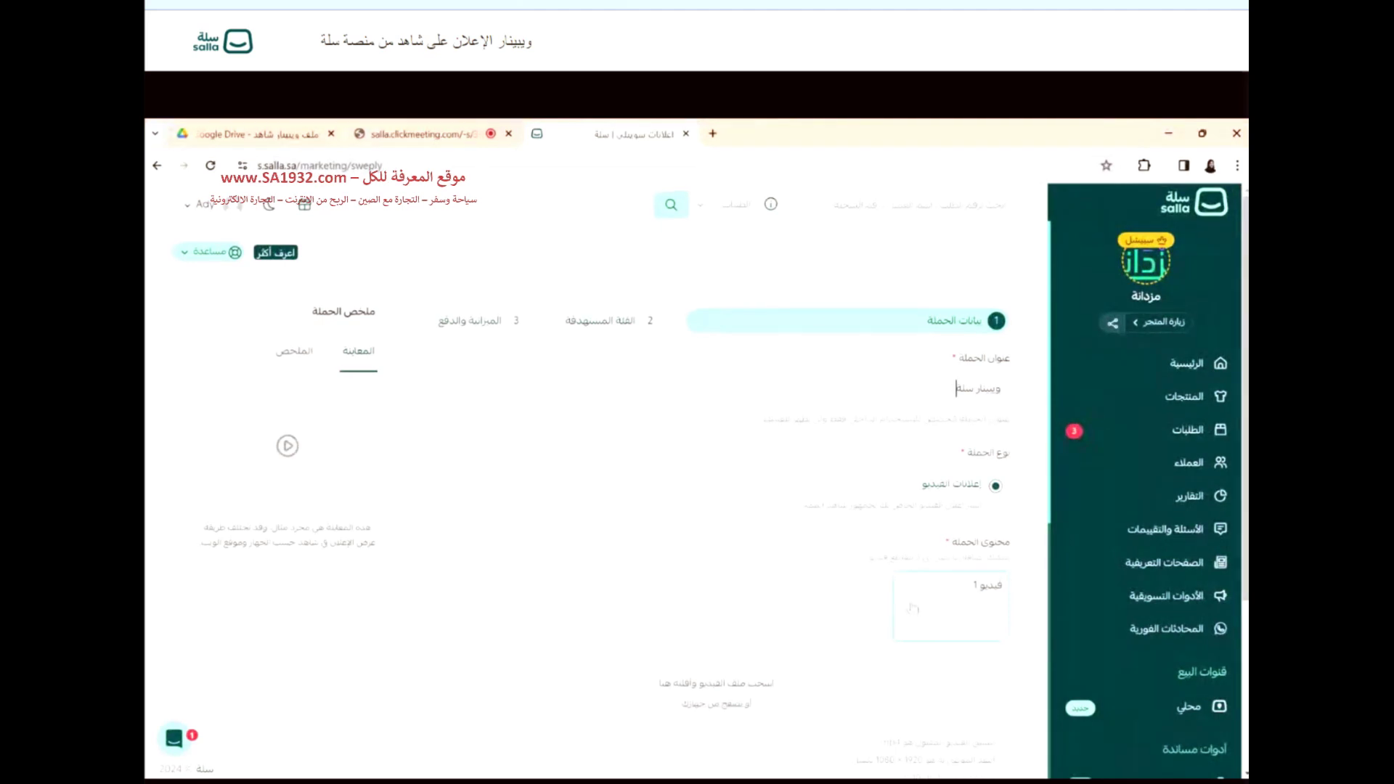
{"action": "scroll", "coordinate": [912, 609], "scroll_direction": "down", "scroll_amount": 2}
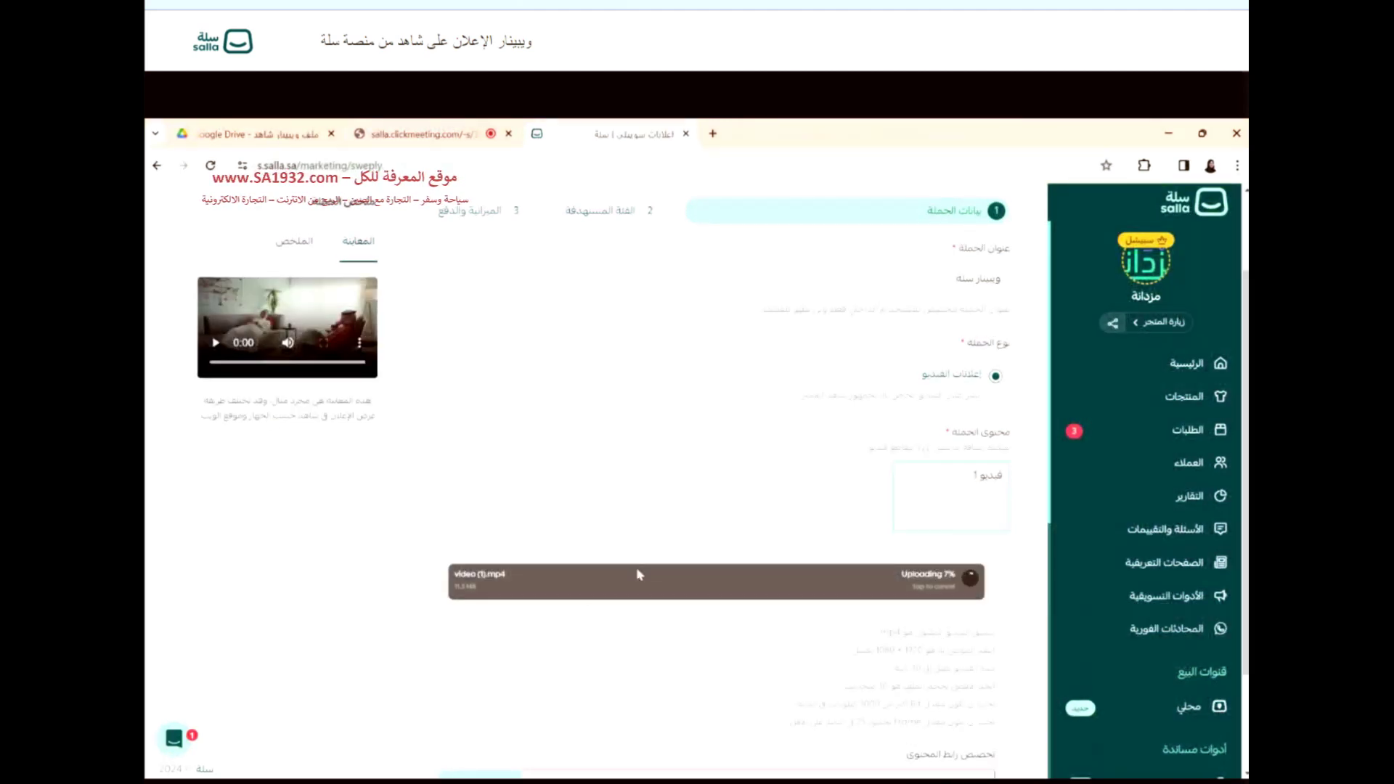
- Review the video's mp4 format and 1920 × 1080 resolution requirements
{"action": "scroll", "coordinate": [585, 595], "scroll_direction": "down", "scroll_amount": 1}
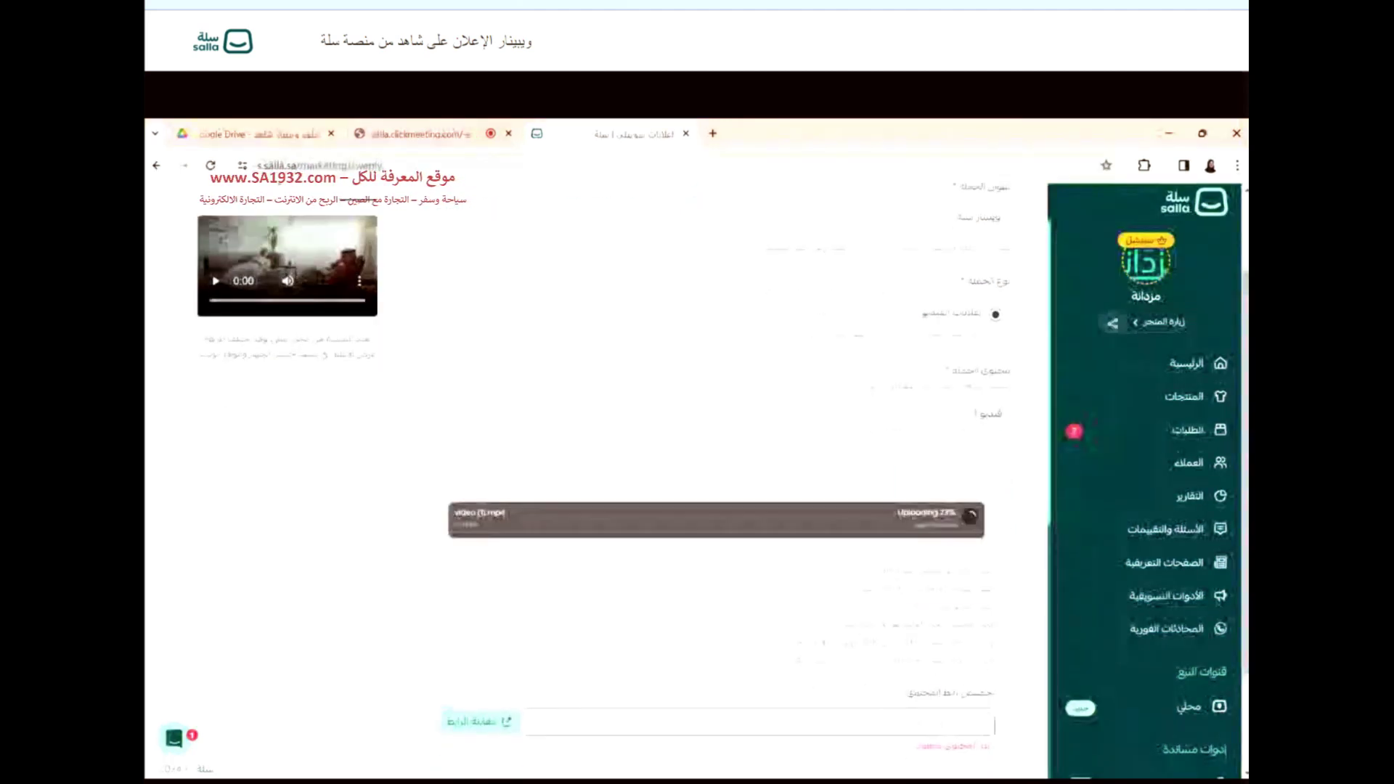
{"action": "double_click", "coordinate": [891, 571]}
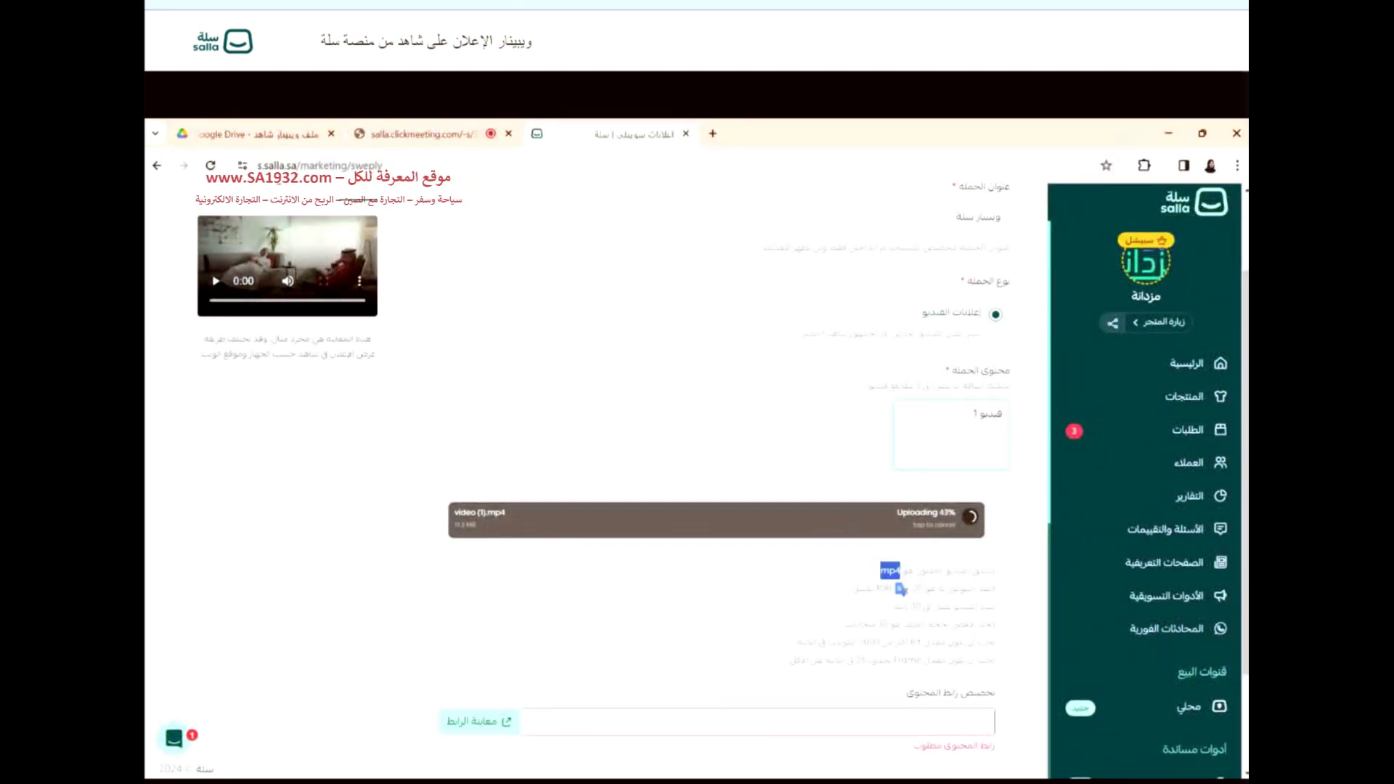
{"action": "left_click", "coordinate": [924, 589]}
{"action": "left_click_drag", "start_coordinate": [924, 589], "coordinate": [875, 588]}
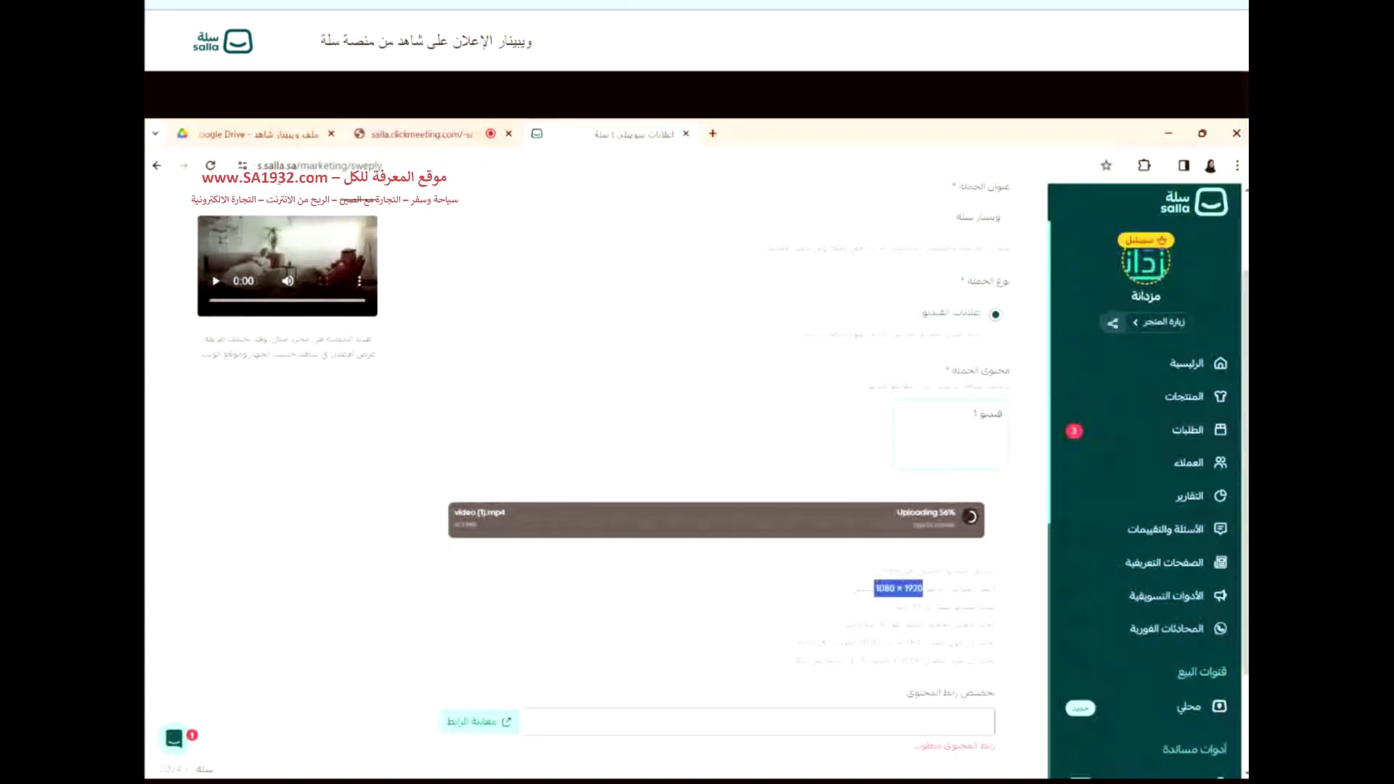
{"action": "left_click", "coordinate": [878, 589]}
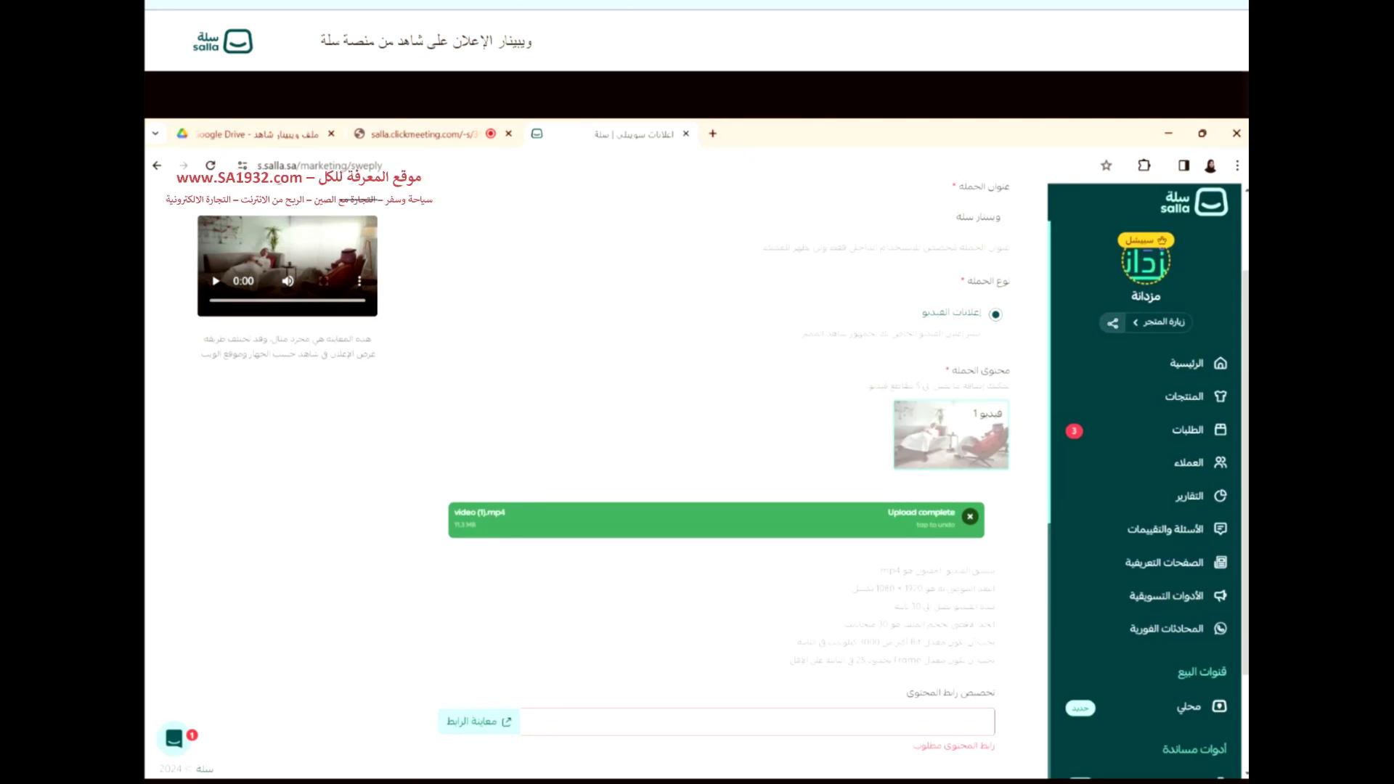
{"action": "left_click_drag", "start_coordinate": [874, 589], "coordinate": [917, 591]}
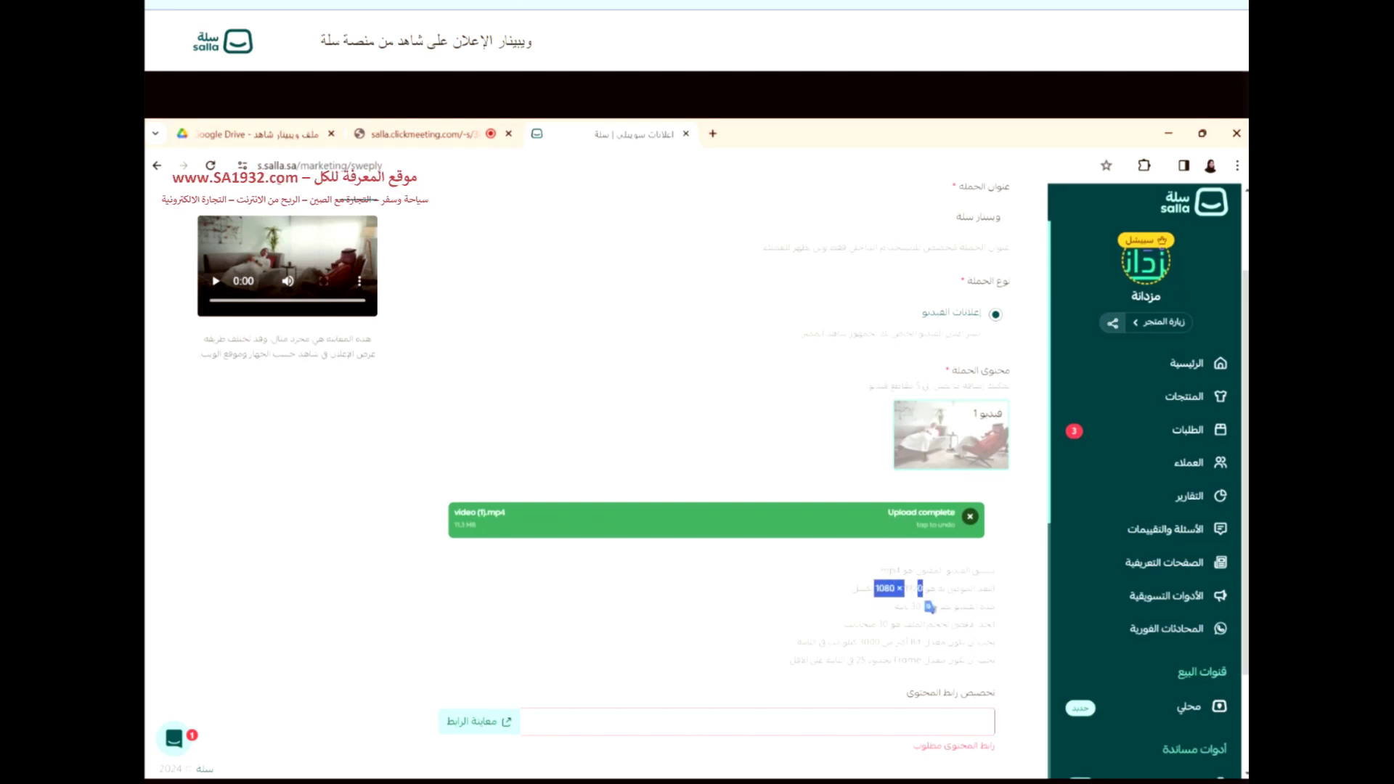
{"action": "left_click", "coordinate": [919, 591]}
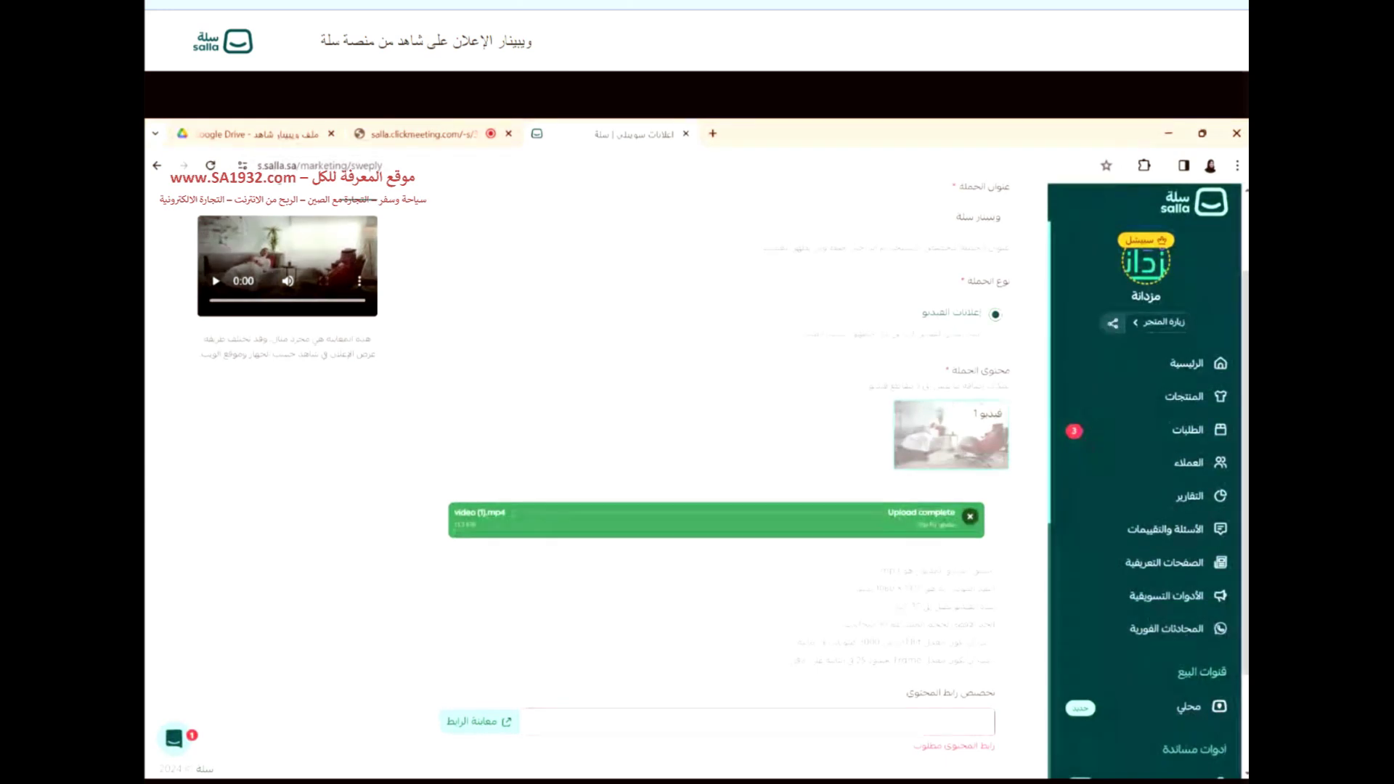
- Review the 30-second duration, maximum file size, bit-rate and frame-rate limits
{"action": "double_click", "coordinate": [917, 607]}
{"action": "left_click", "coordinate": [917, 608]}
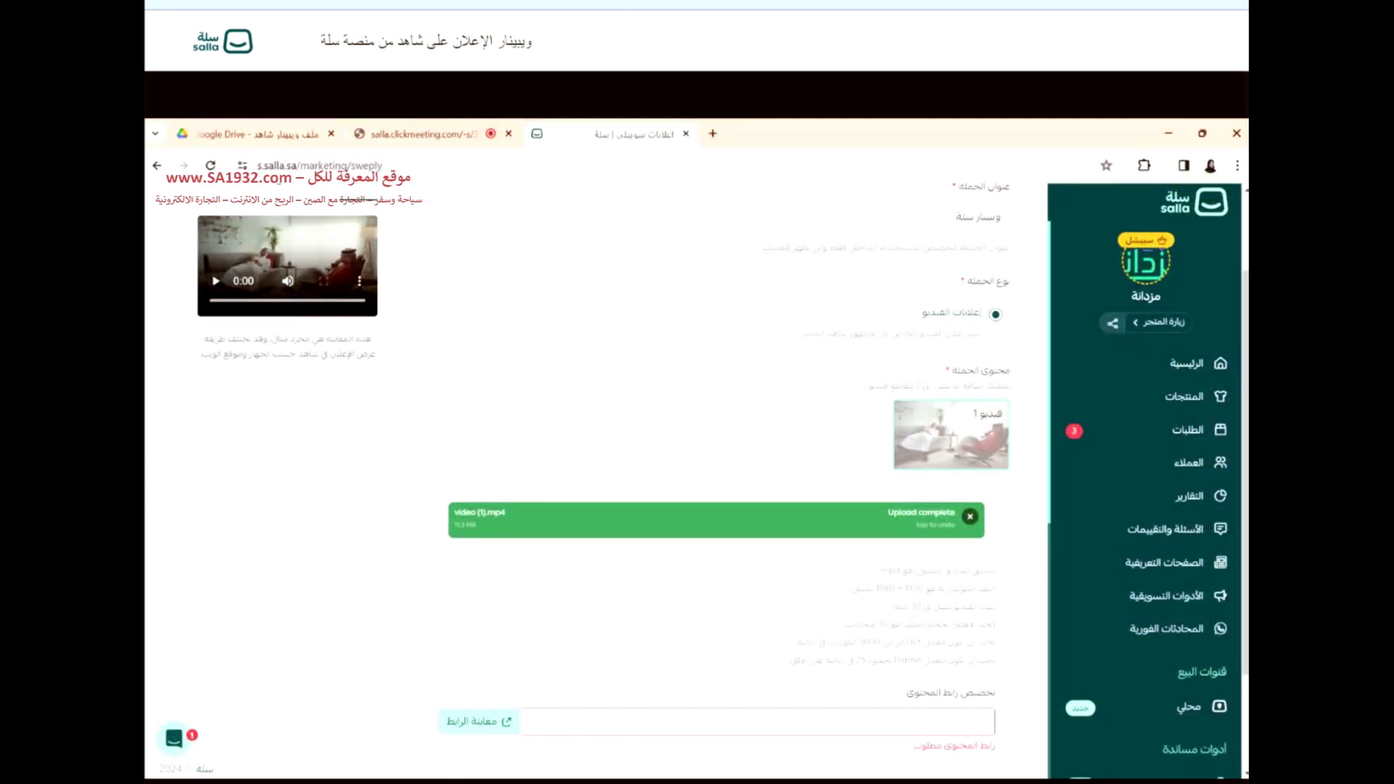
{"action": "double_click", "coordinate": [895, 624]}
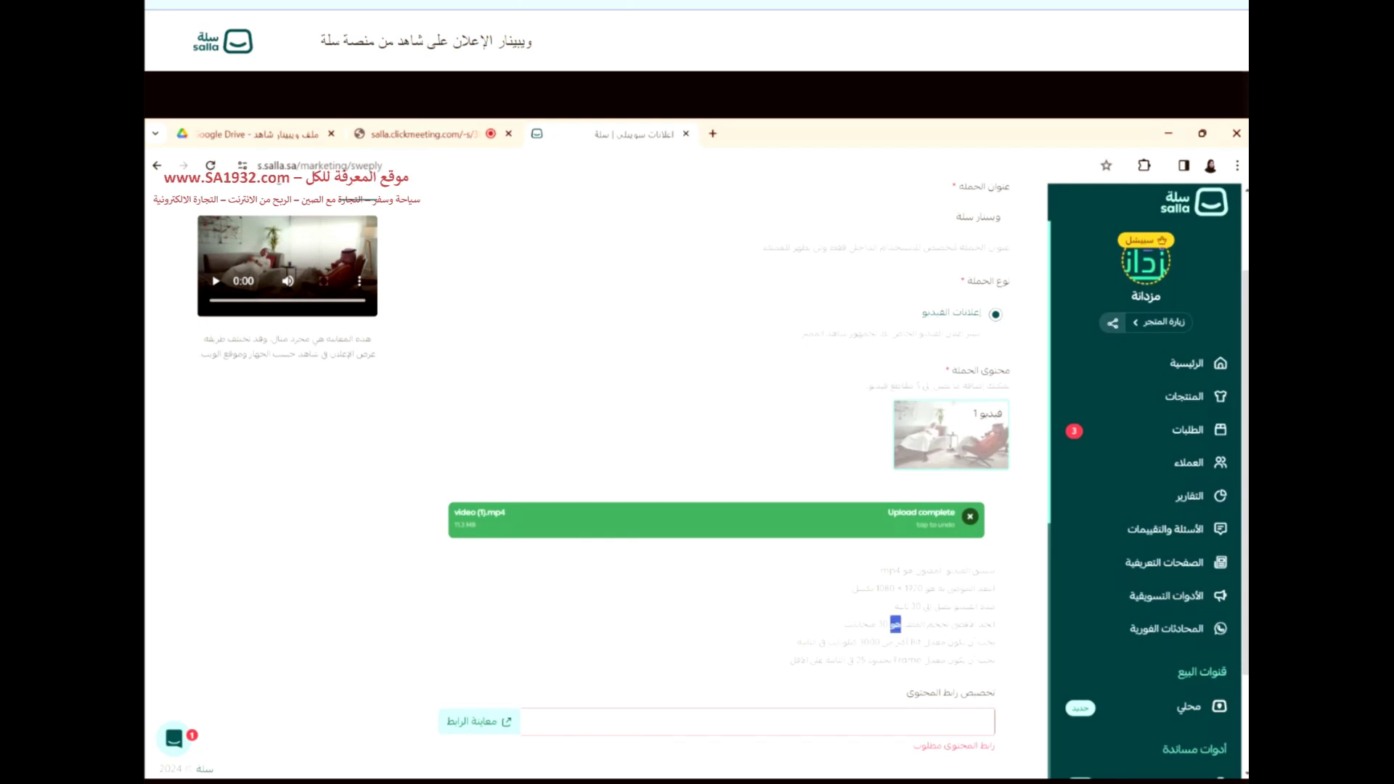
{"action": "triple_click", "coordinate": [896, 624]}
{"action": "left_click", "coordinate": [906, 639]}
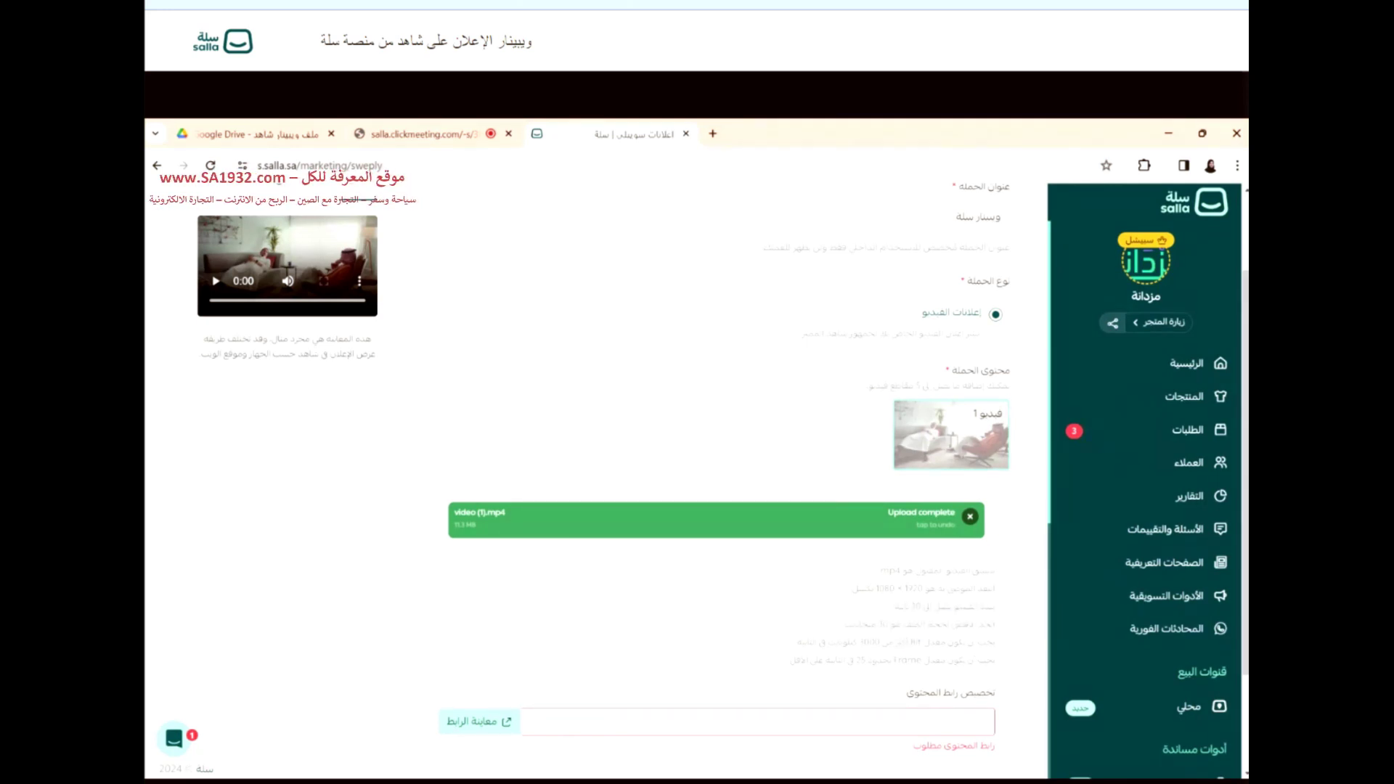
{"action": "left_click_drag", "start_coordinate": [1003, 644], "coordinate": [788, 662]}
{"action": "left_click", "coordinate": [773, 665]}
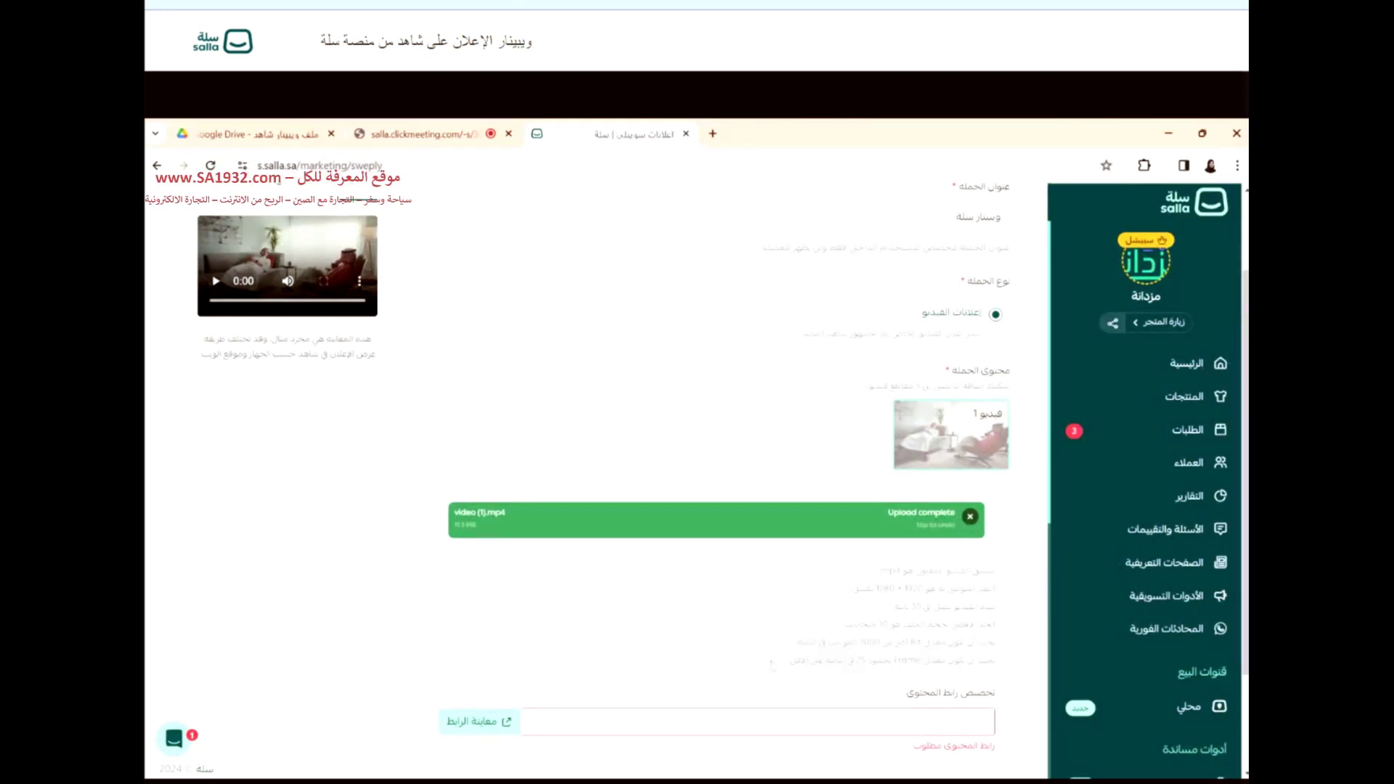
{"action": "scroll", "coordinate": [772, 666], "scroll_direction": "down", "scroll_amount": 1}
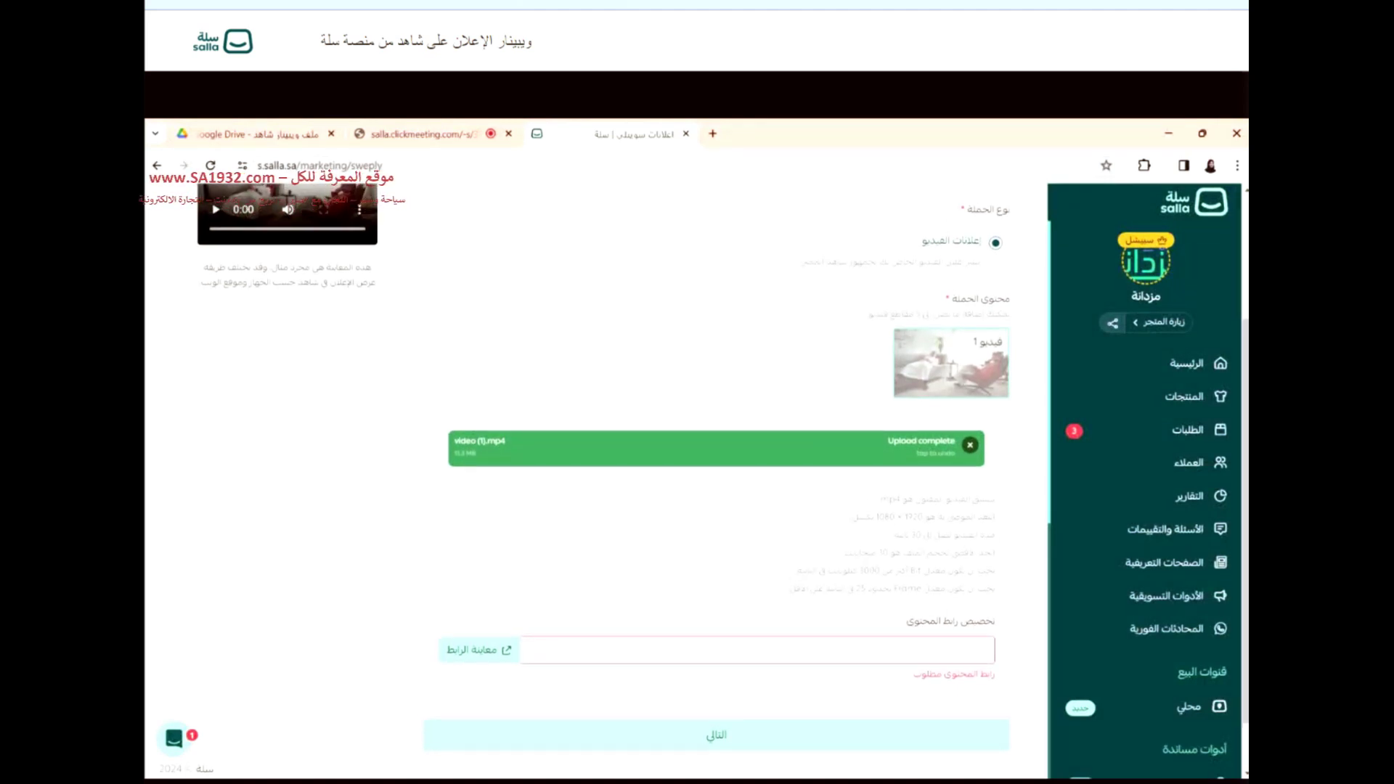
{"action": "left_click", "coordinate": [1113, 321]}
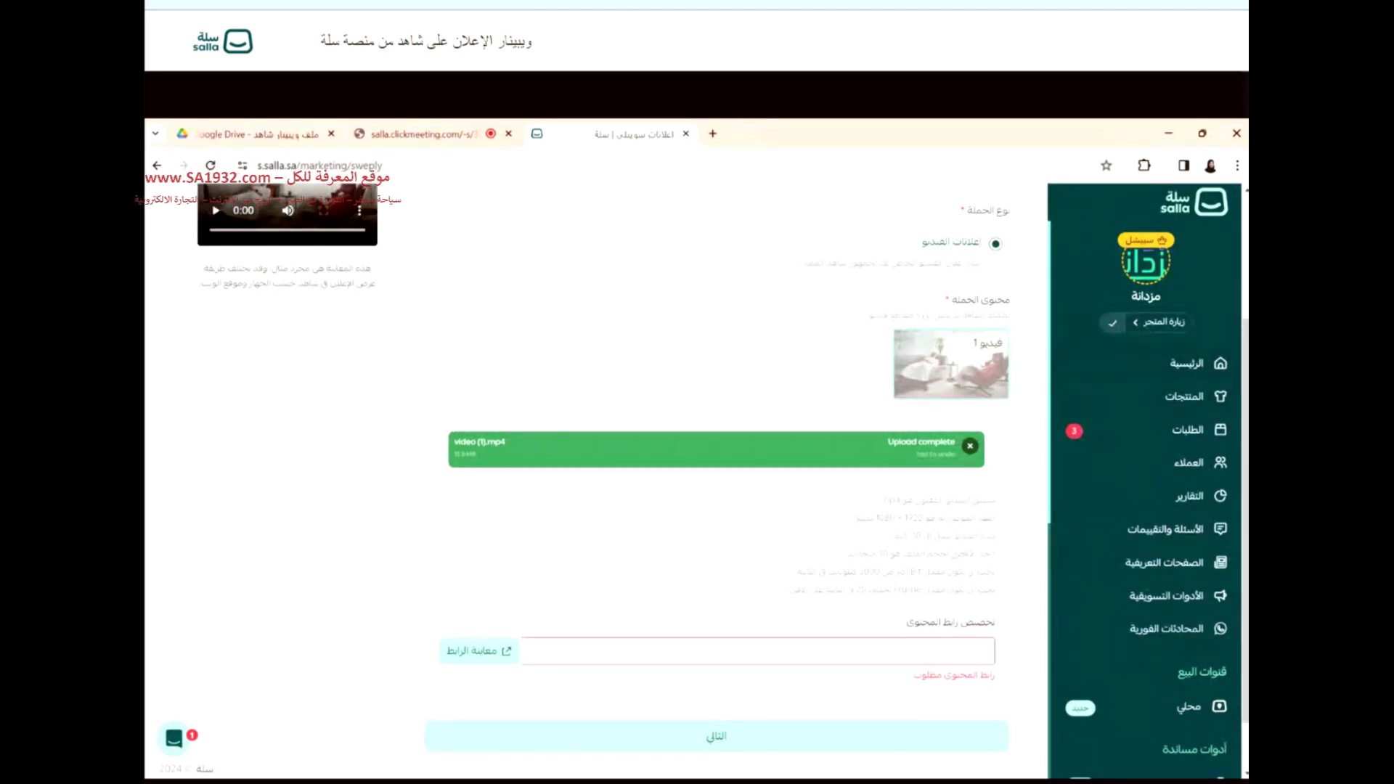
{"action": "left_click", "coordinate": [759, 651]}
{"action": "key", "text": "ctrl+v"}
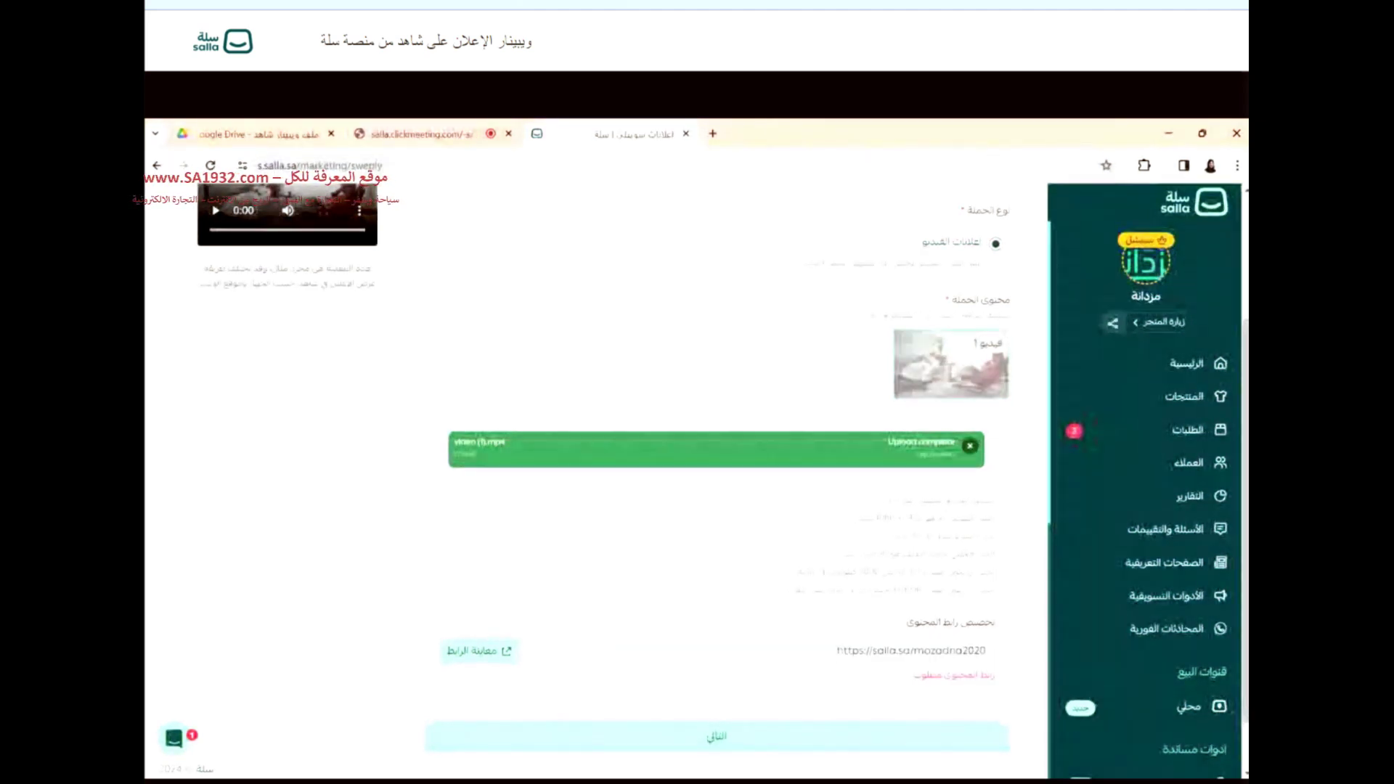
- Preview the content link in a new tab, then return to the ad form
{"action": "scroll", "coordinate": [496, 601], "scroll_direction": "down", "scroll_amount": 1}
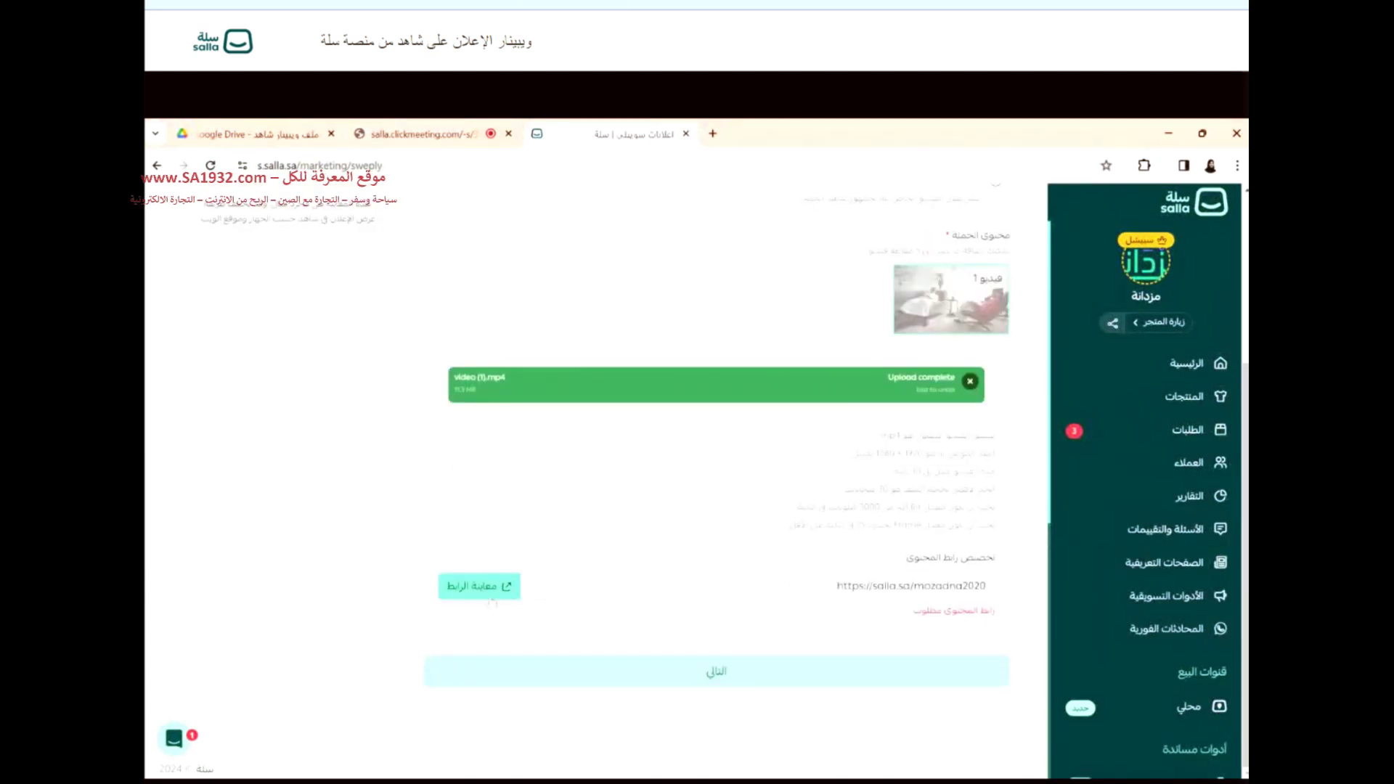
{"action": "left_click", "coordinate": [492, 599]}
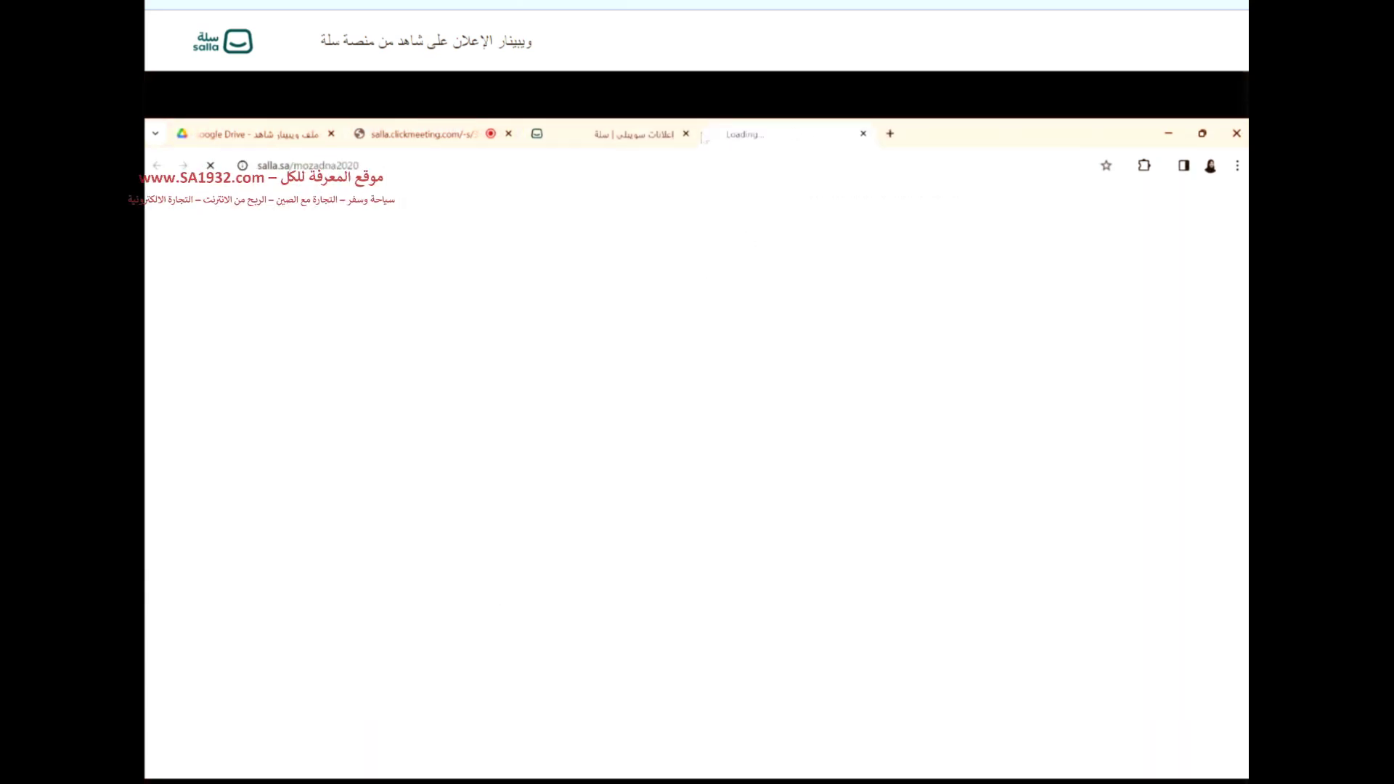
{"action": "left_click", "coordinate": [649, 137]}
{"action": "scroll", "coordinate": [789, 320], "scroll_direction": "up", "scroll_amount": 3}
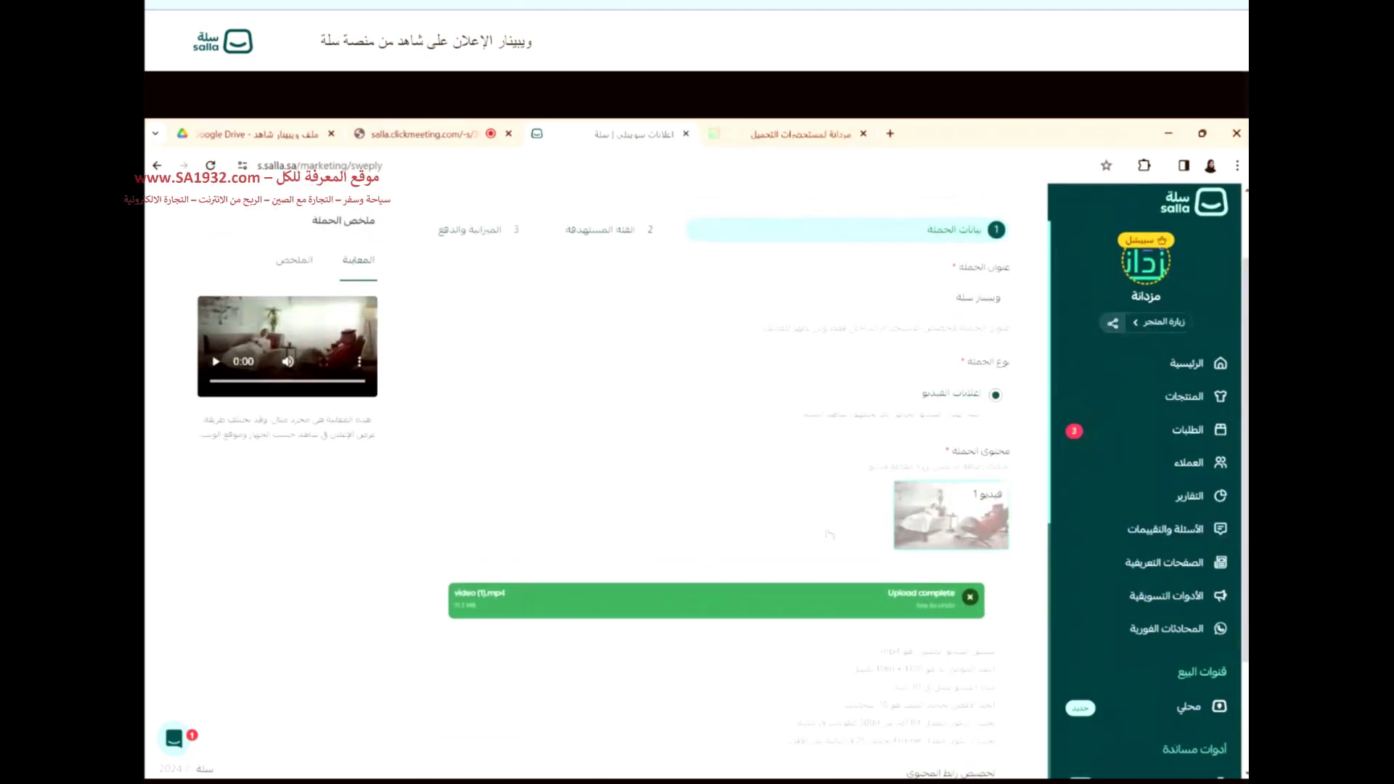
- Advance past the campaign details to the target audience step and begin typing a location
{"action": "scroll", "coordinate": [669, 506], "scroll_direction": "down", "scroll_amount": 1}
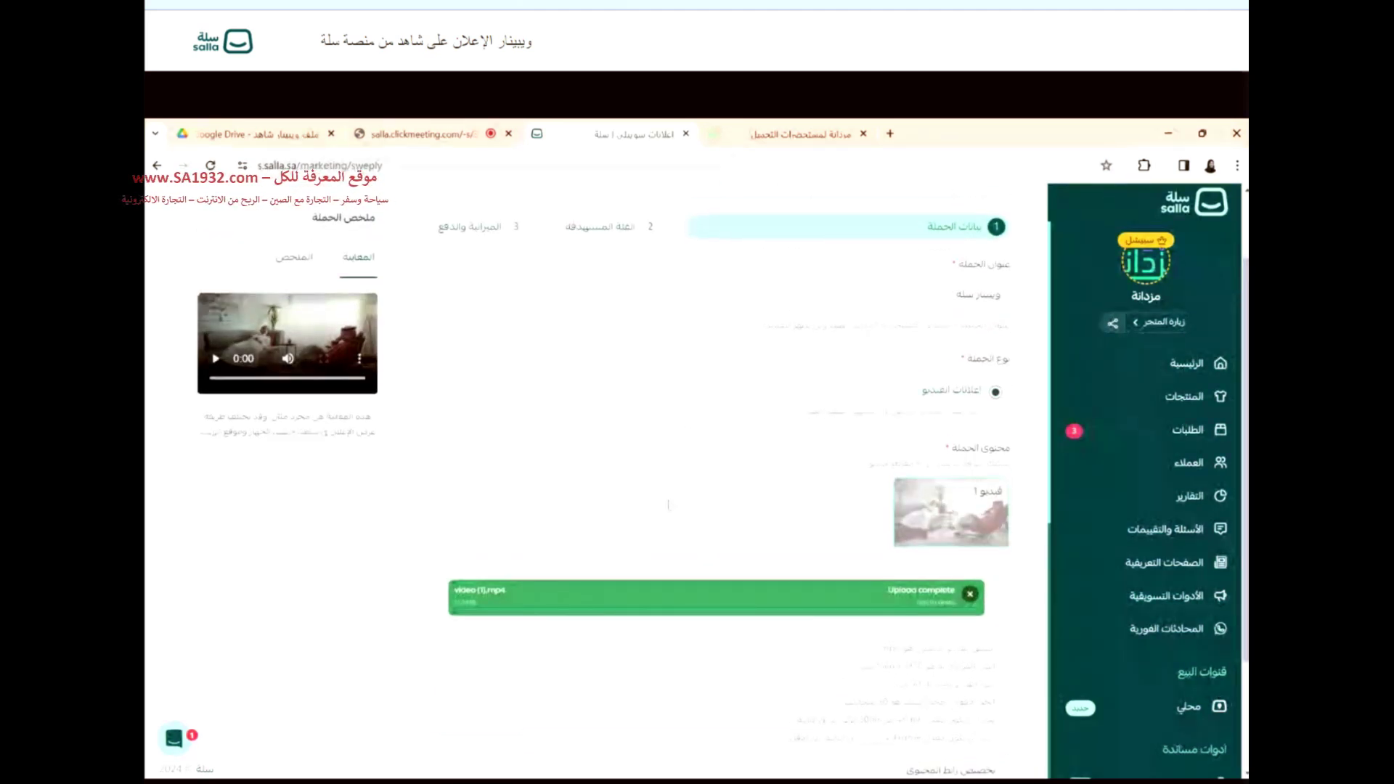
{"action": "scroll", "coordinate": [668, 503], "scroll_direction": "down", "scroll_amount": 1}
{"action": "scroll", "coordinate": [731, 642], "scroll_direction": "down", "scroll_amount": 1}
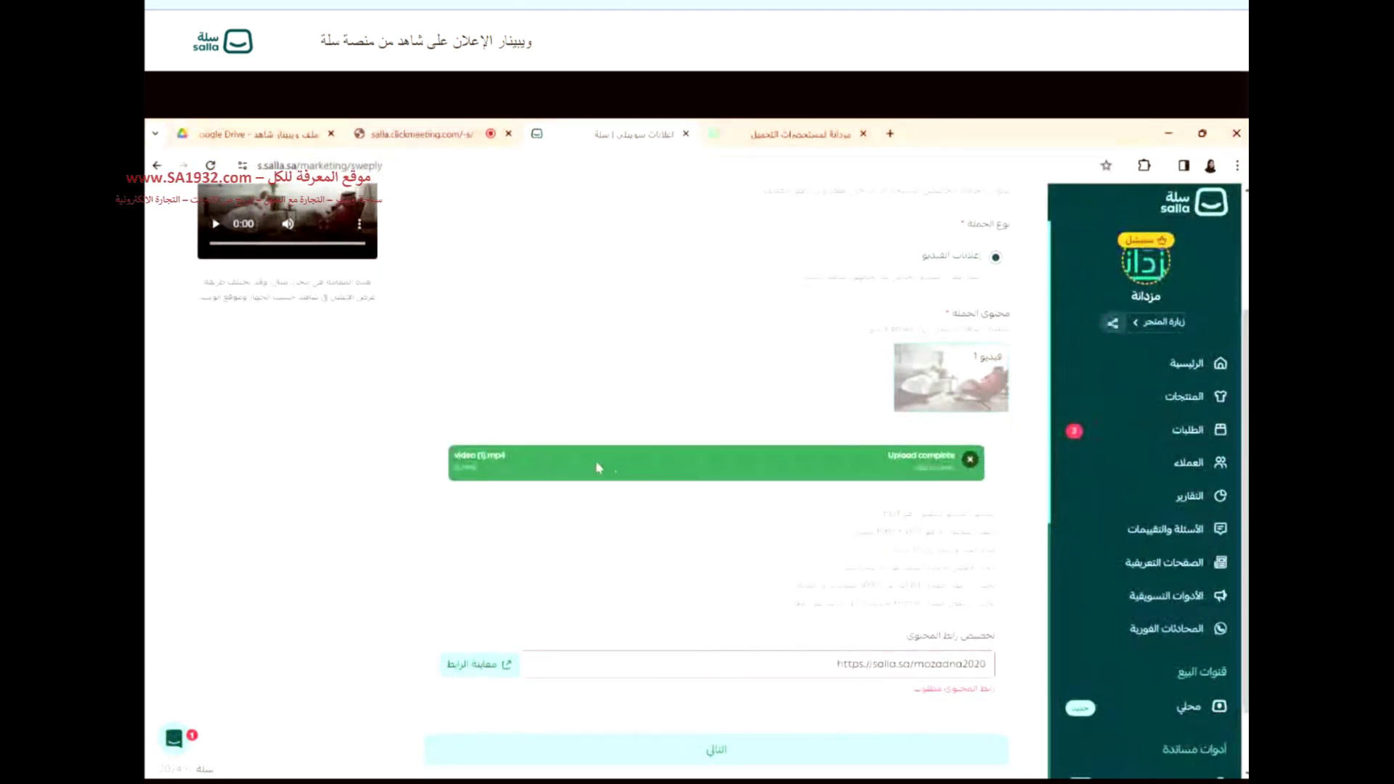
{"action": "scroll", "coordinate": [597, 467], "scroll_direction": "down", "scroll_amount": 1}
{"action": "scroll", "coordinate": [597, 468], "scroll_direction": "up", "scroll_amount": 1}
{"action": "scroll", "coordinate": [215, 436], "scroll_direction": "down", "scroll_amount": 1}
{"action": "scroll", "coordinate": [215, 436], "scroll_direction": "up", "scroll_amount": 4}
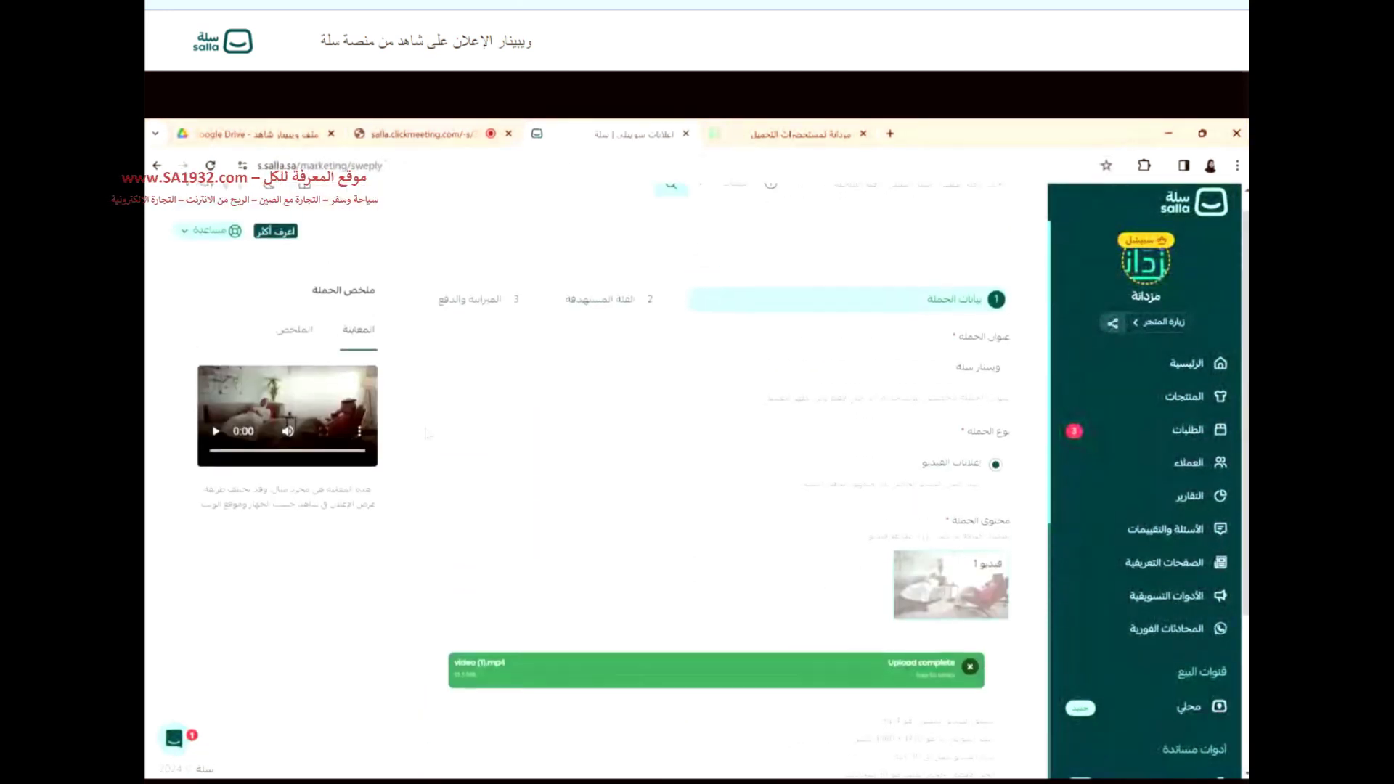
{"action": "scroll", "coordinate": [490, 502], "scroll_direction": "down", "scroll_amount": 4}
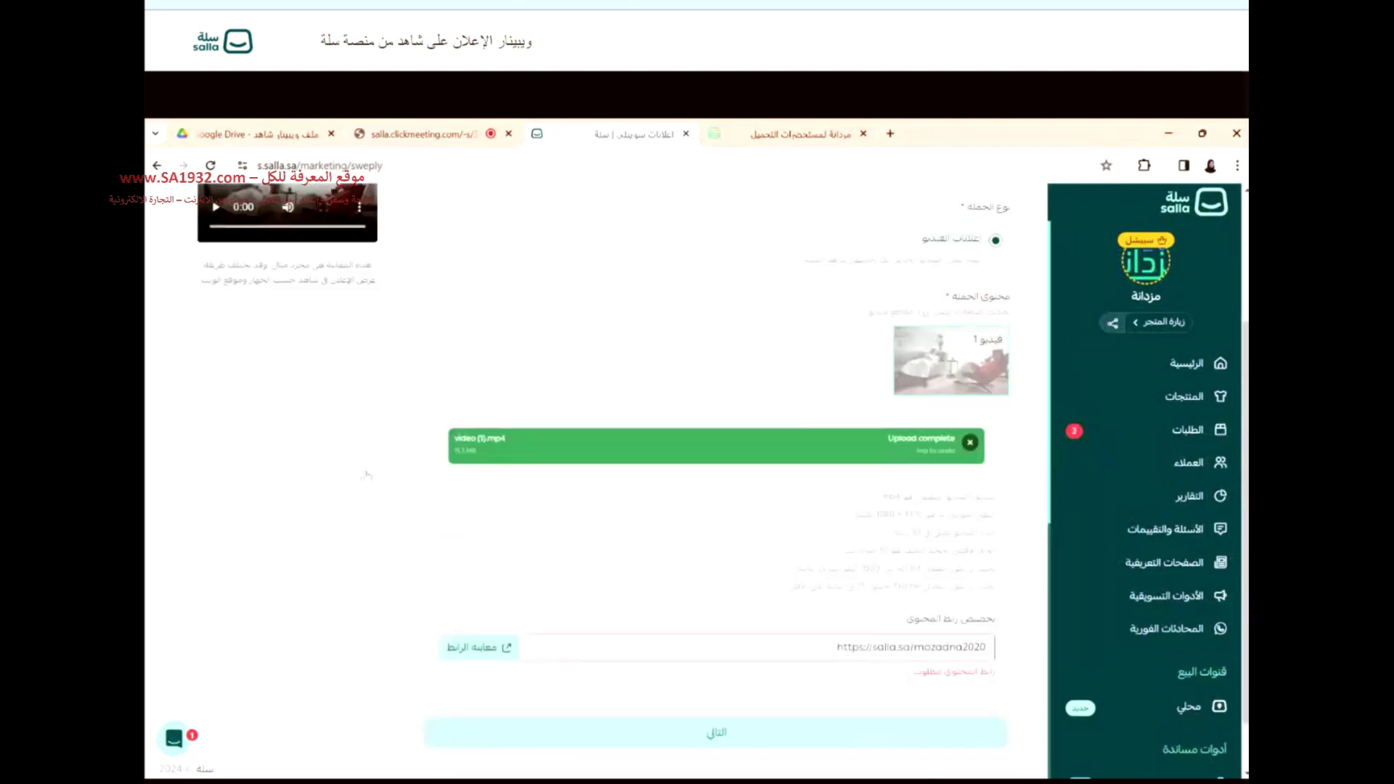
{"action": "left_click", "coordinate": [668, 669]}
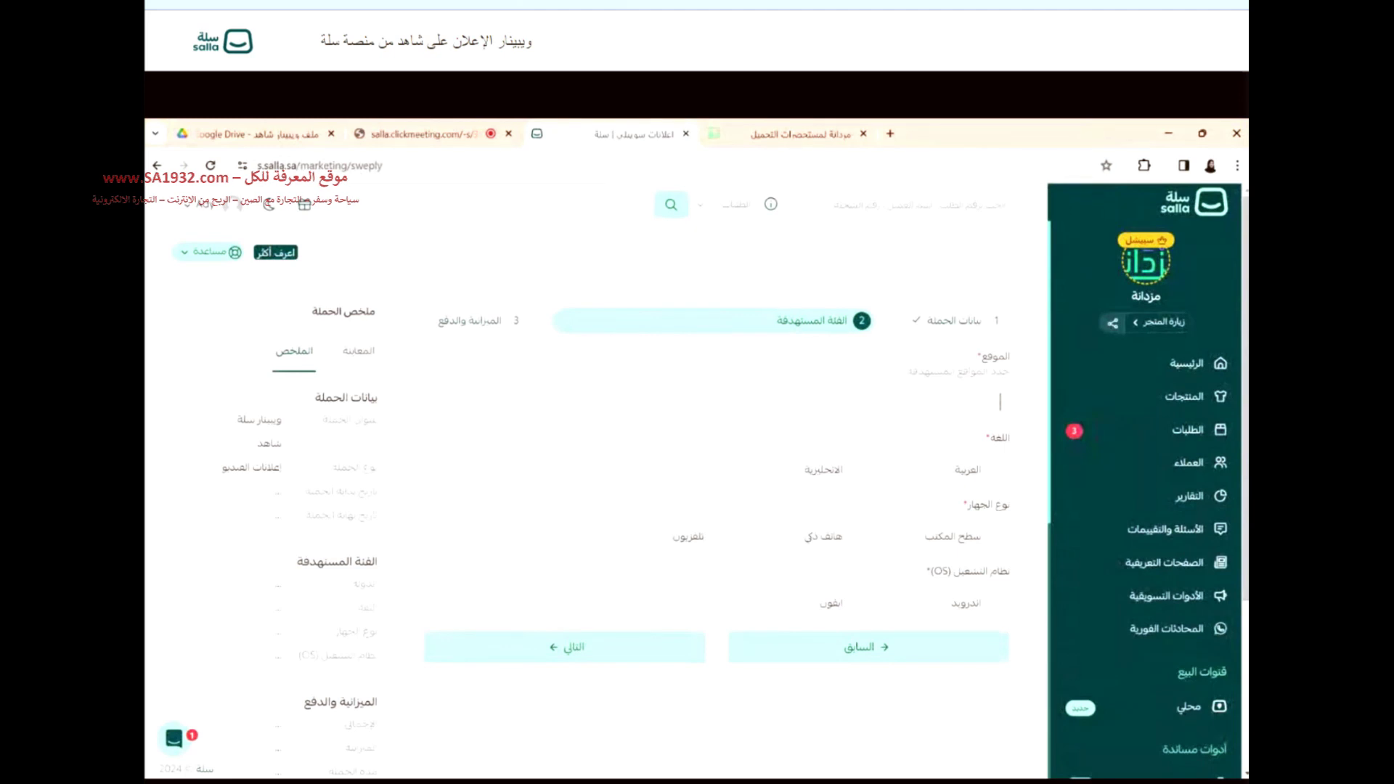
{"action": "type", "text": "السع"}
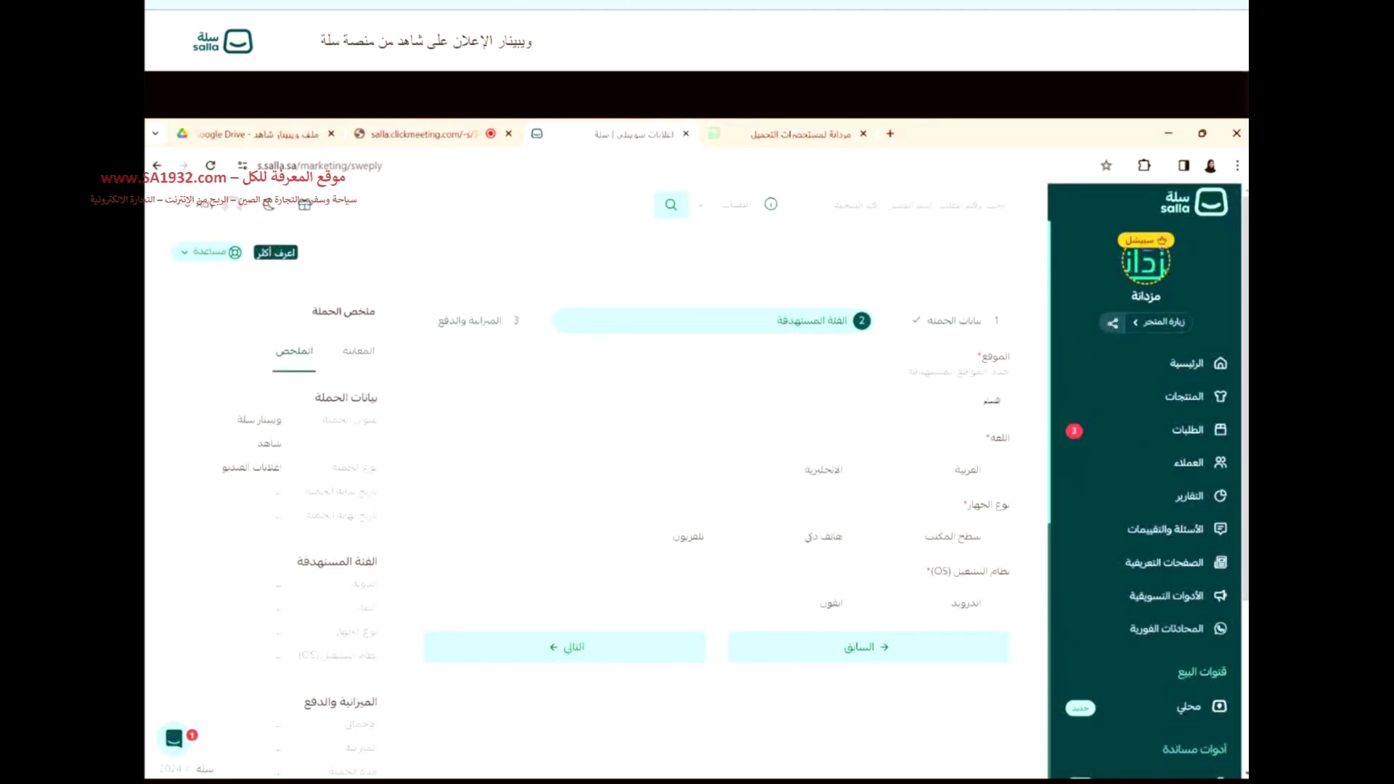
{"action": "type", "text": "ام"}
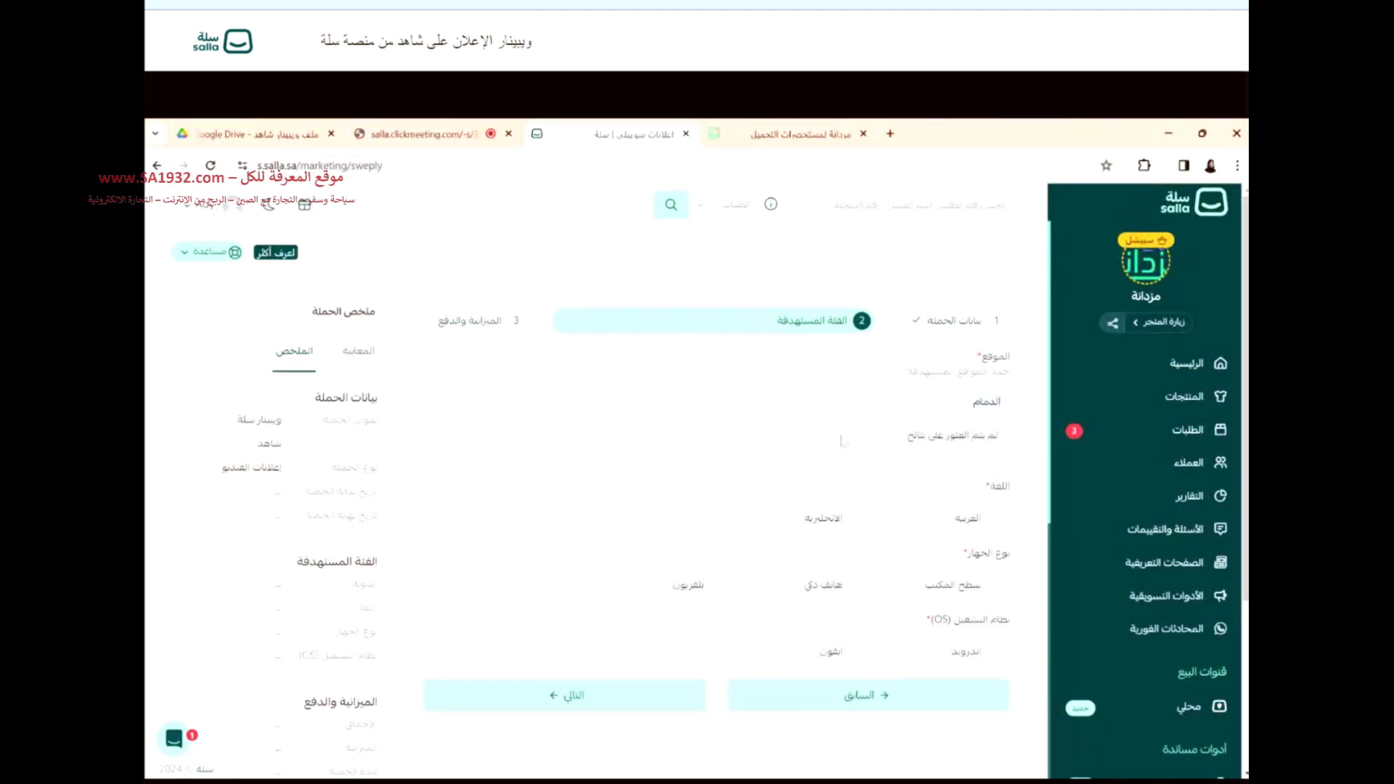
- Add Dammam, Jeddah and Riyadh as the campaign's target locations
{"action": "left_click", "coordinate": [843, 436]}
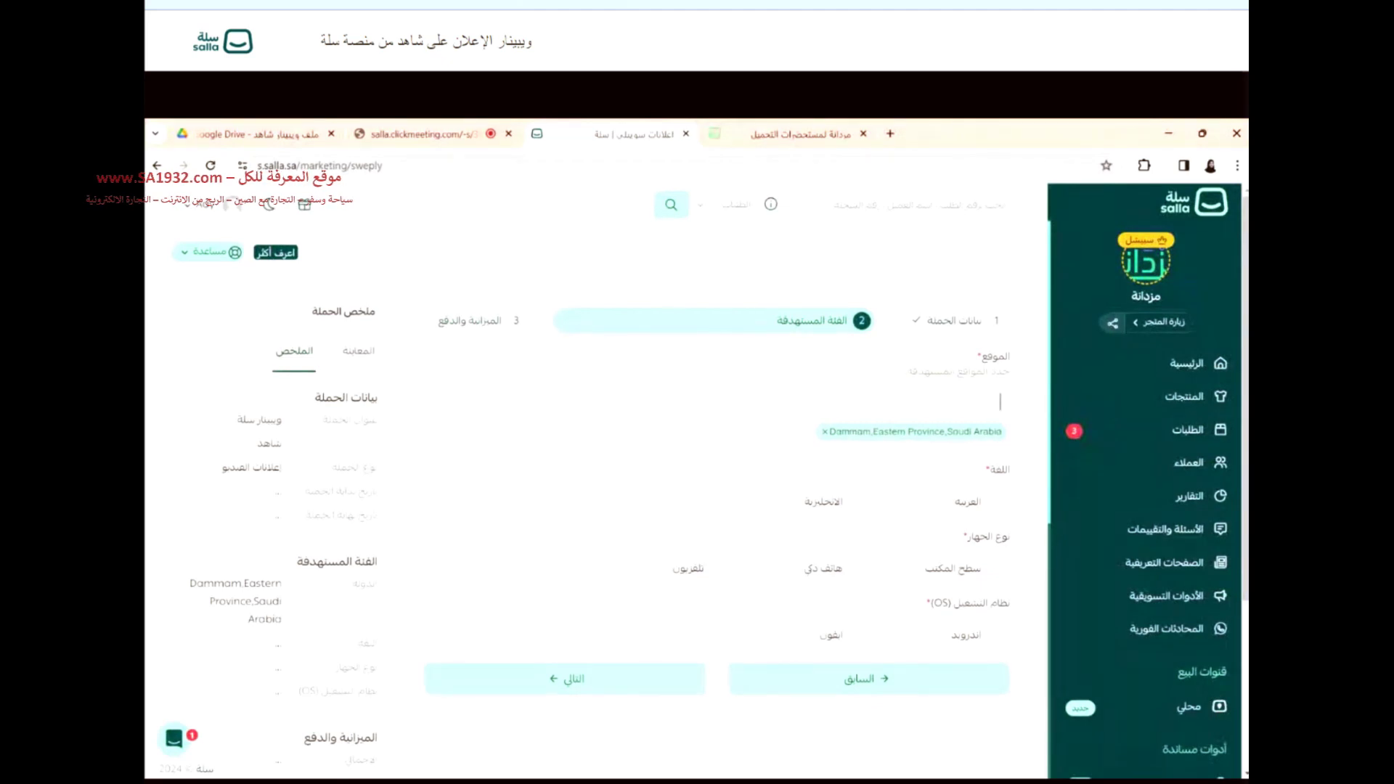
{"action": "type", "text": "ال"}
{"action": "key", "text": "BackSpace"}
{"action": "key", "text": "BackSpace"}
{"action": "key", "text": "BackSpace"}
{"action": "key", "text": "BackSpace"}
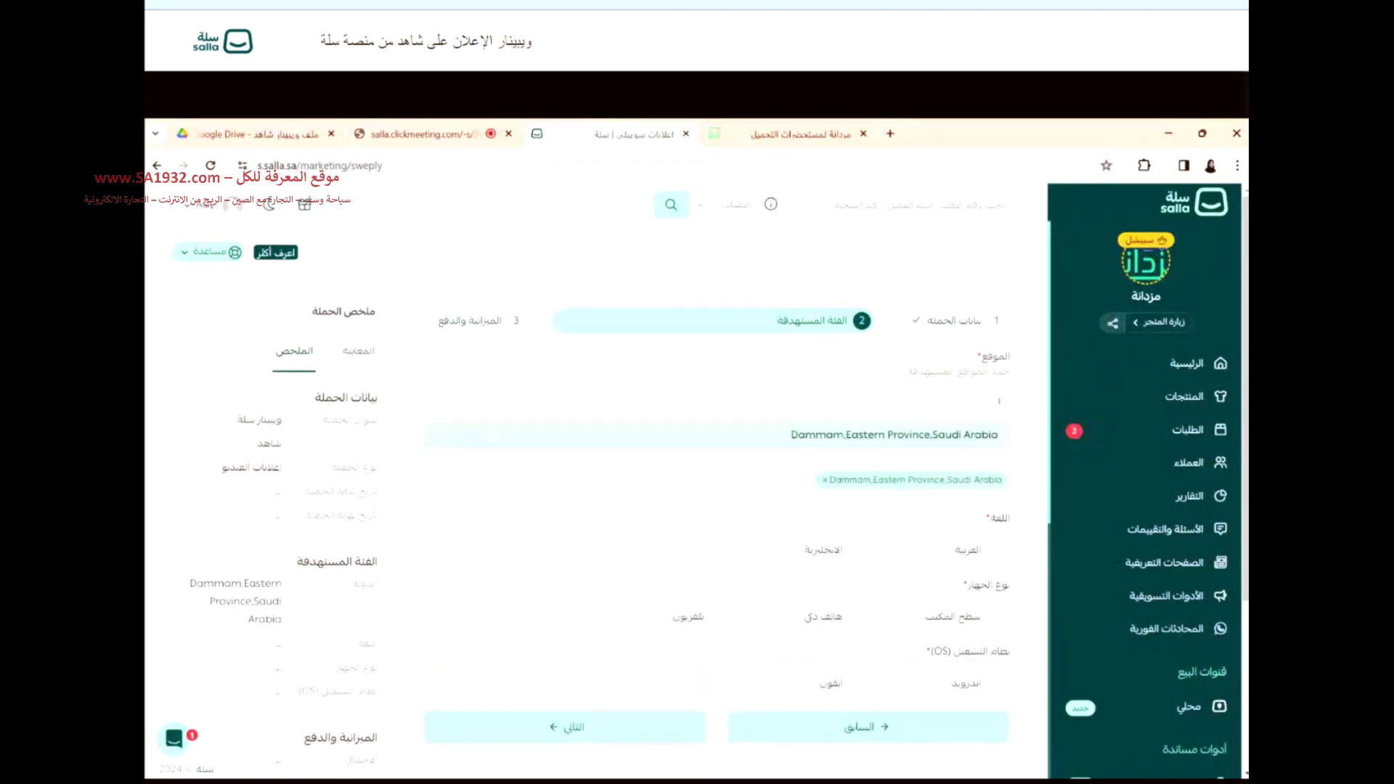
{"action": "type", "text": "جدة"}
{"action": "left_click", "coordinate": [900, 435]}
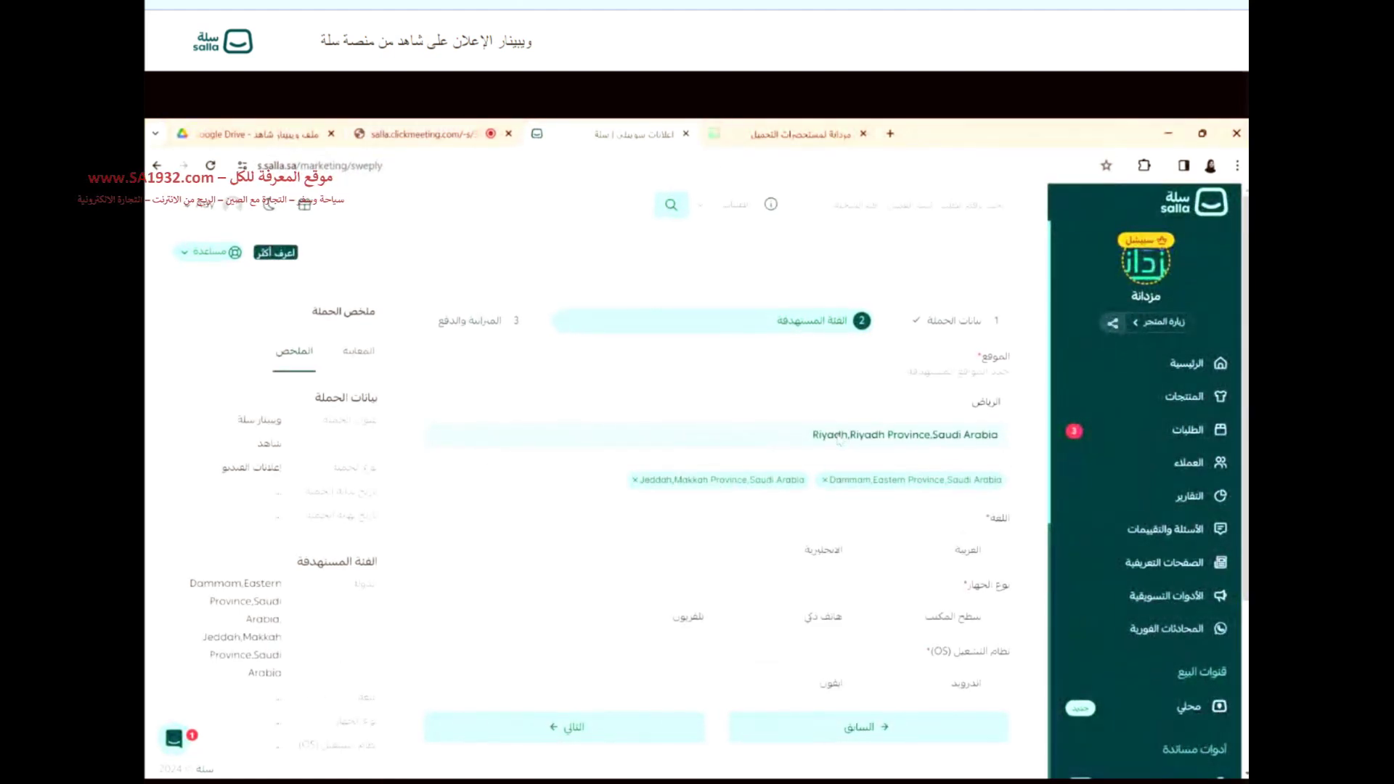
{"action": "double_click", "coordinate": [839, 436]}
{"action": "left_click", "coordinate": [797, 454]}
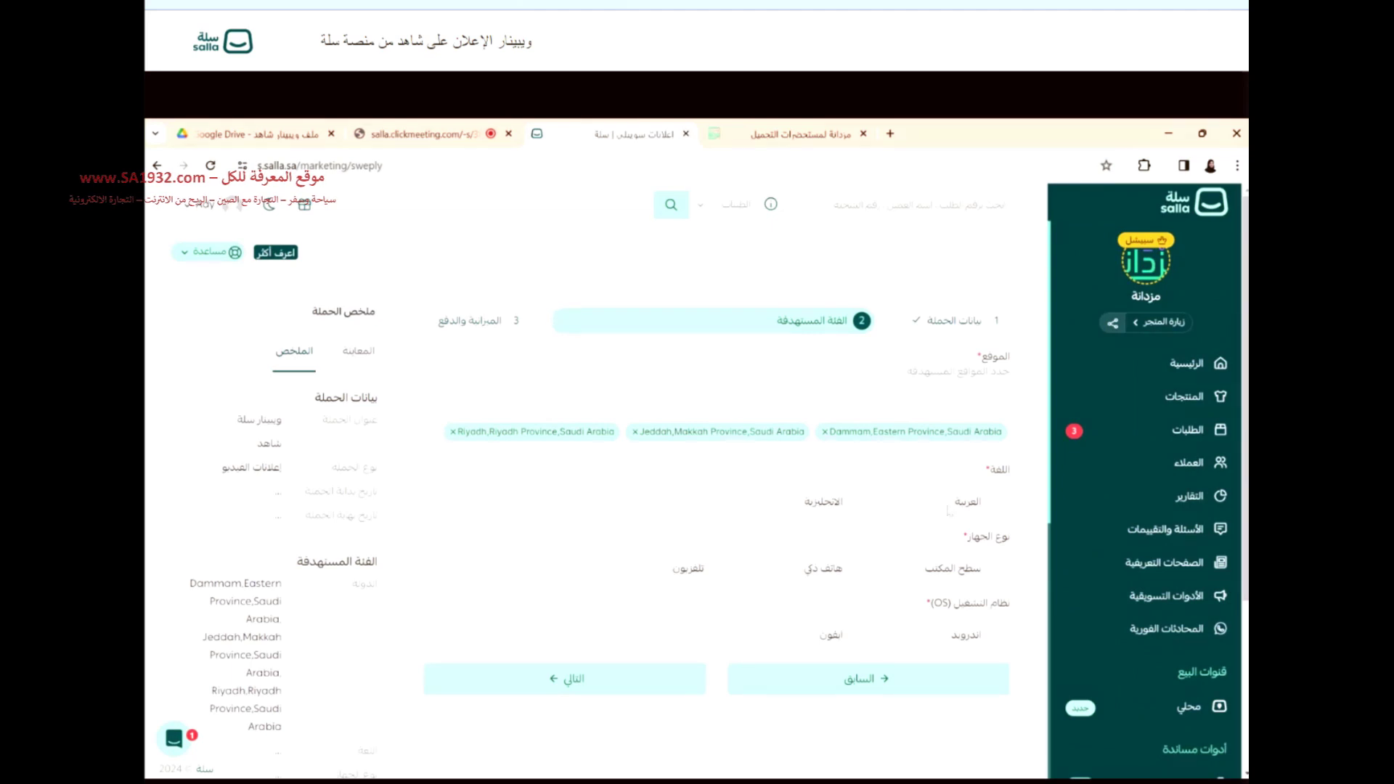
- Target Arabic- and English-speaking viewers
{"action": "left_click", "coordinate": [1002, 507]}
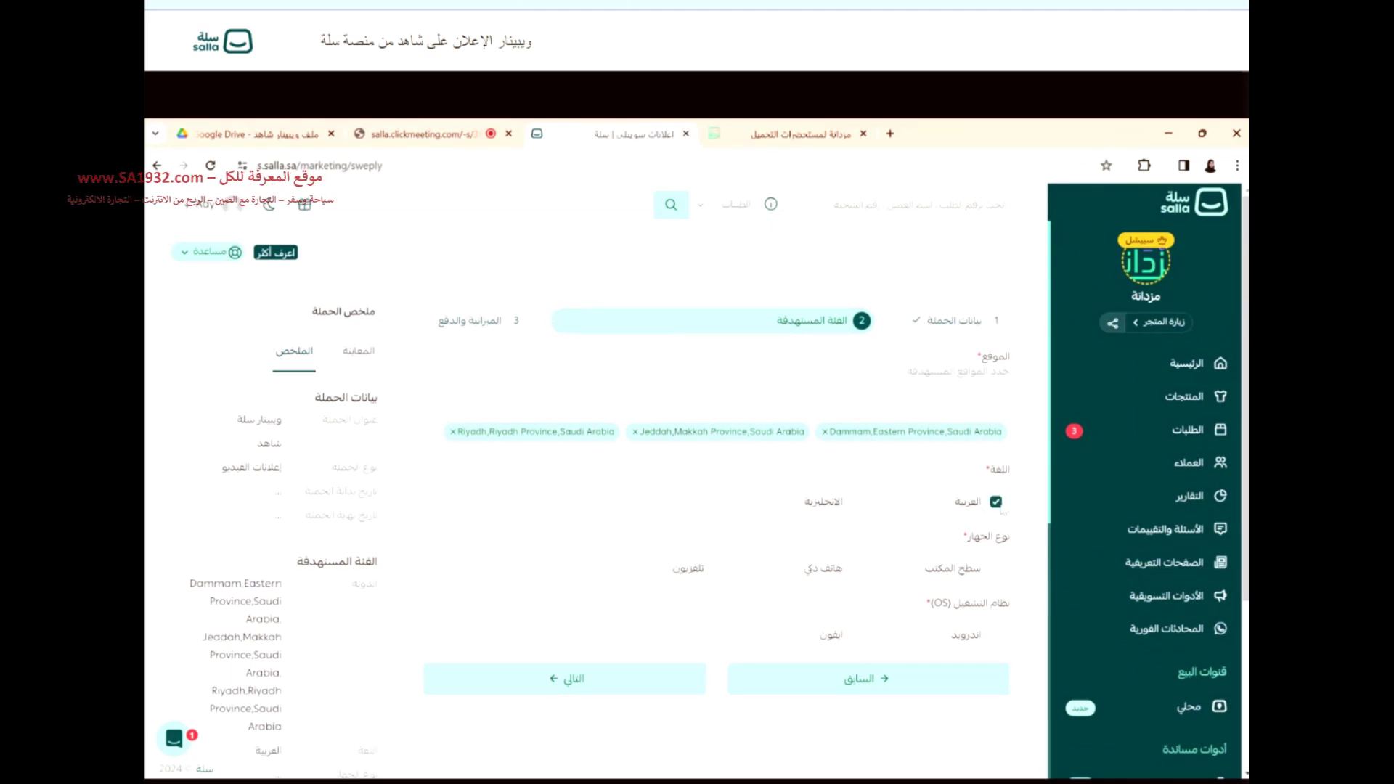
{"action": "left_click", "coordinate": [857, 502]}
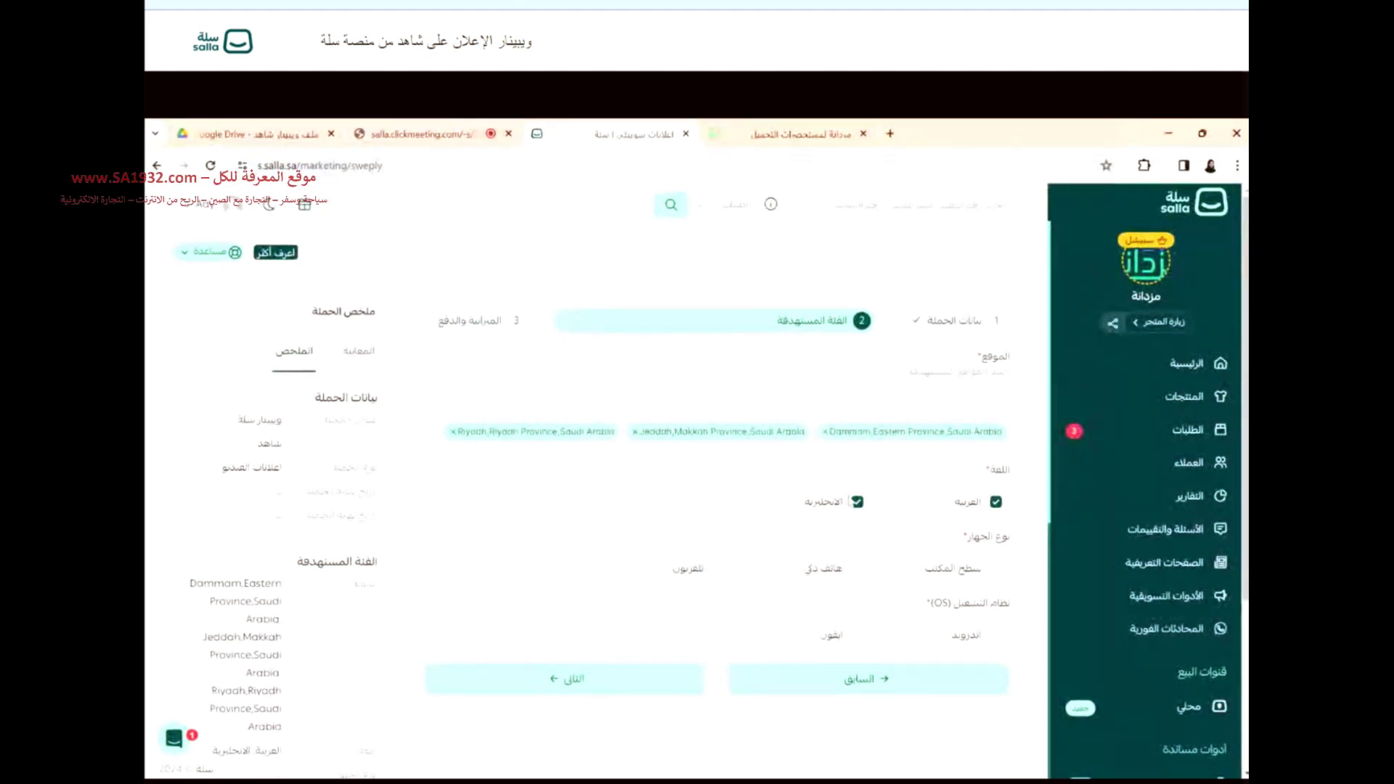
{"action": "scroll", "coordinate": [853, 502], "scroll_direction": "down", "scroll_amount": 1}
{"action": "triple_click", "coordinate": [1002, 499]}
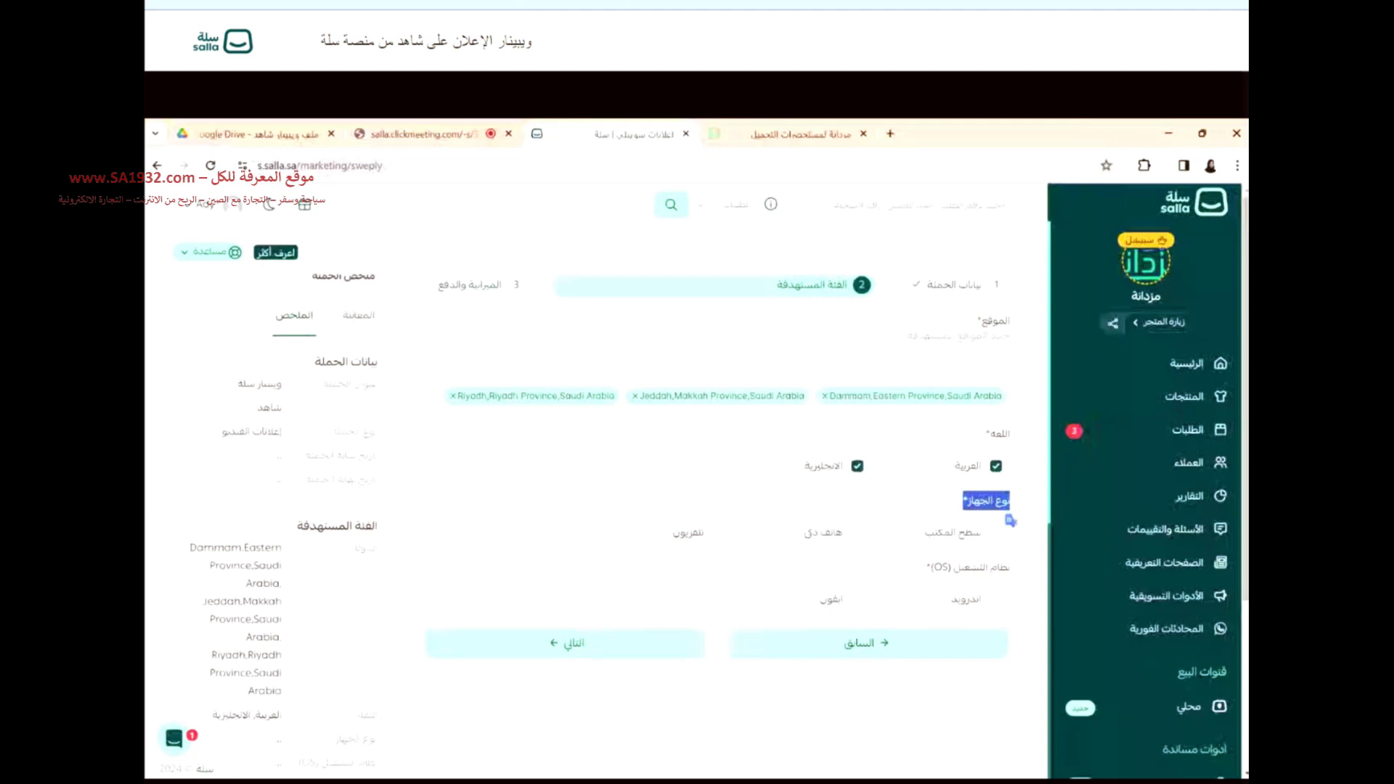
{"action": "left_click", "coordinate": [1002, 501]}
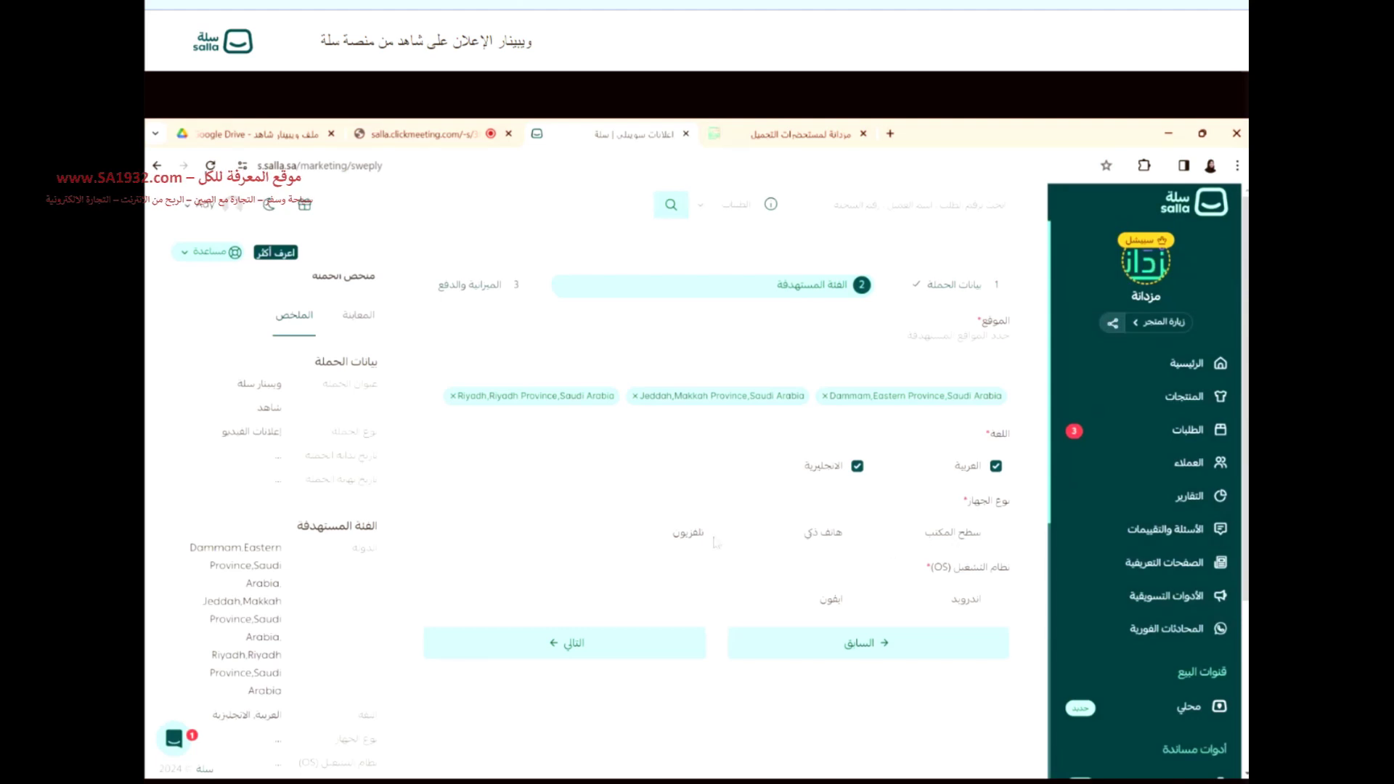
- Target TVs and smartphones running Android or iPhone
{"action": "left_click", "coordinate": [718, 535]}
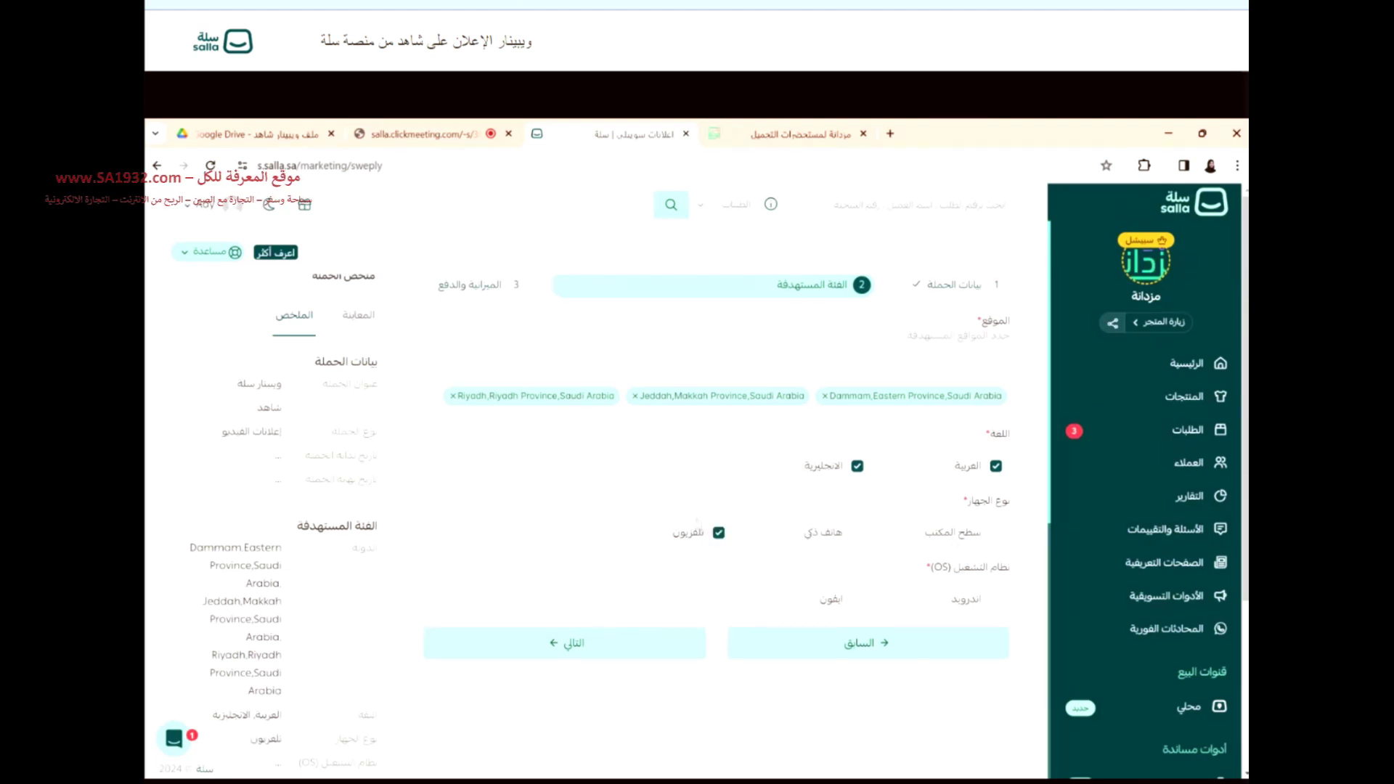
{"action": "left_click", "coordinate": [858, 535]}
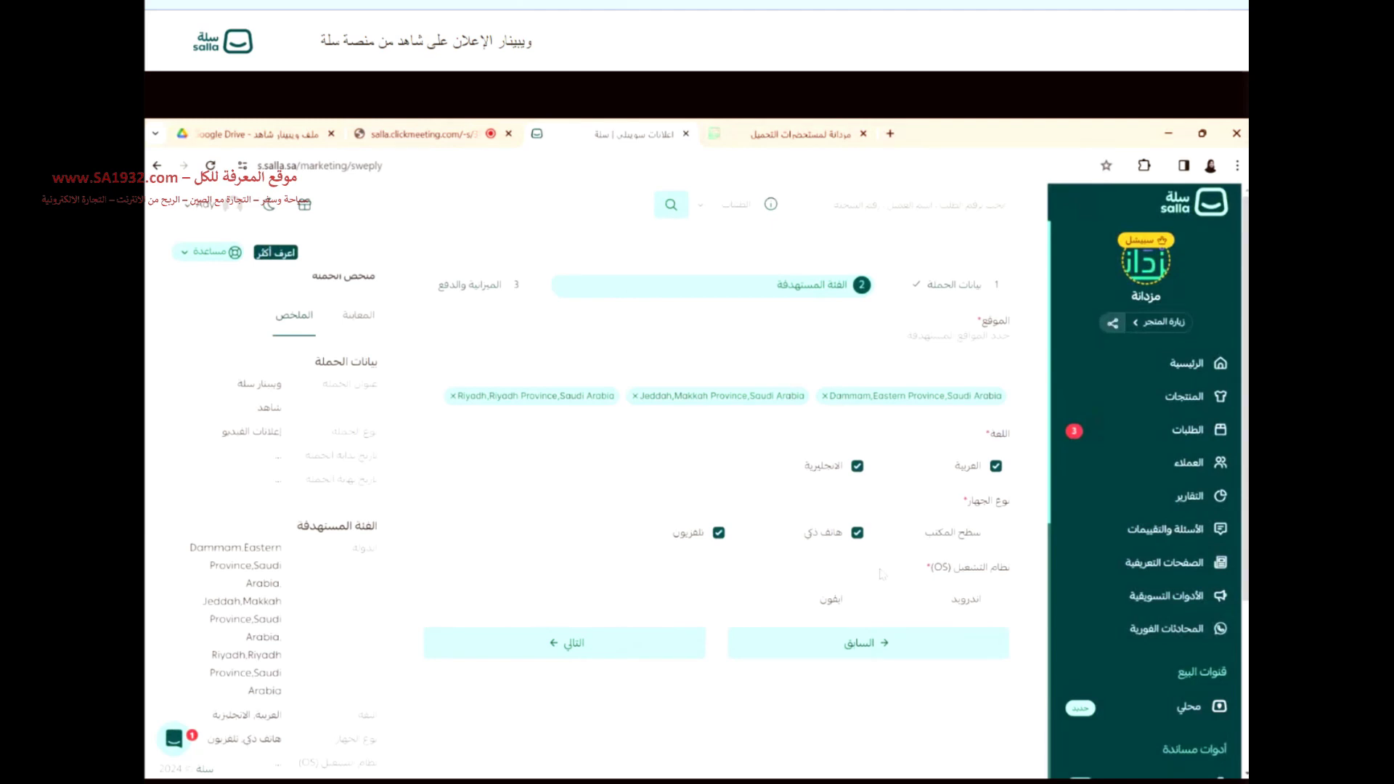
{"action": "left_click", "coordinate": [997, 599]}
{"action": "left_click", "coordinate": [858, 599]}
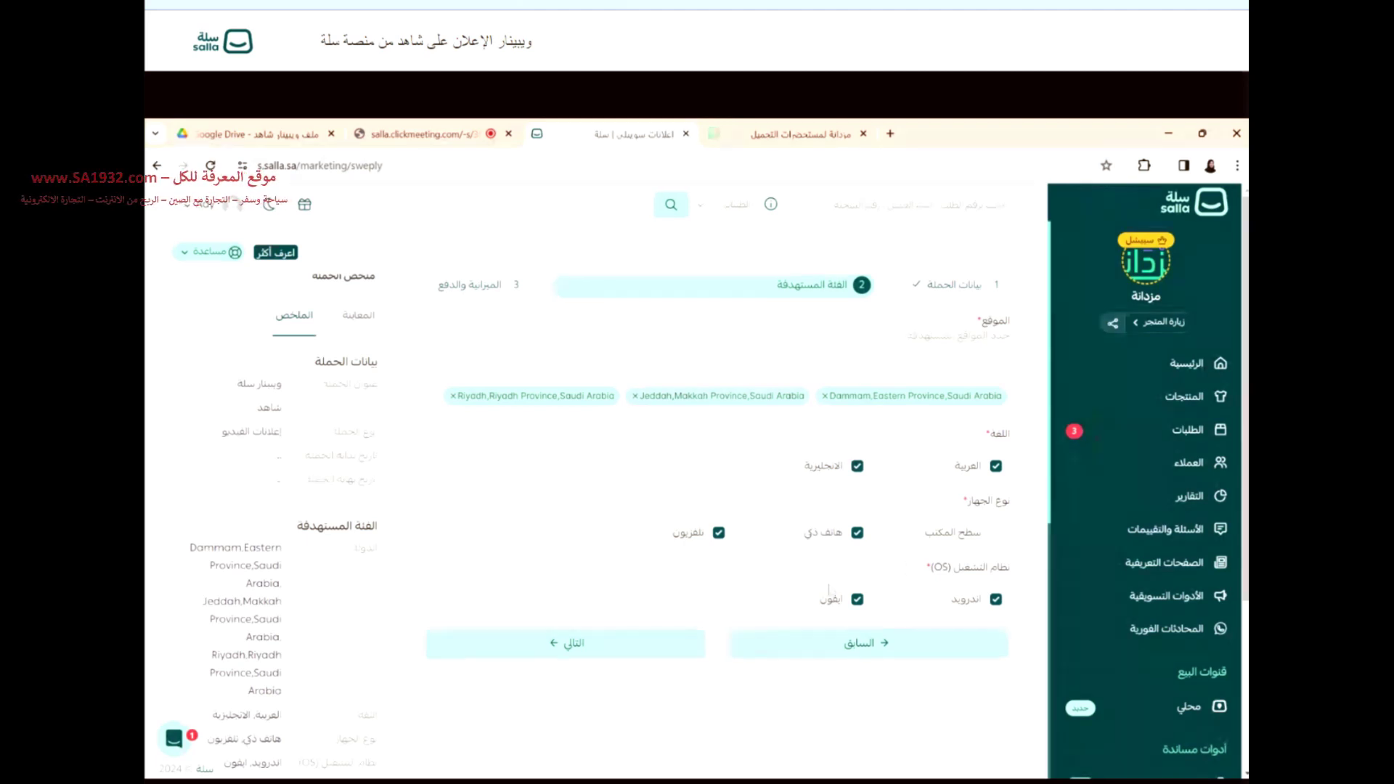
{"action": "scroll", "coordinate": [350, 560], "scroll_direction": "down", "scroll_amount": 3}
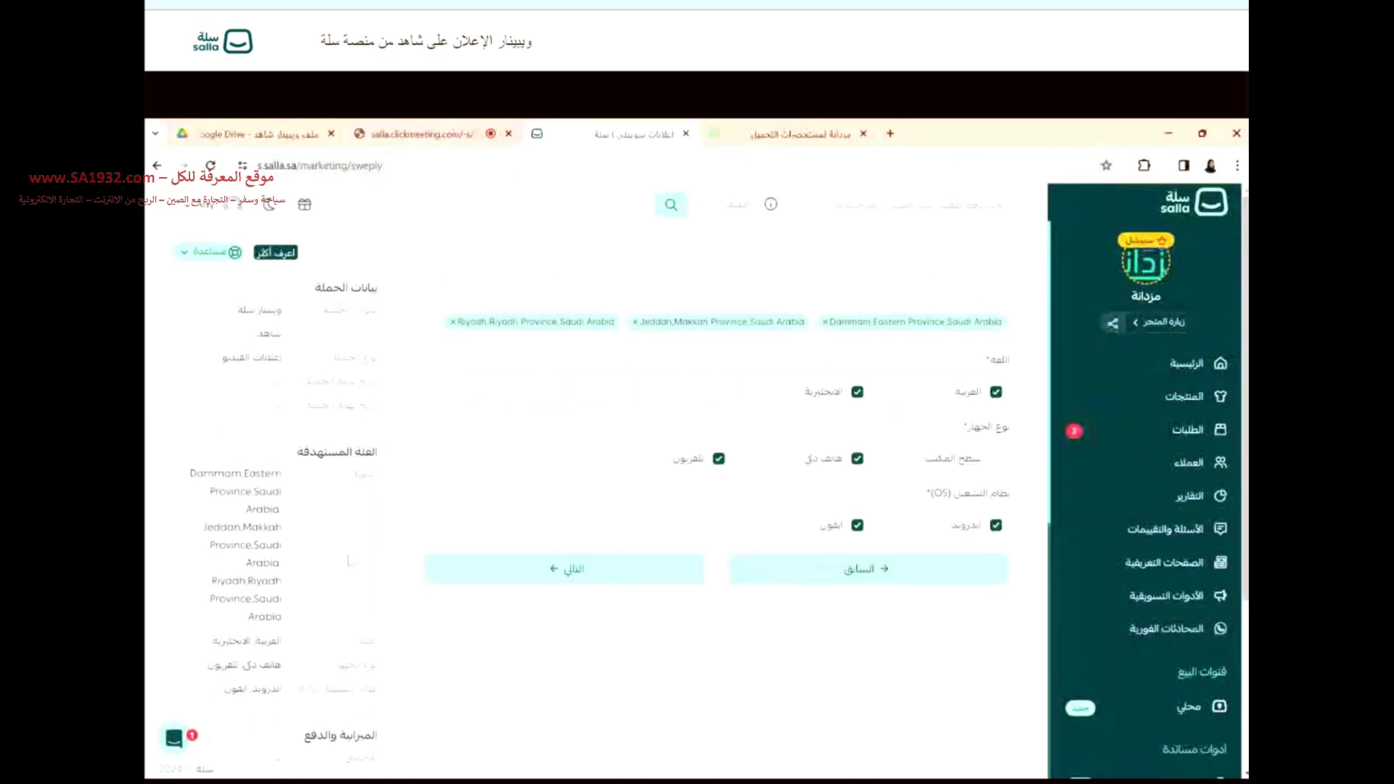
{"action": "scroll", "coordinate": [349, 560], "scroll_direction": "up", "scroll_amount": 3}
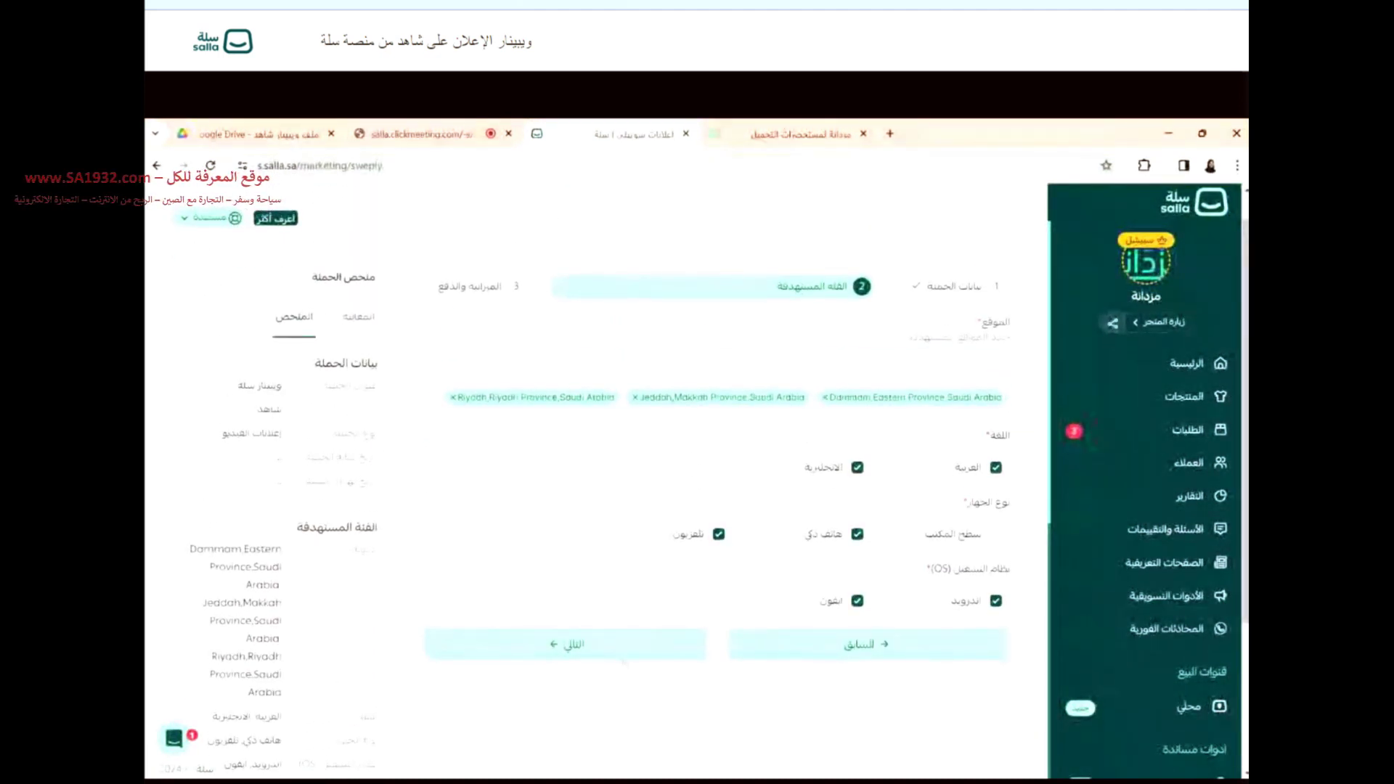
- Advance to budget and payment and enter a daily budget of 400
{"action": "left_click", "coordinate": [596, 650]}
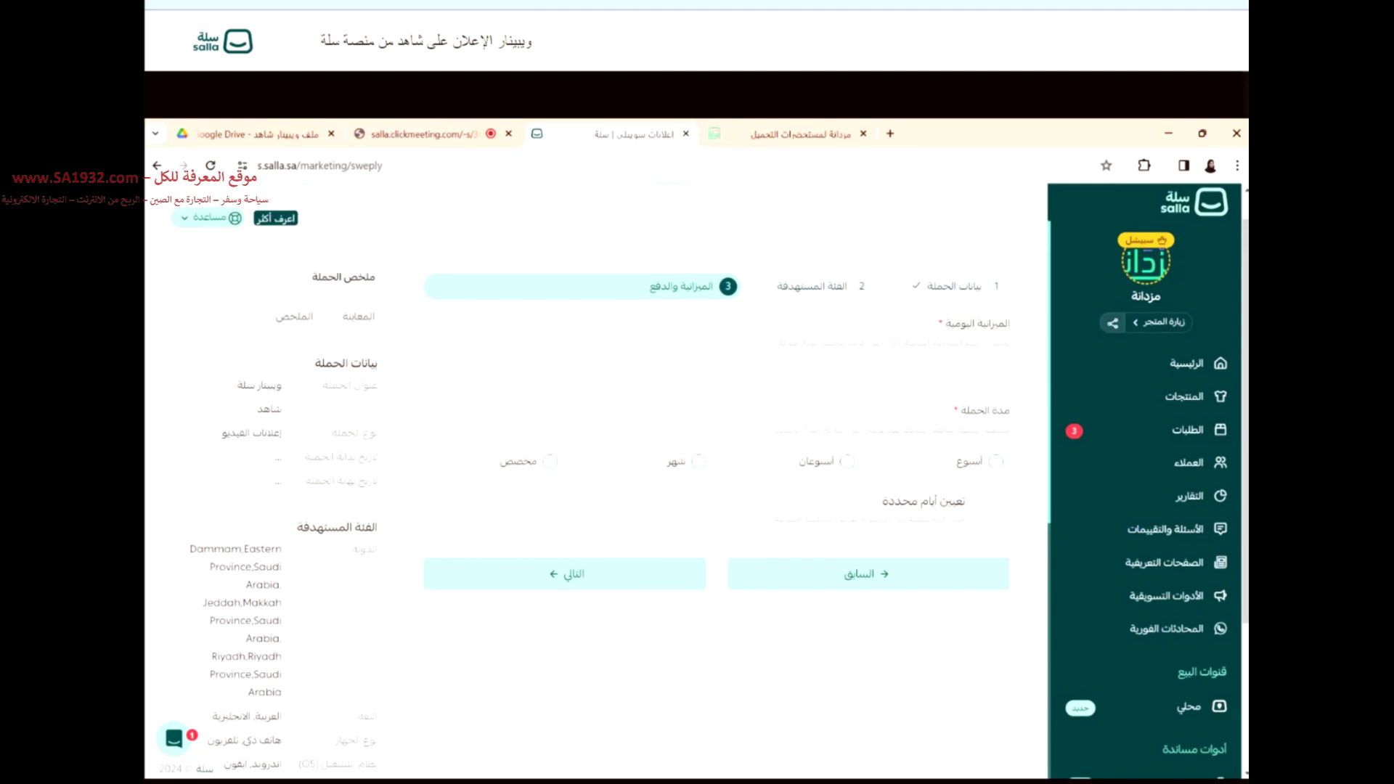
{"action": "double_click", "coordinate": [894, 343]}
{"action": "left_click", "coordinate": [1000, 373]}
{"action": "type", "text": "2"}
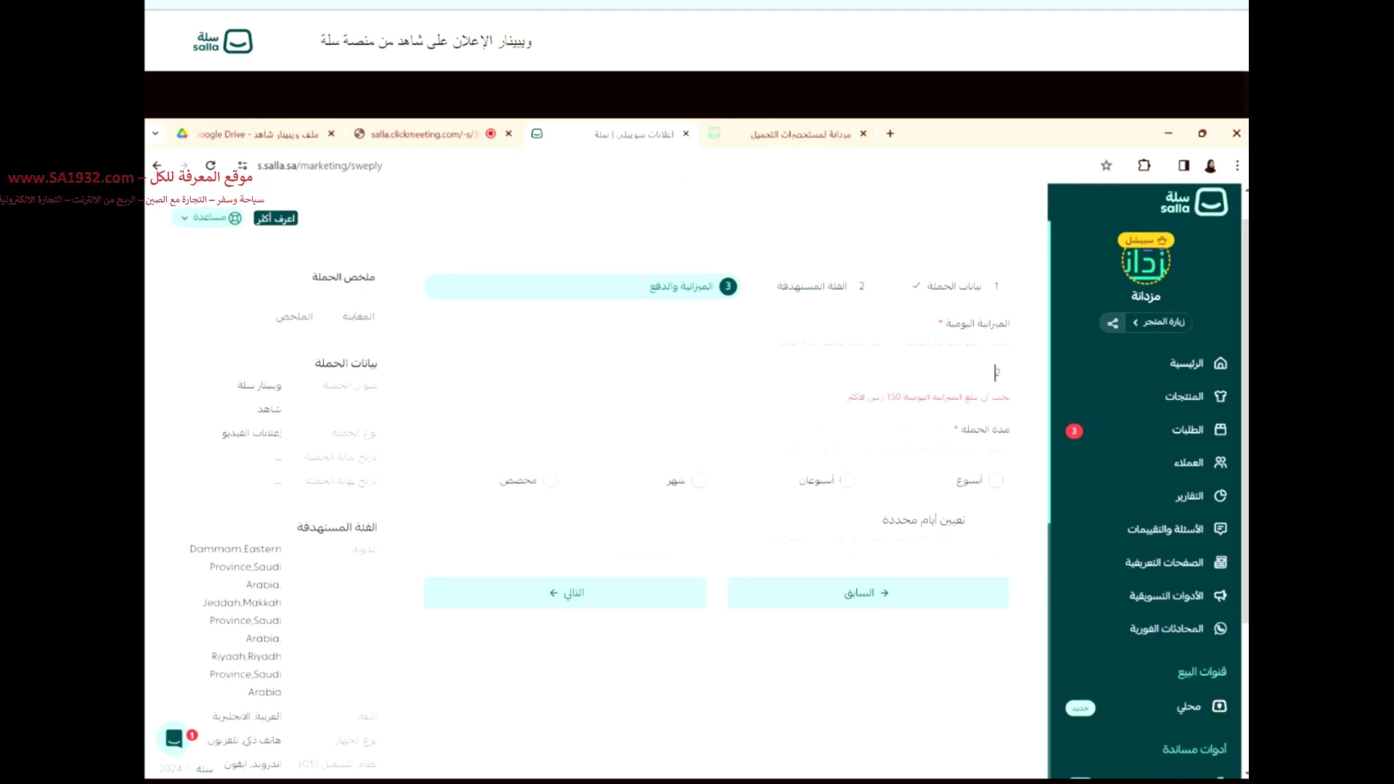
{"action": "key", "text": "BackSpace"}
{"action": "type", "text": "400"}
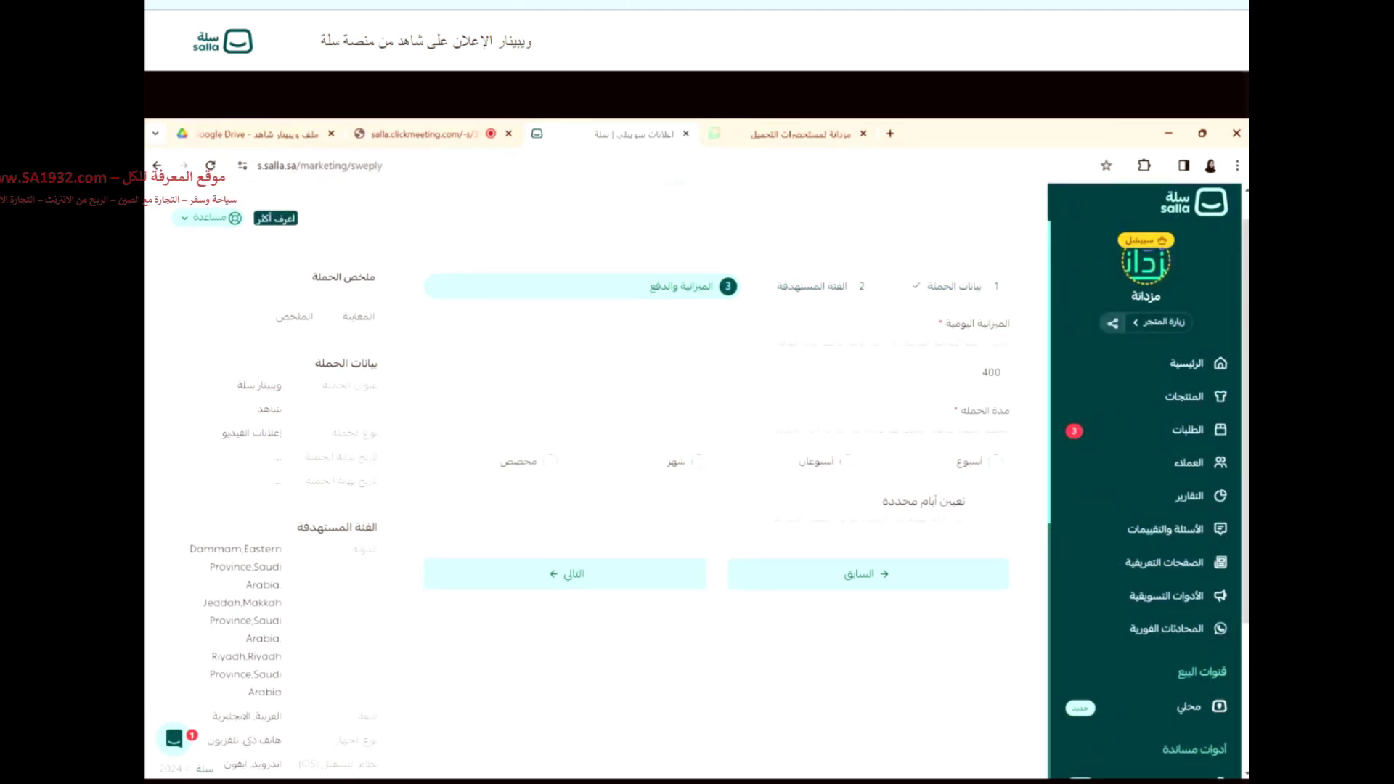
{"action": "left_click", "coordinate": [698, 461]}
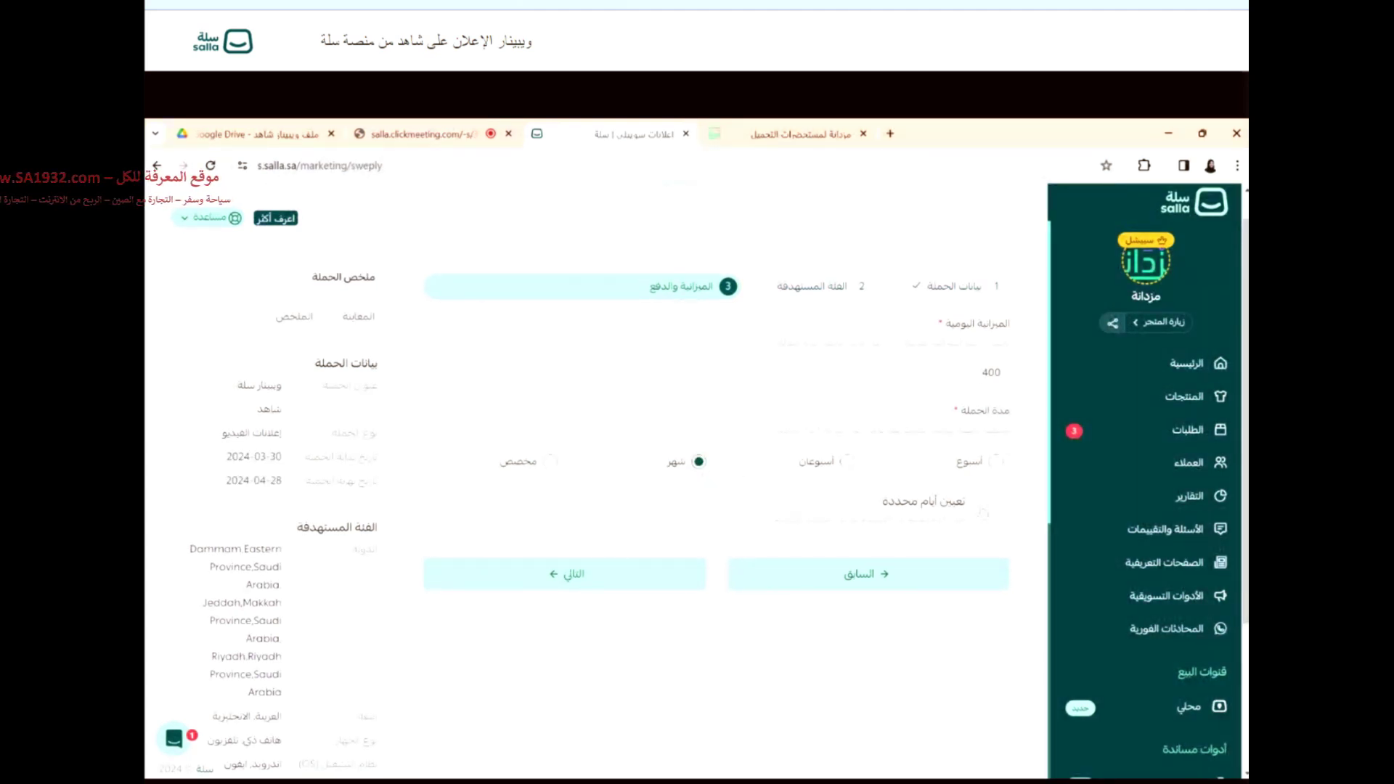
{"action": "left_click", "coordinate": [981, 510]}
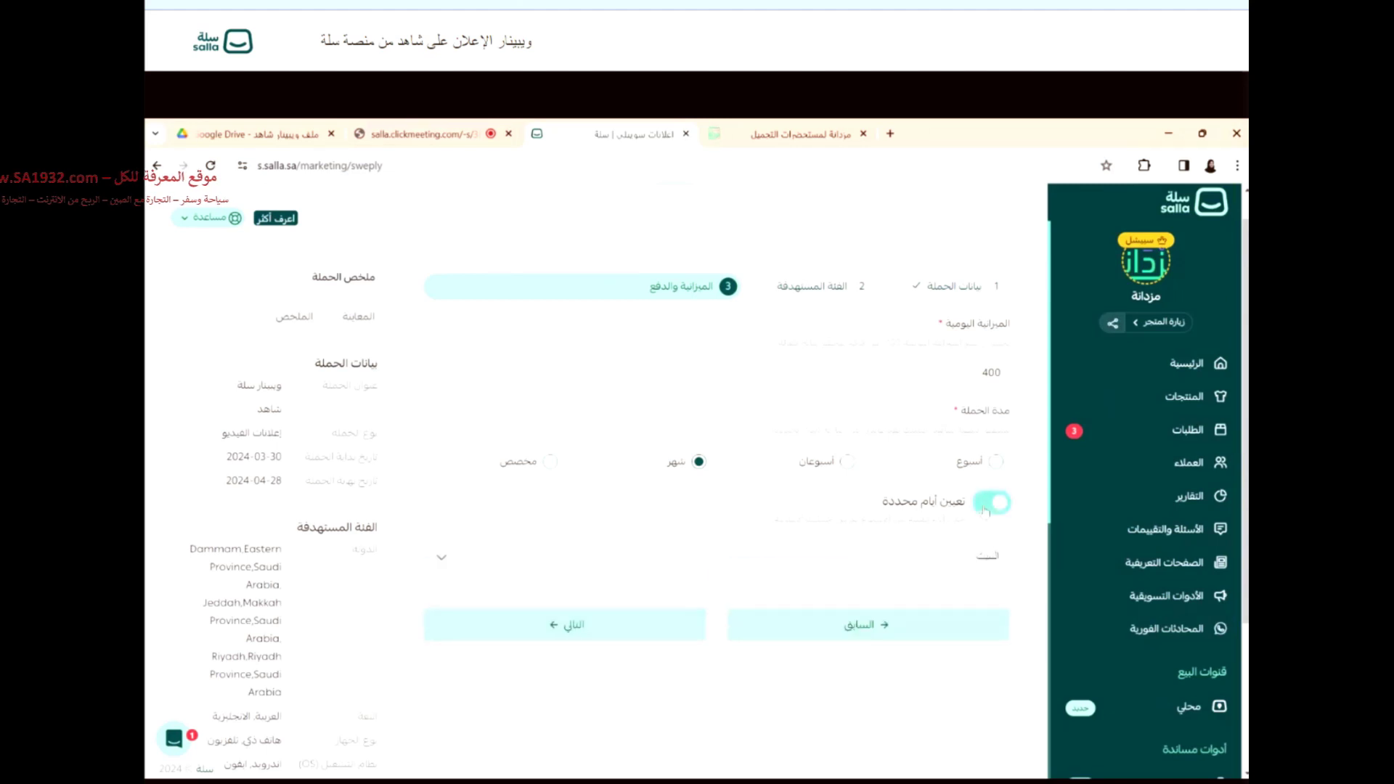
{"action": "left_click", "coordinate": [958, 560]}
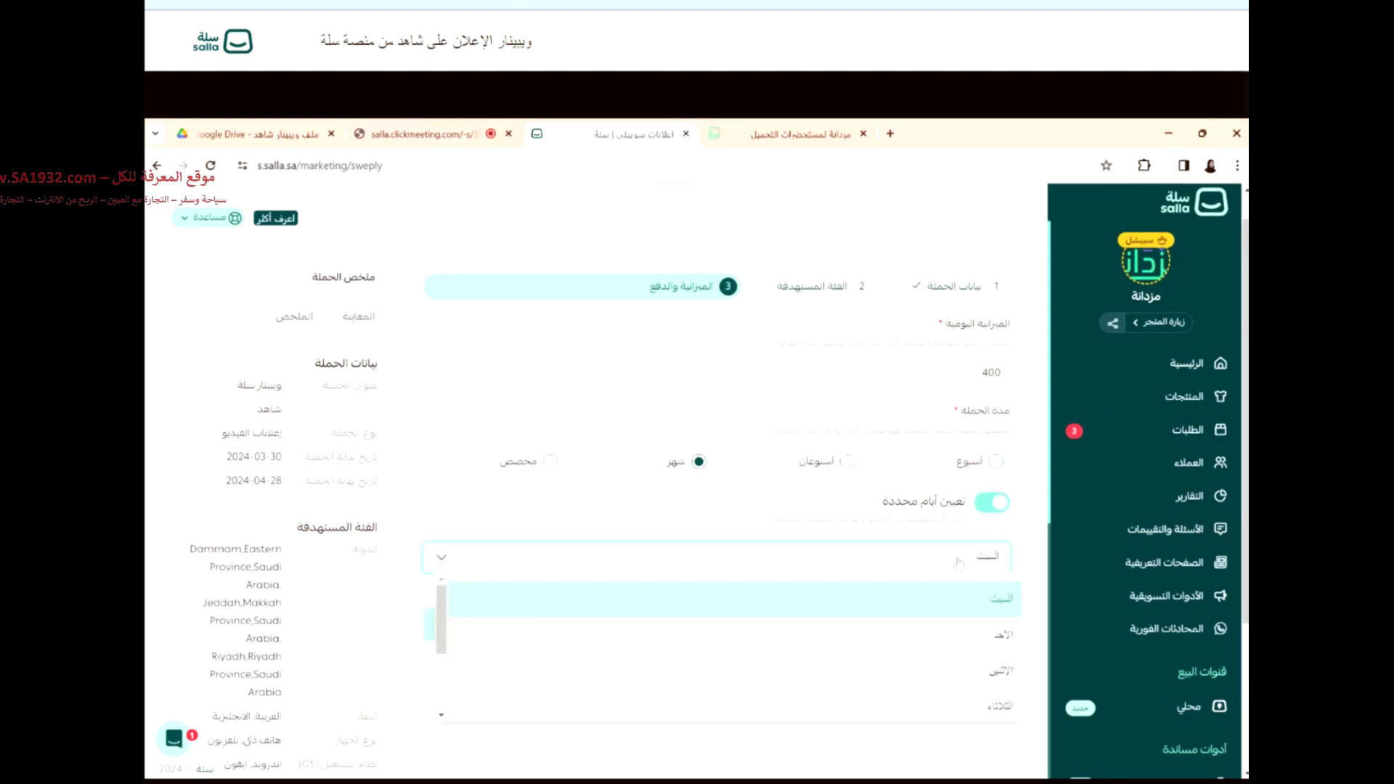
{"action": "left_click", "coordinate": [958, 567]}
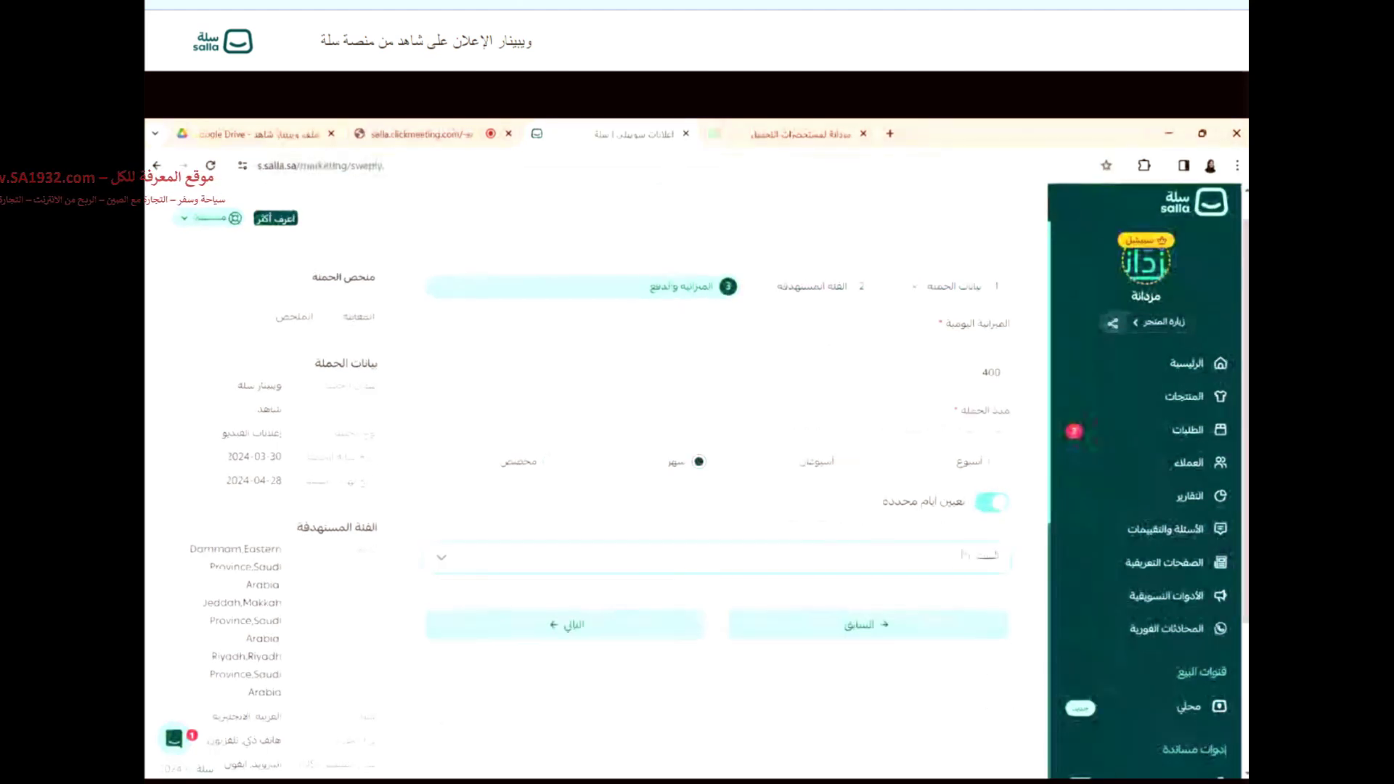
{"action": "left_click", "coordinate": [995, 509]}
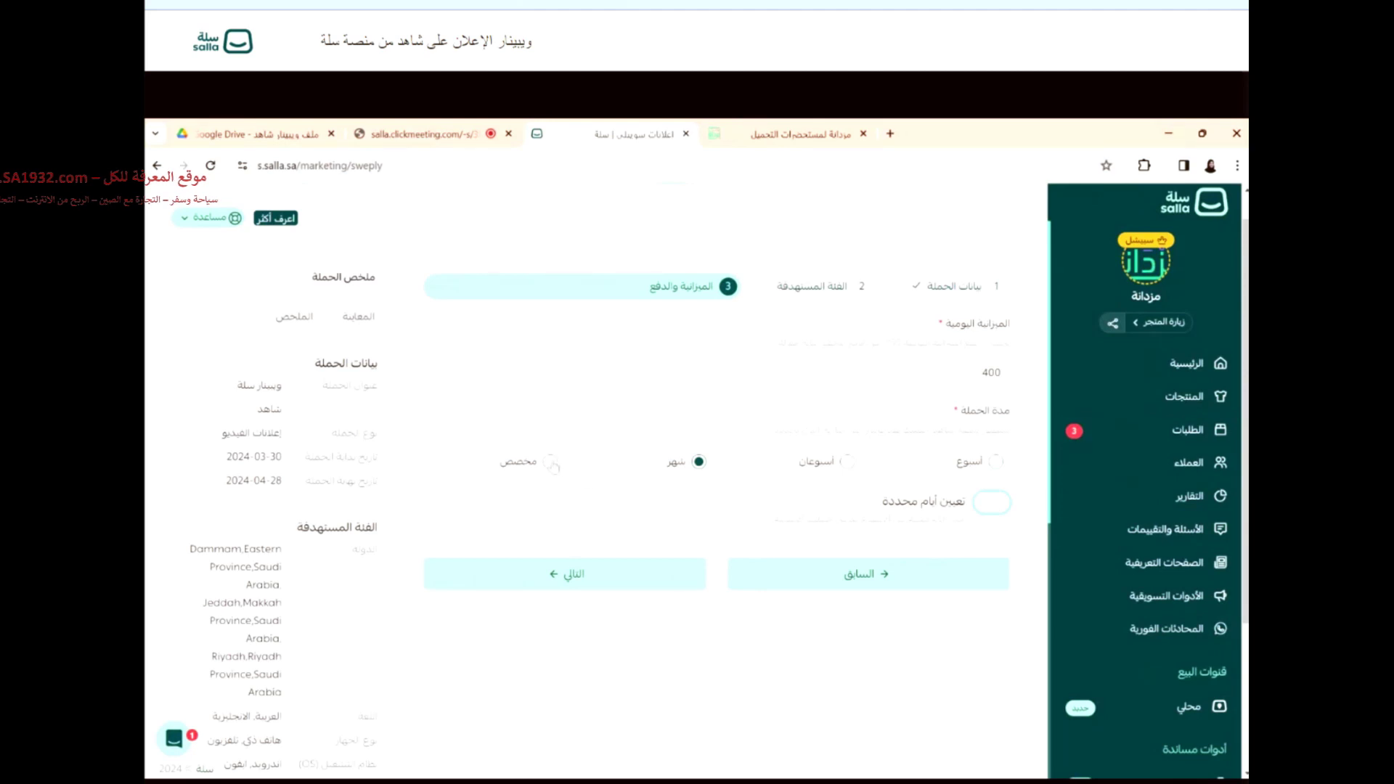
{"action": "left_click", "coordinate": [551, 463]}
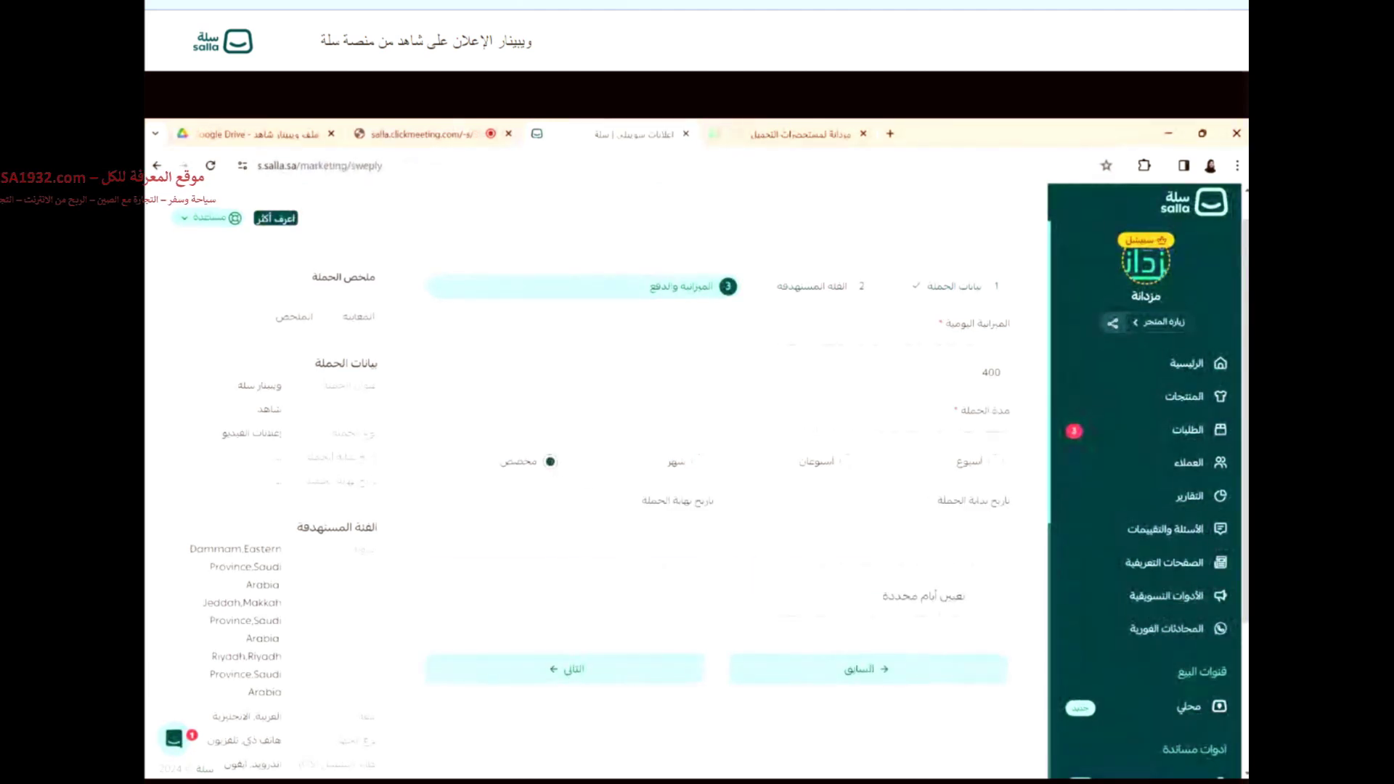
{"action": "left_click", "coordinate": [937, 532]}
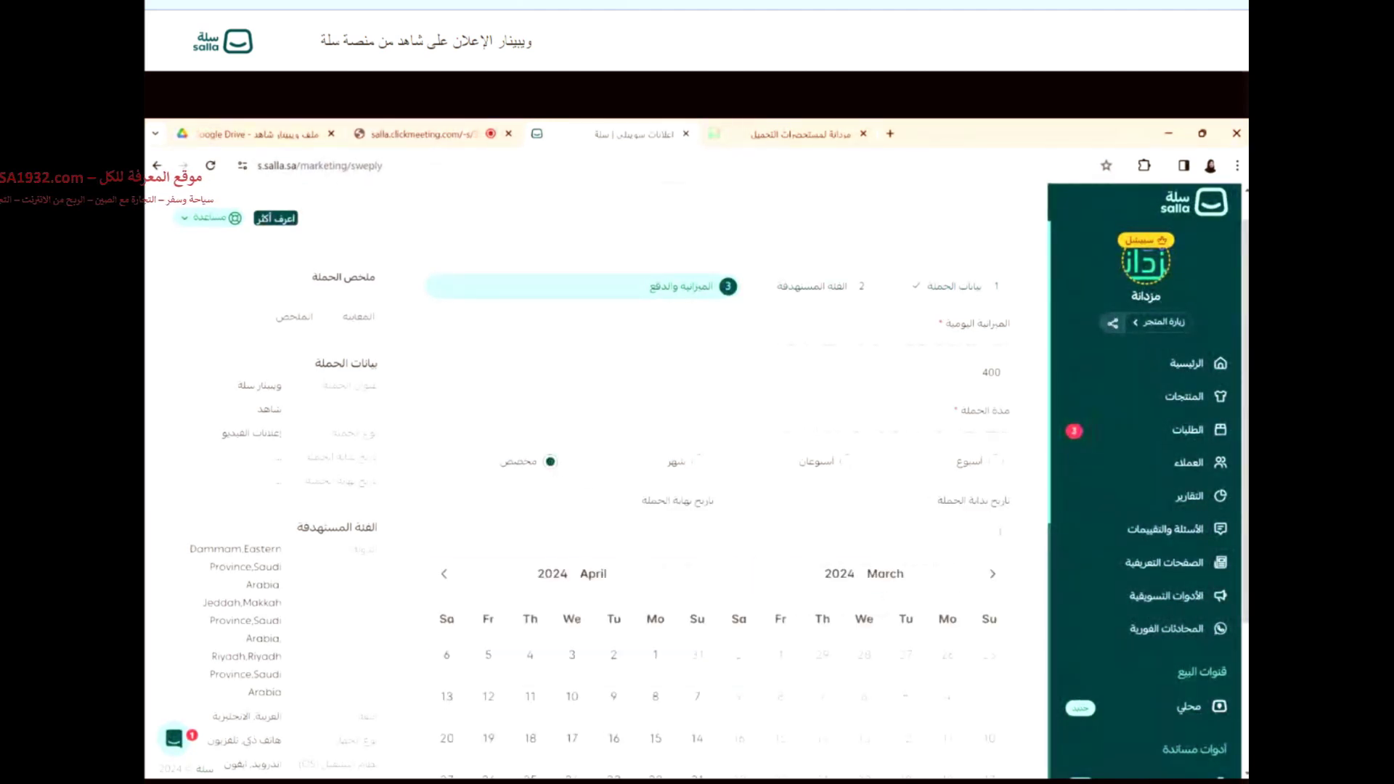
{"action": "left_click", "coordinate": [695, 463]}
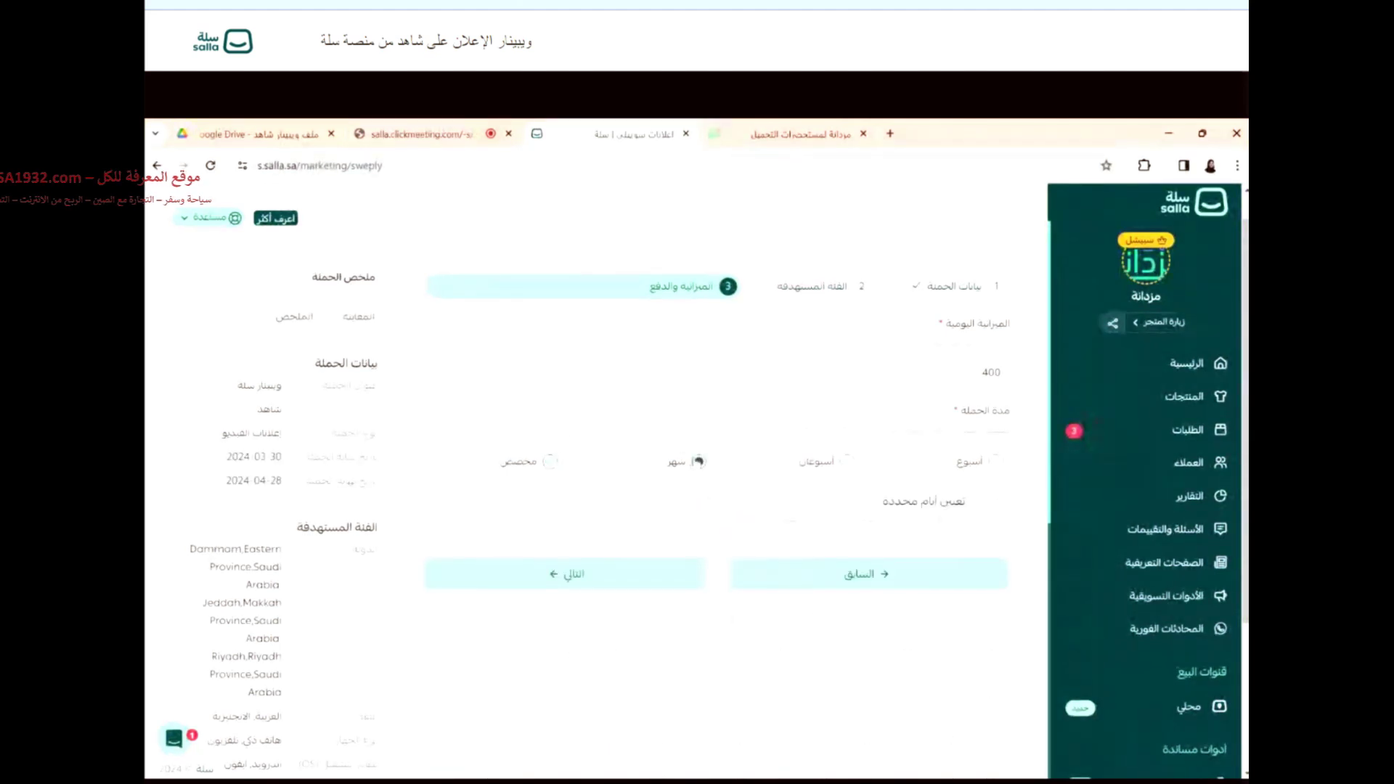
{"action": "scroll", "coordinate": [567, 542], "scroll_direction": "down", "scroll_amount": 3}
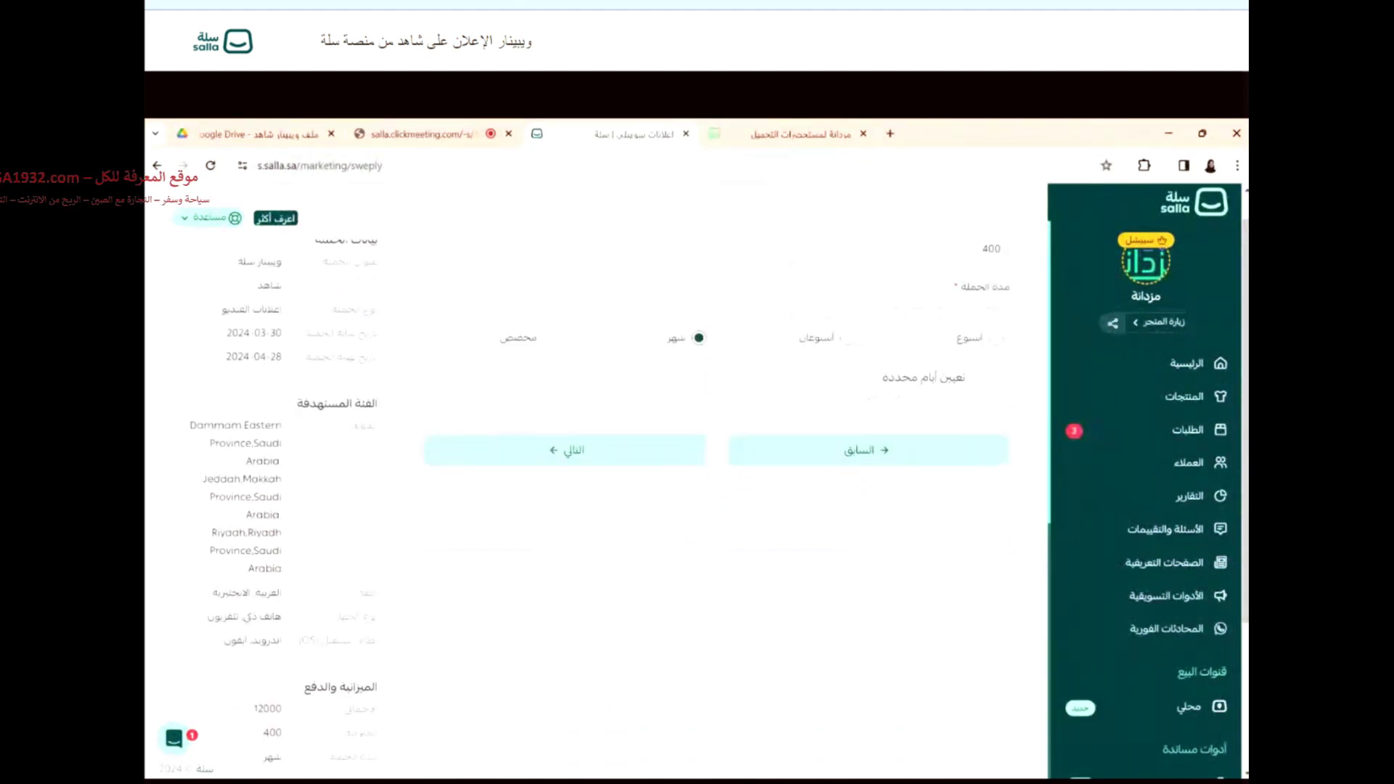
{"action": "scroll", "coordinate": [267, 552], "scroll_direction": "down", "scroll_amount": 2}
{"action": "double_click", "coordinate": [267, 552]}
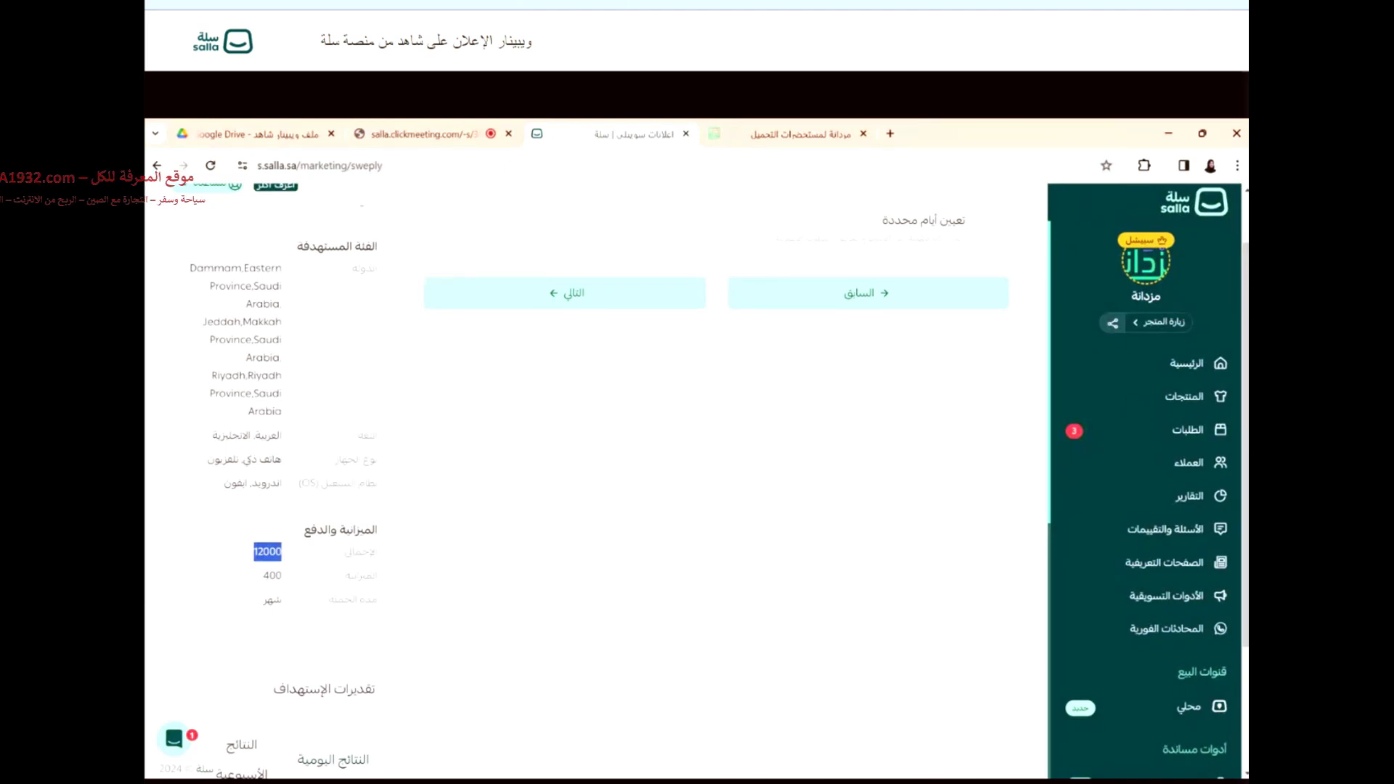
{"action": "double_click", "coordinate": [272, 576]}
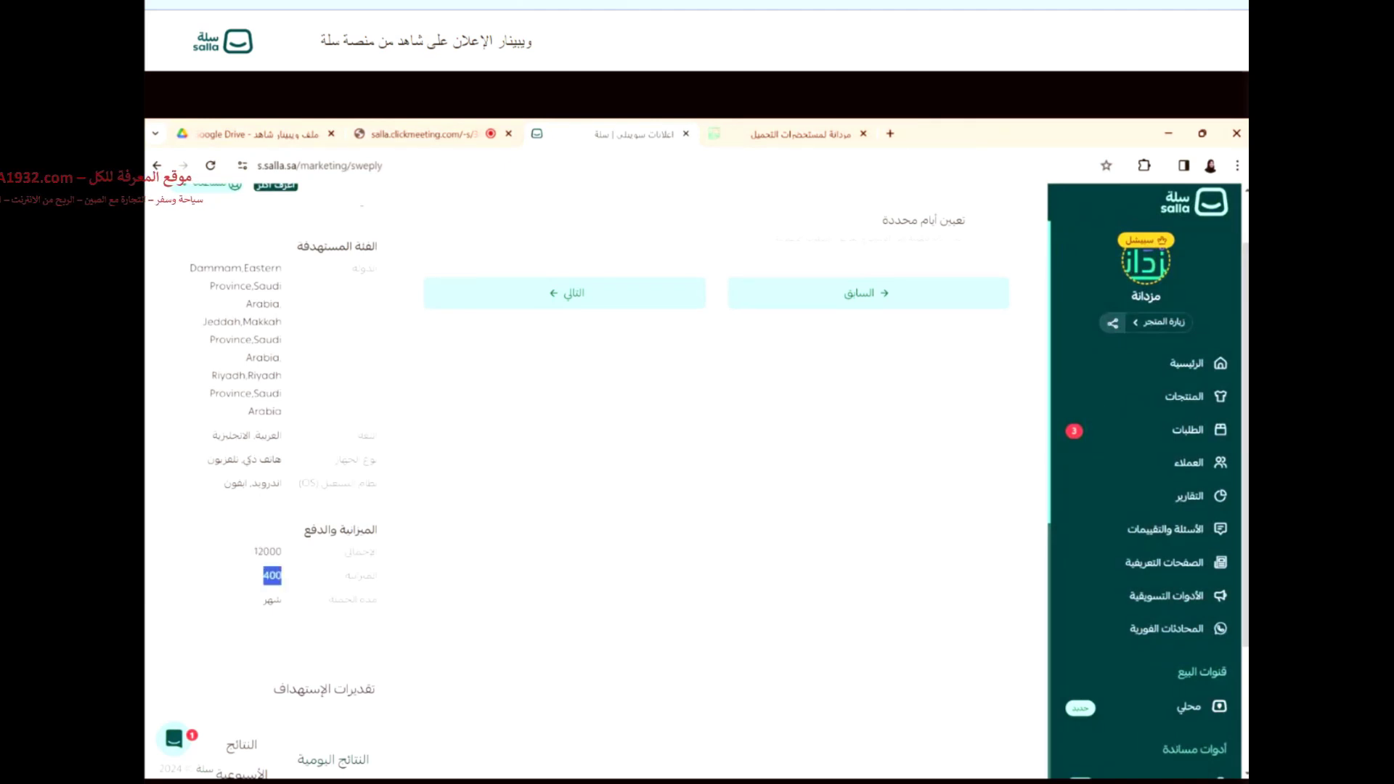
{"action": "scroll", "coordinate": [625, 480], "scroll_direction": "down", "scroll_amount": 2}
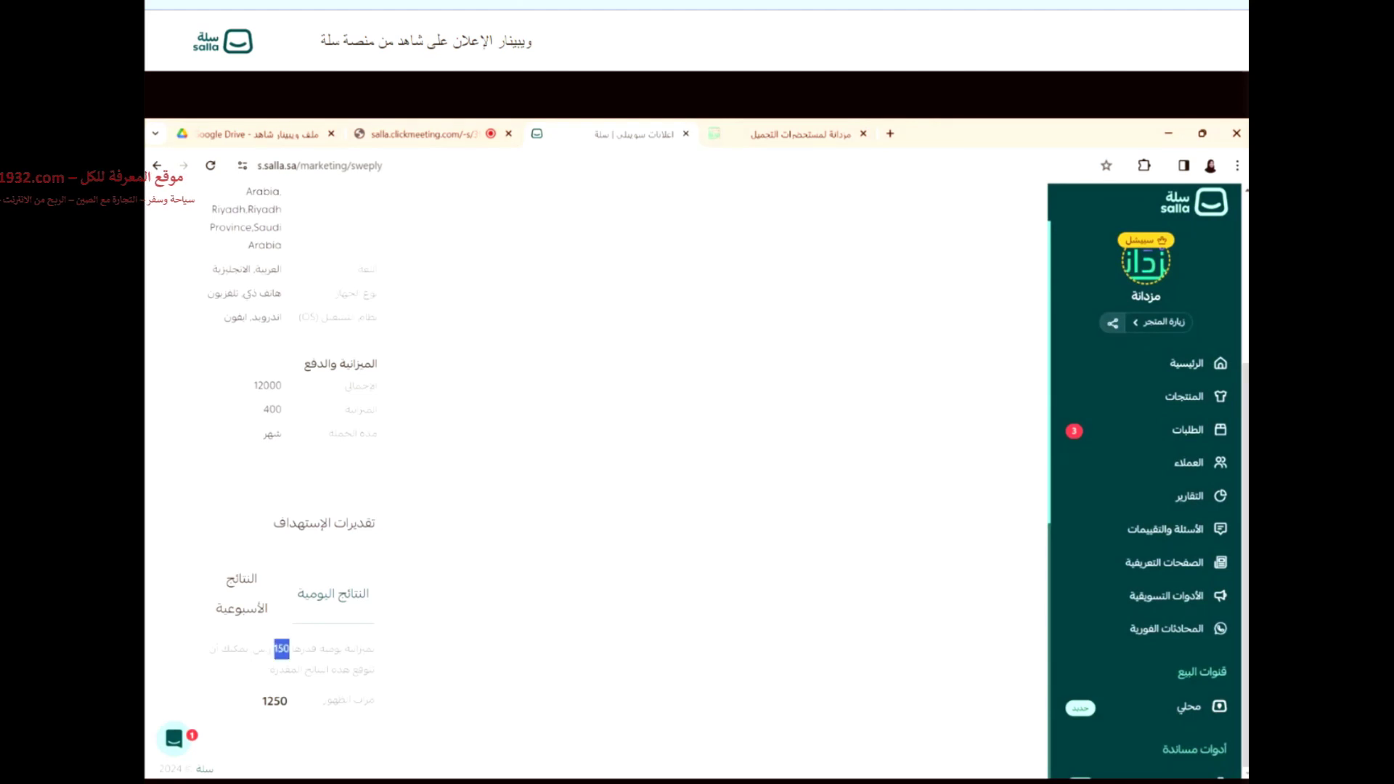
{"action": "triple_click", "coordinate": [281, 648]}
{"action": "left_click", "coordinate": [290, 634]}
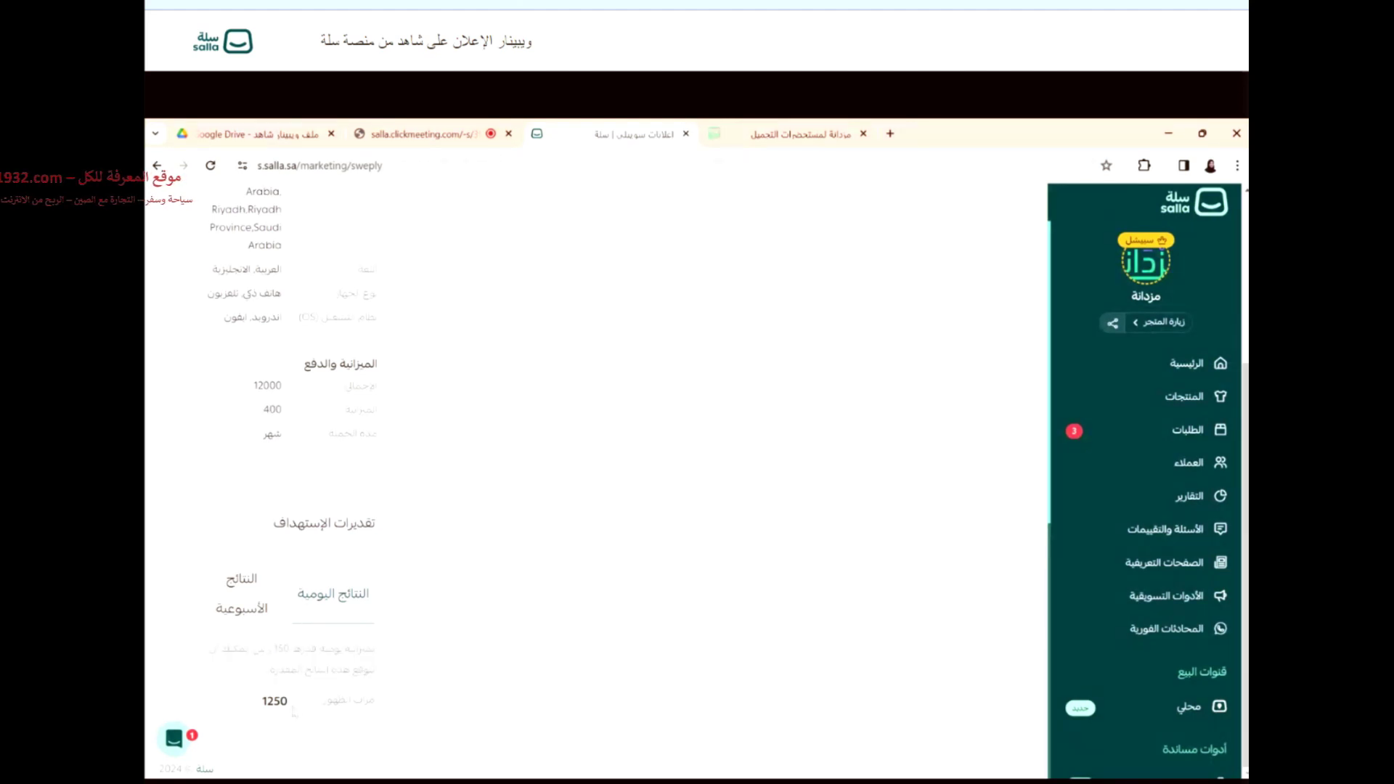
{"action": "mouse_move", "coordinate": [261, 704]}
{"action": "left_mouse_down"}
{"action": "mouse_move", "coordinate": [282, 704]}
{"action": "mouse_move", "coordinate": [259, 707]}
{"action": "left_mouse_up"}
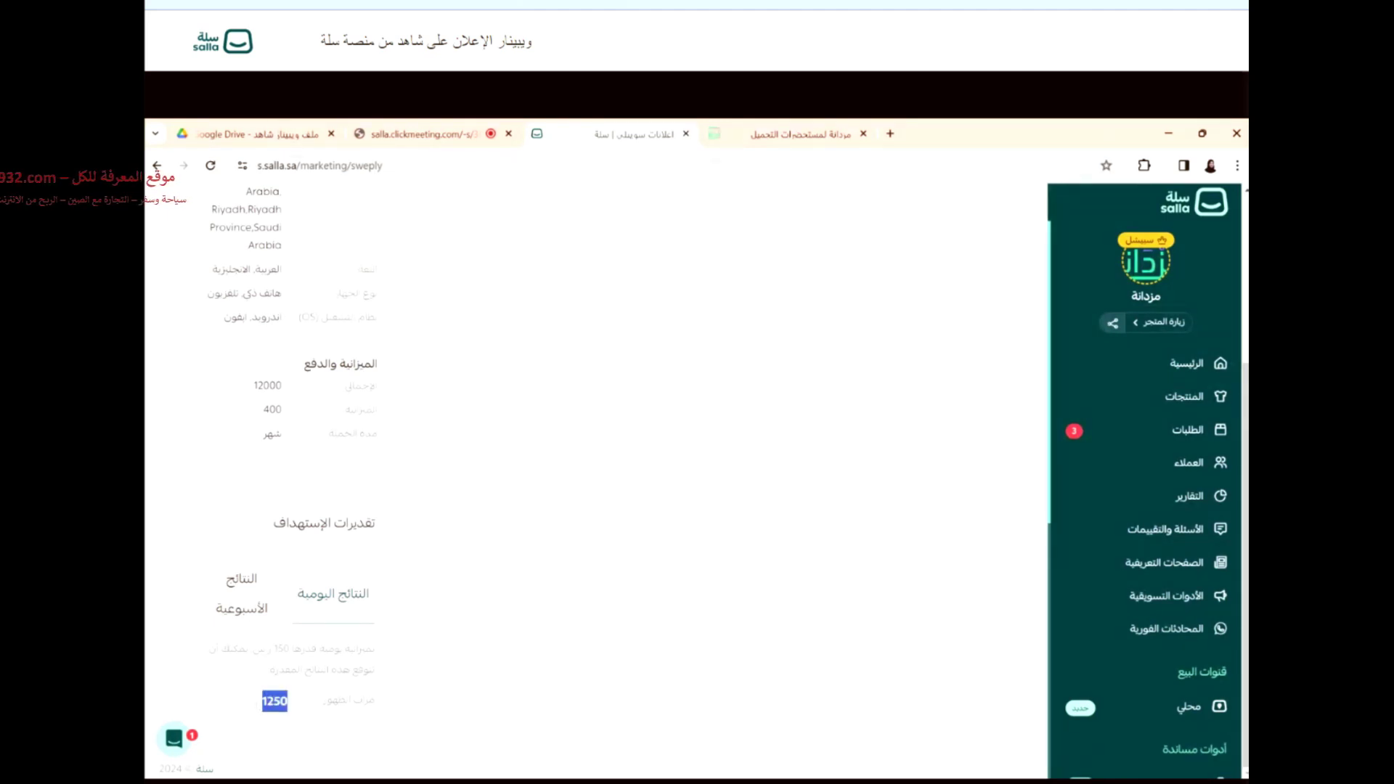
{"action": "scroll", "coordinate": [625, 472], "scroll_direction": "up", "scroll_amount": 2}
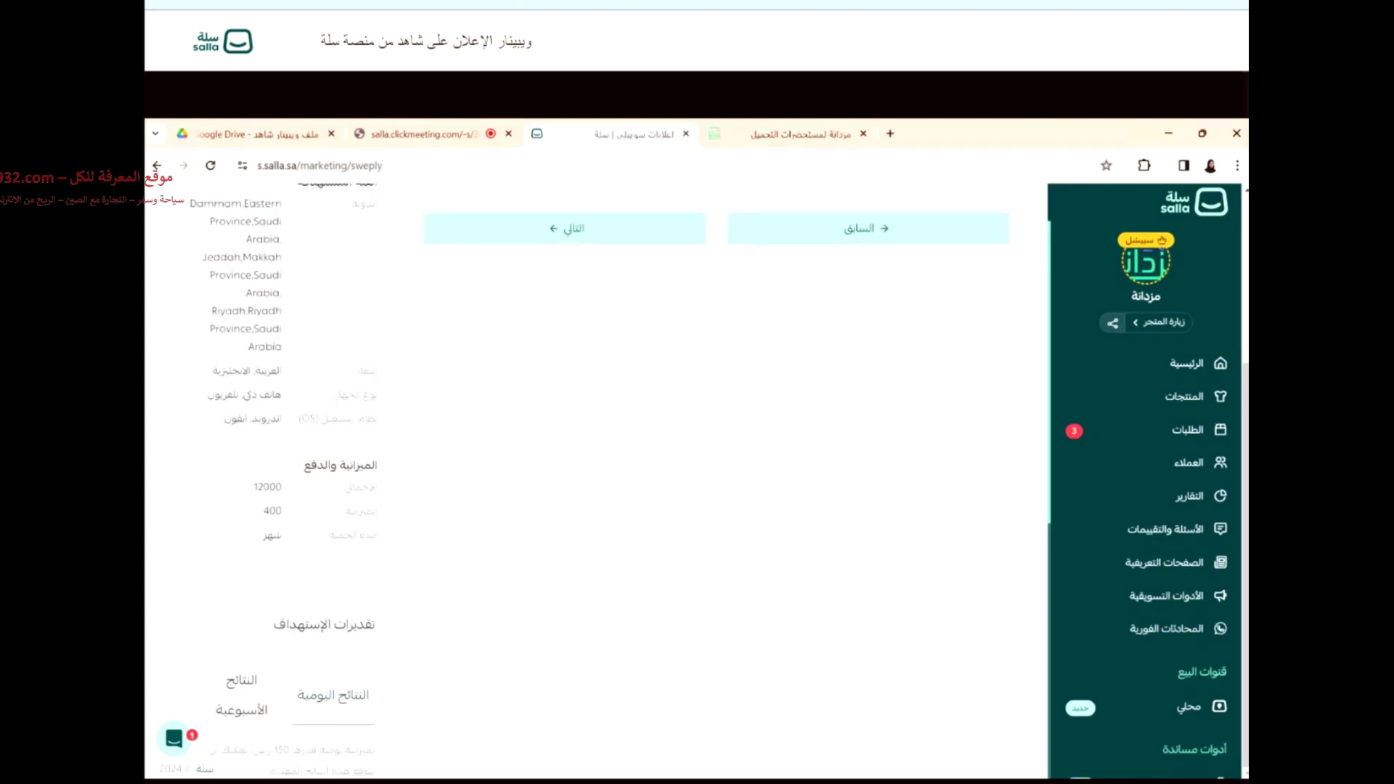
{"action": "scroll", "coordinate": [697, 472], "scroll_direction": "up", "scroll_amount": 4}
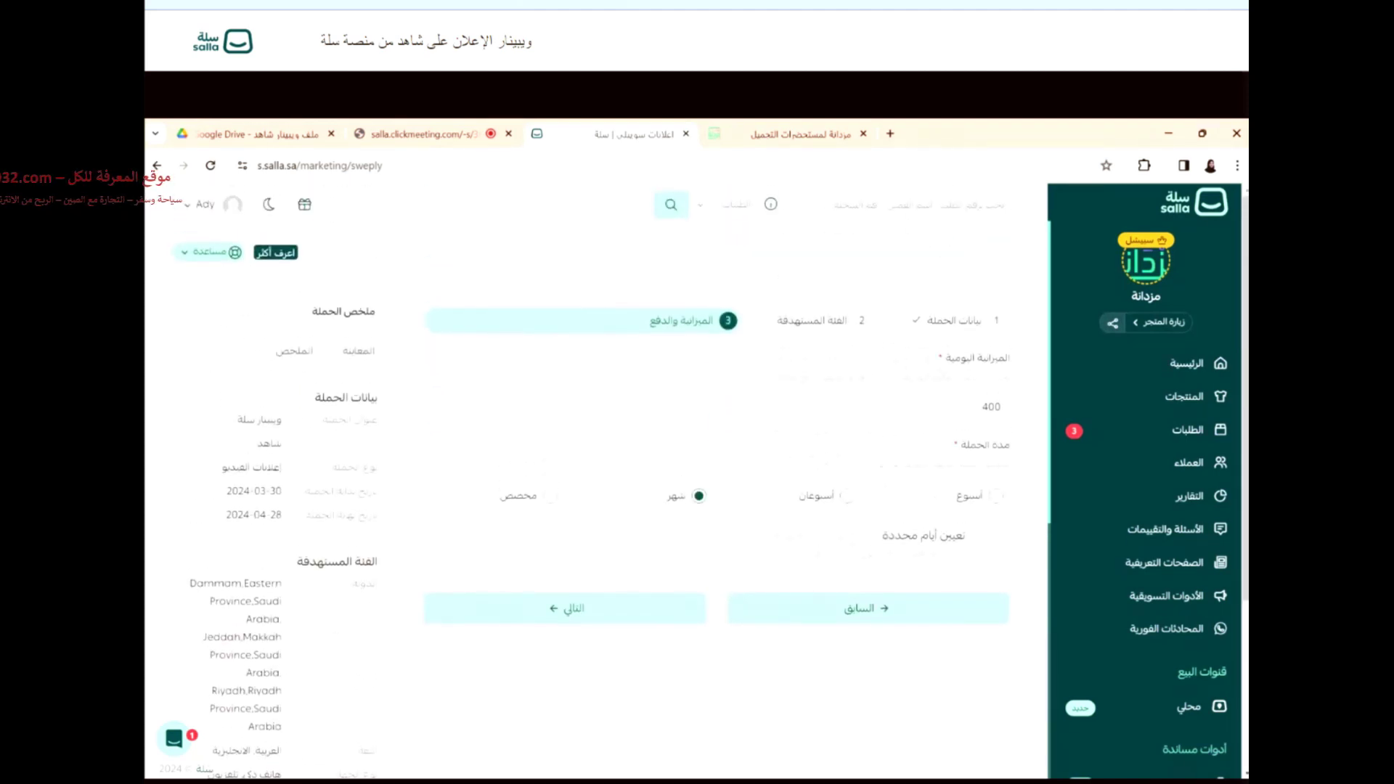
{"action": "left_click", "coordinate": [981, 408]}
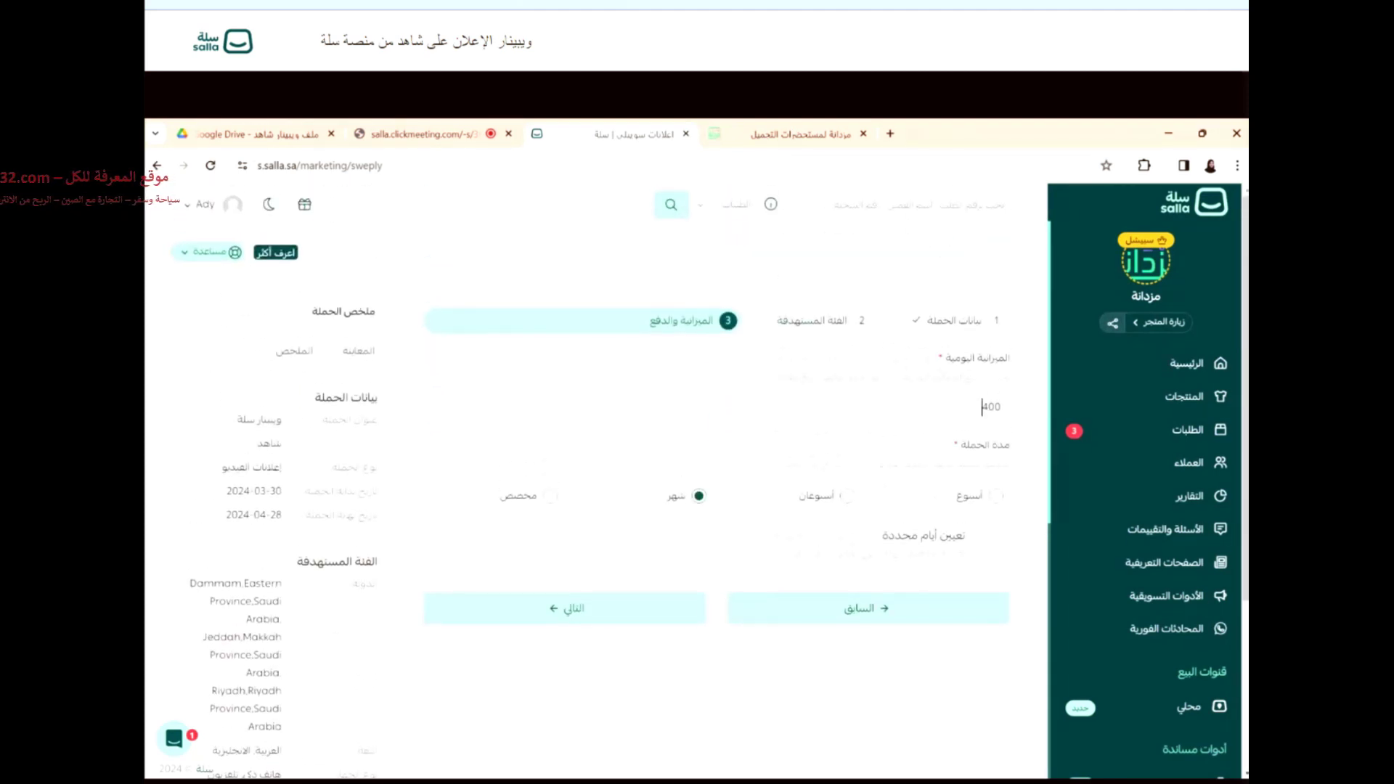
{"action": "scroll", "coordinate": [697, 472], "scroll_direction": "down", "scroll_amount": 1}
{"action": "scroll", "coordinate": [600, 528], "scroll_direction": "up", "scroll_amount": 1}
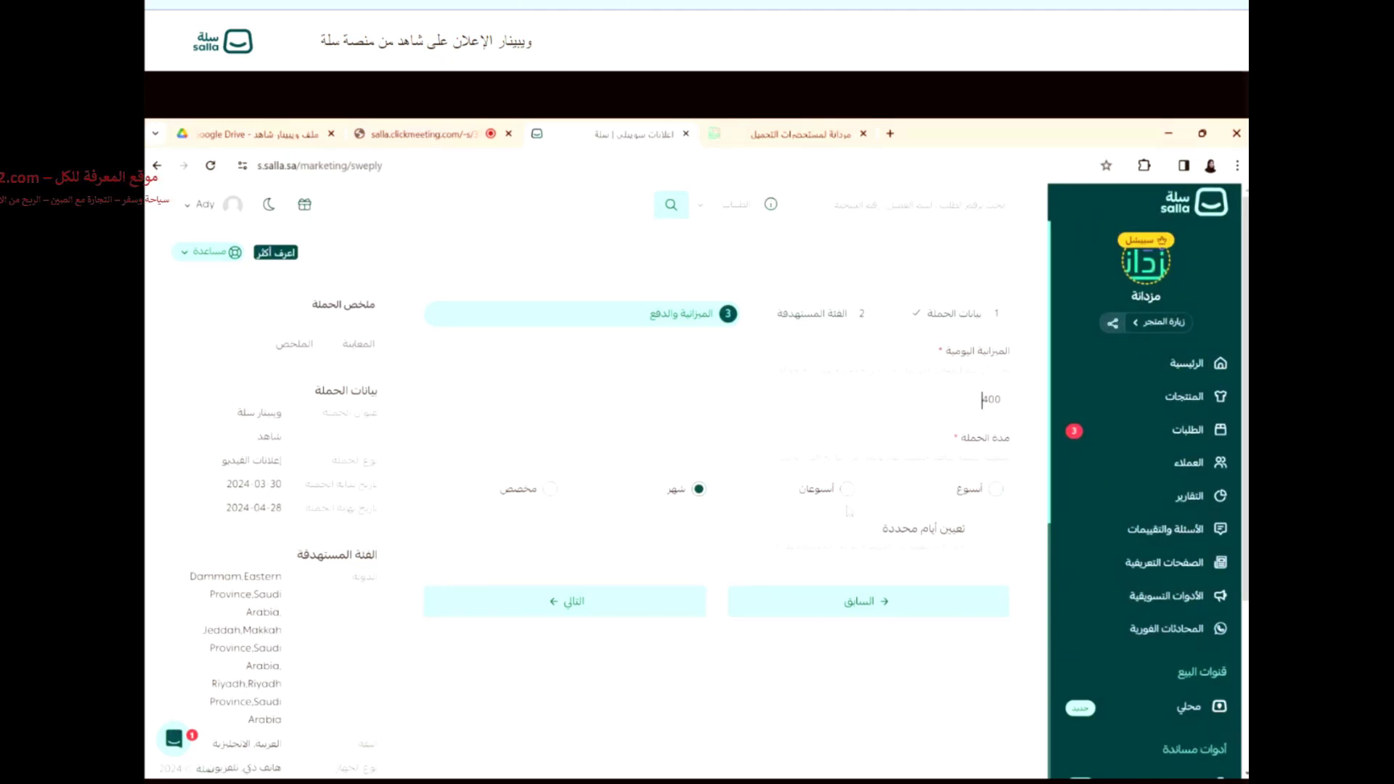
{"action": "scroll", "coordinate": [570, 585], "scroll_direction": "down", "scroll_amount": 1}
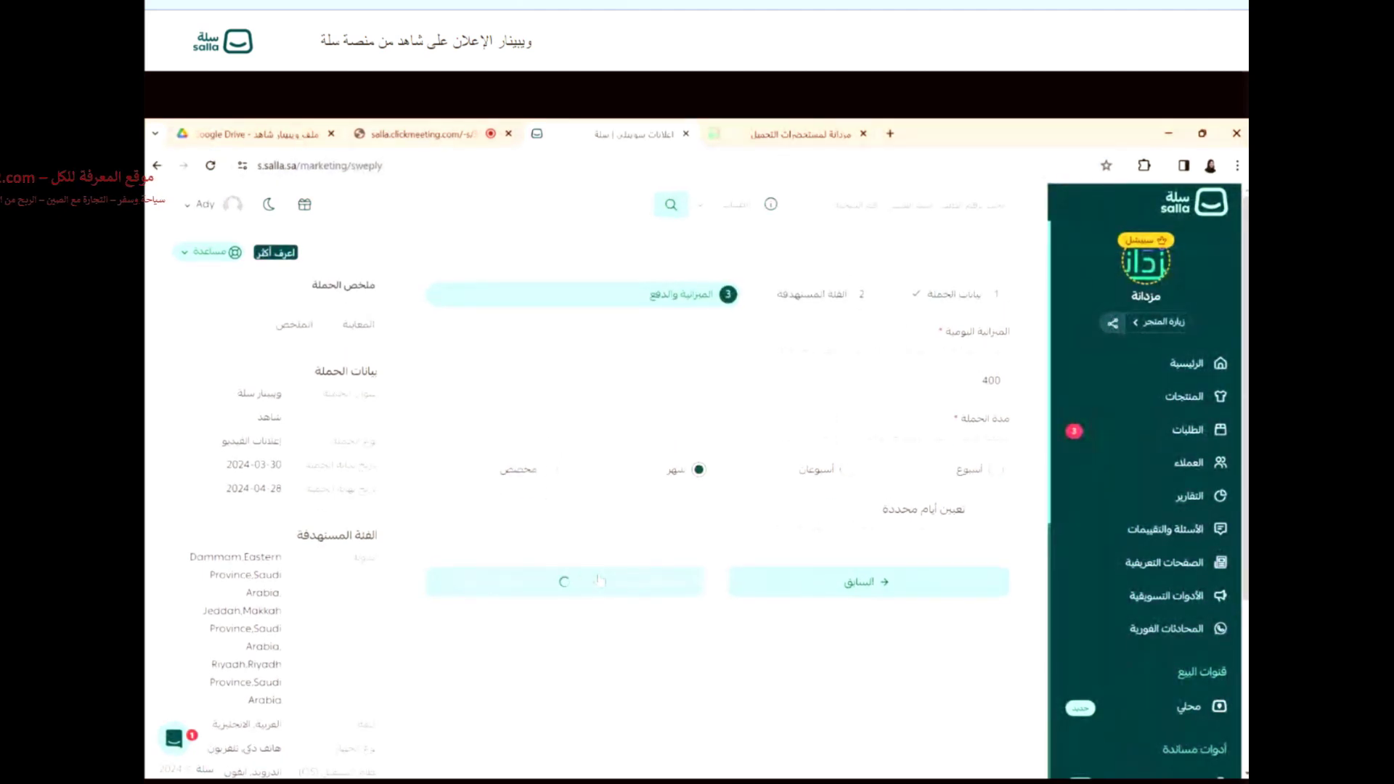
- Open the payment invoice and review the 13127.31 total with VAT and wallet credit
{"action": "left_click", "coordinate": [599, 581]}
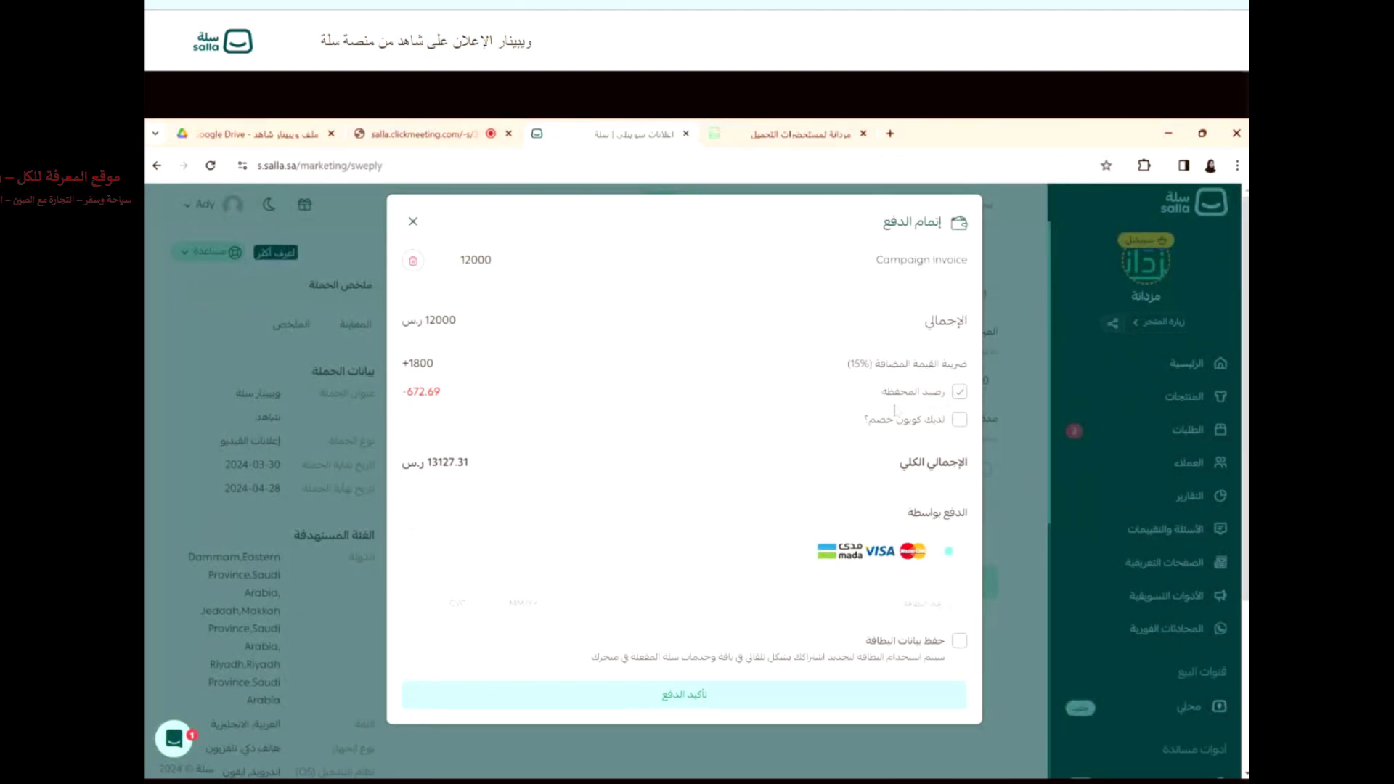
{"action": "scroll", "coordinate": [594, 430], "scroll_direction": "down", "scroll_amount": 1}
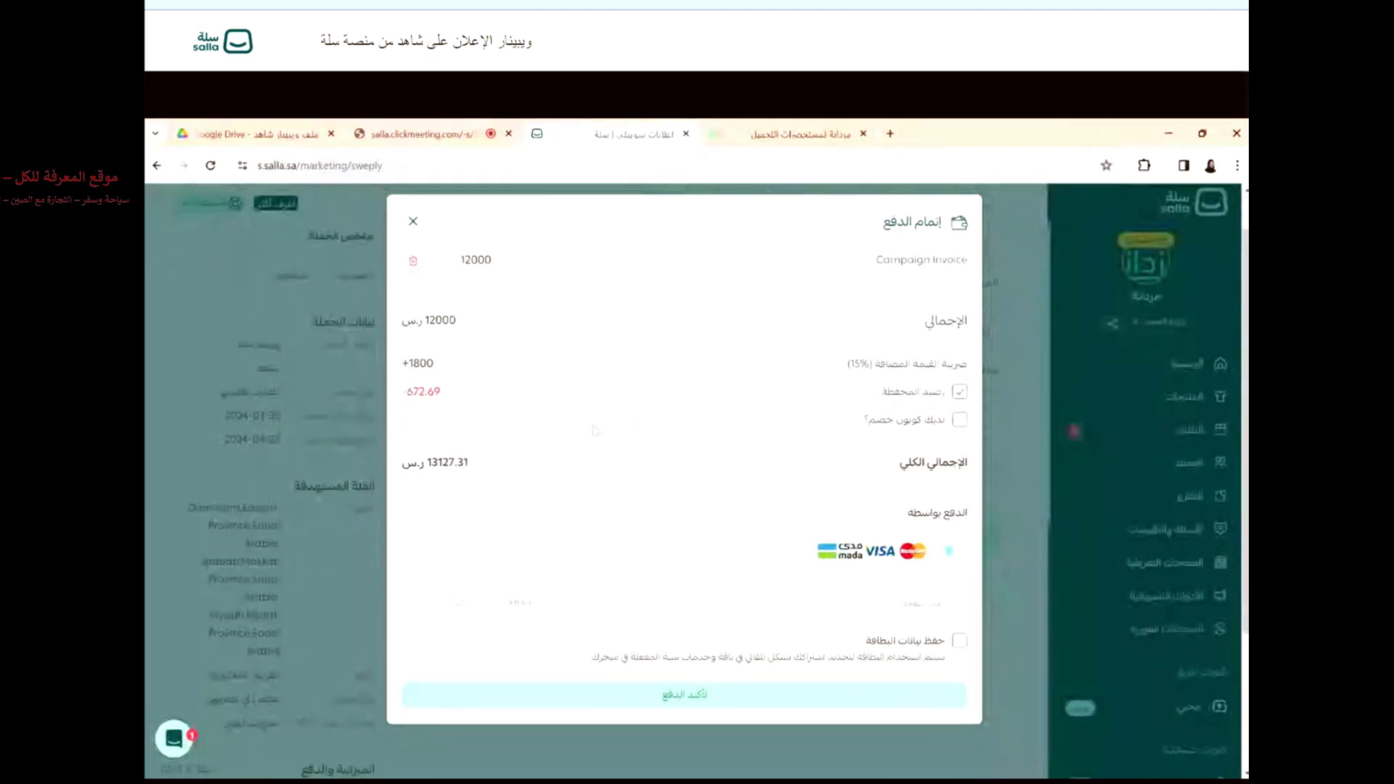
{"action": "scroll", "coordinate": [537, 492], "scroll_direction": "down", "scroll_amount": 1}
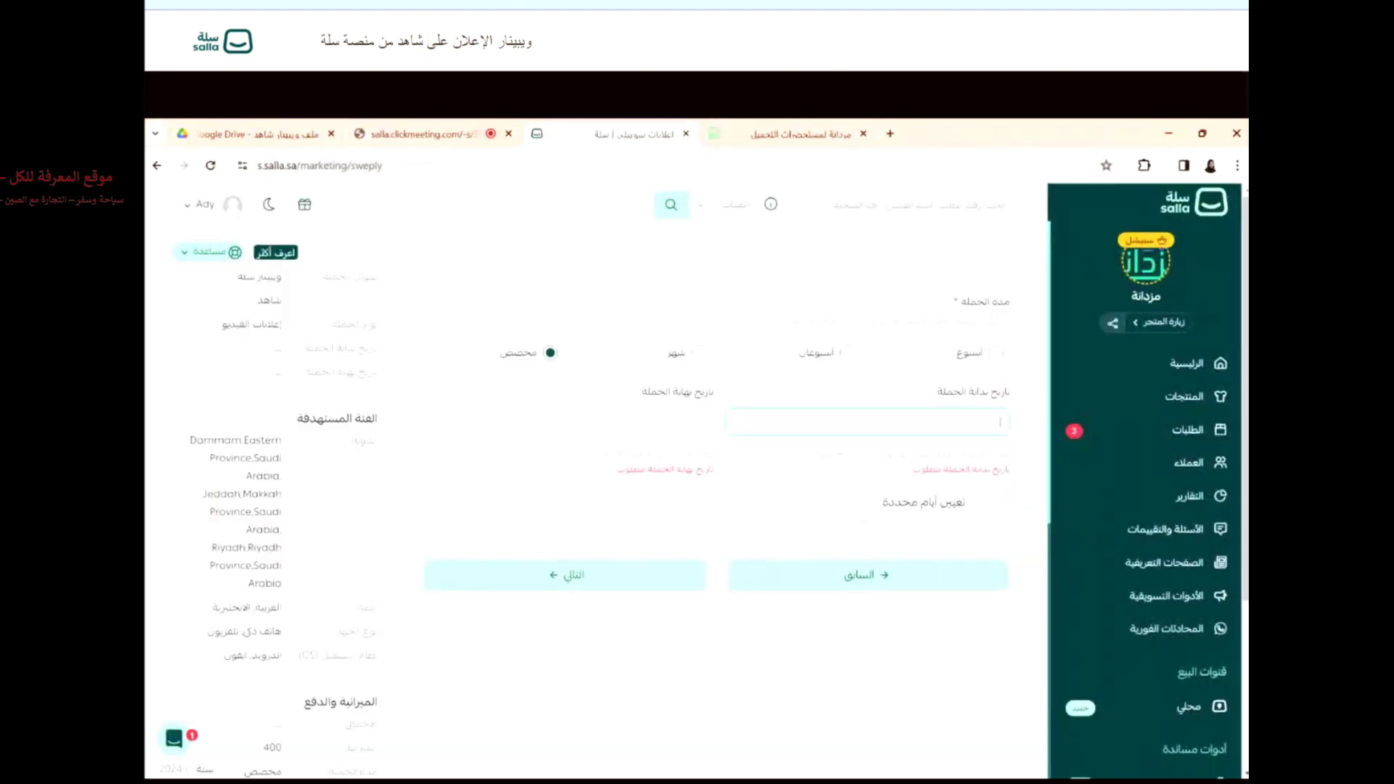
{"action": "scroll", "coordinate": [716, 472], "scroll_direction": "up", "scroll_amount": 2}
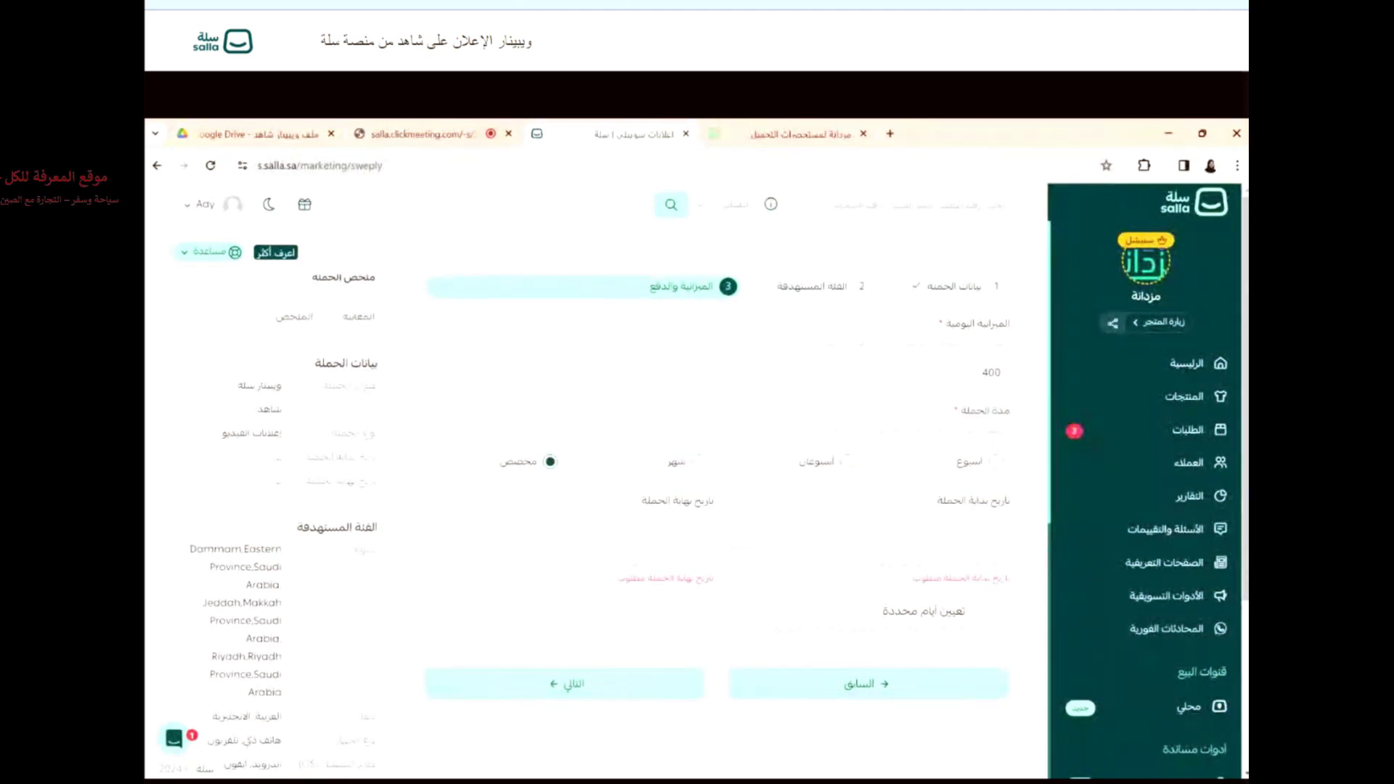
- Set the campaign period to 13 April–16 May 2024, giving a 13600 total budget, and proceed to payment
{"action": "left_click", "coordinate": [871, 532]}
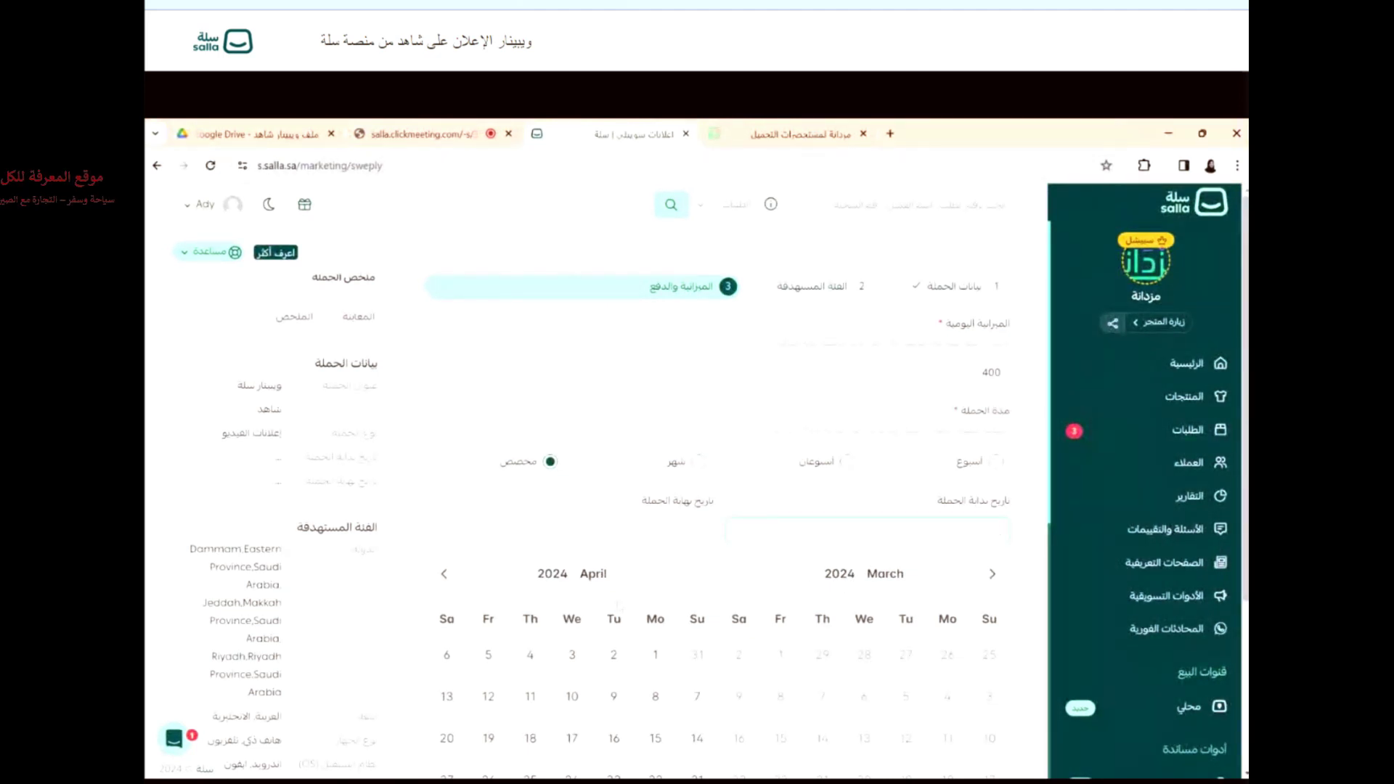
{"action": "scroll", "coordinate": [618, 606], "scroll_direction": "down", "scroll_amount": 1}
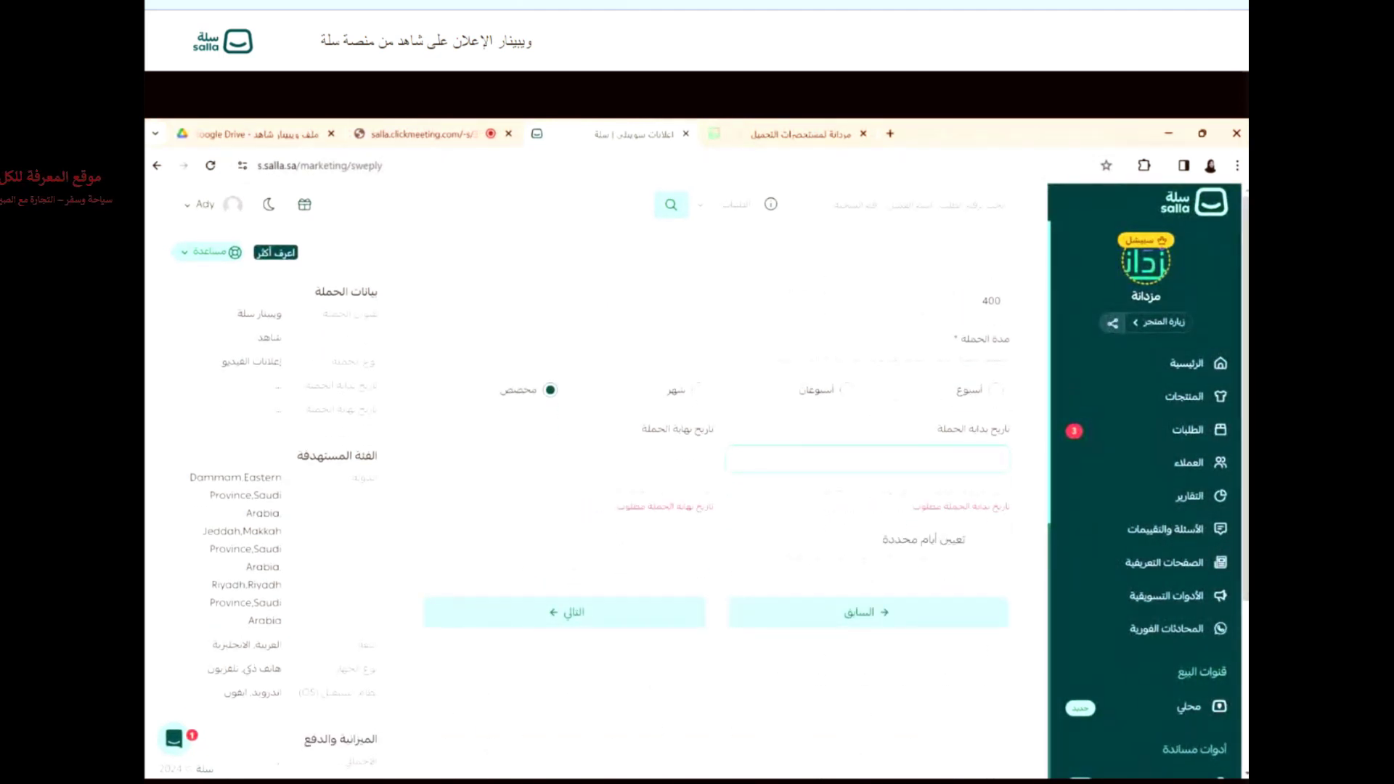
{"action": "scroll", "coordinate": [600, 520], "scroll_direction": "down", "scroll_amount": 1}
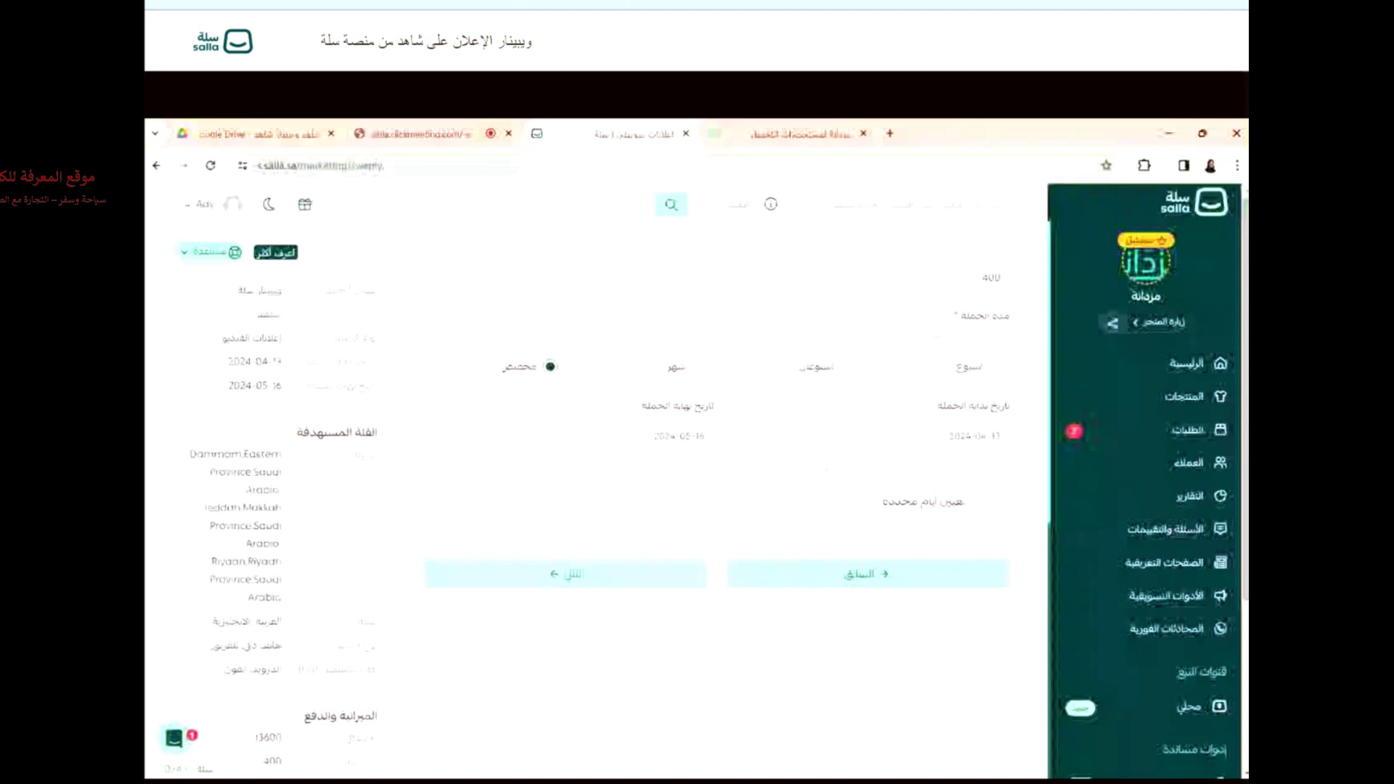
{"action": "left_click", "coordinate": [576, 581]}
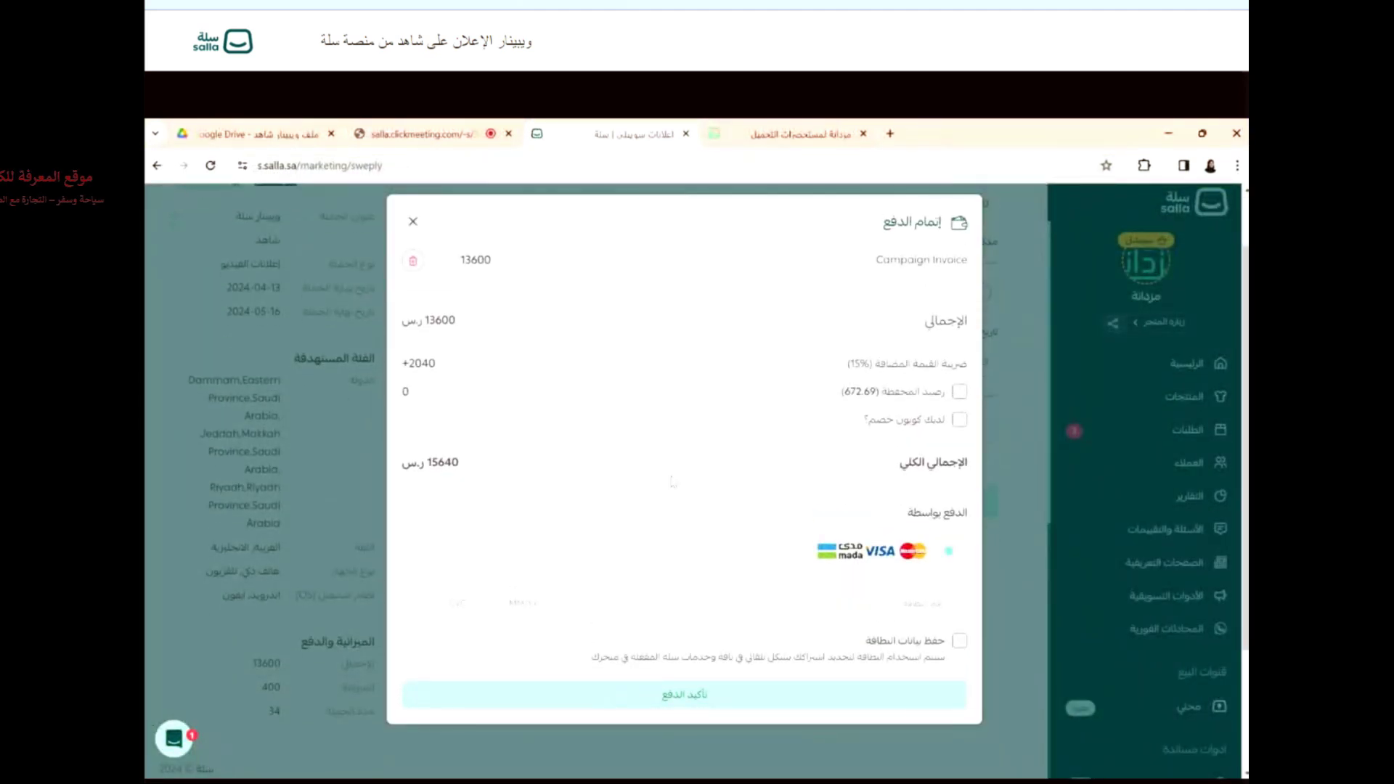
- Apply the wallet balance to the campaign invoice, attempt payment, then close the payment window
{"action": "scroll", "coordinate": [718, 385], "scroll_direction": "down", "scroll_amount": 1}
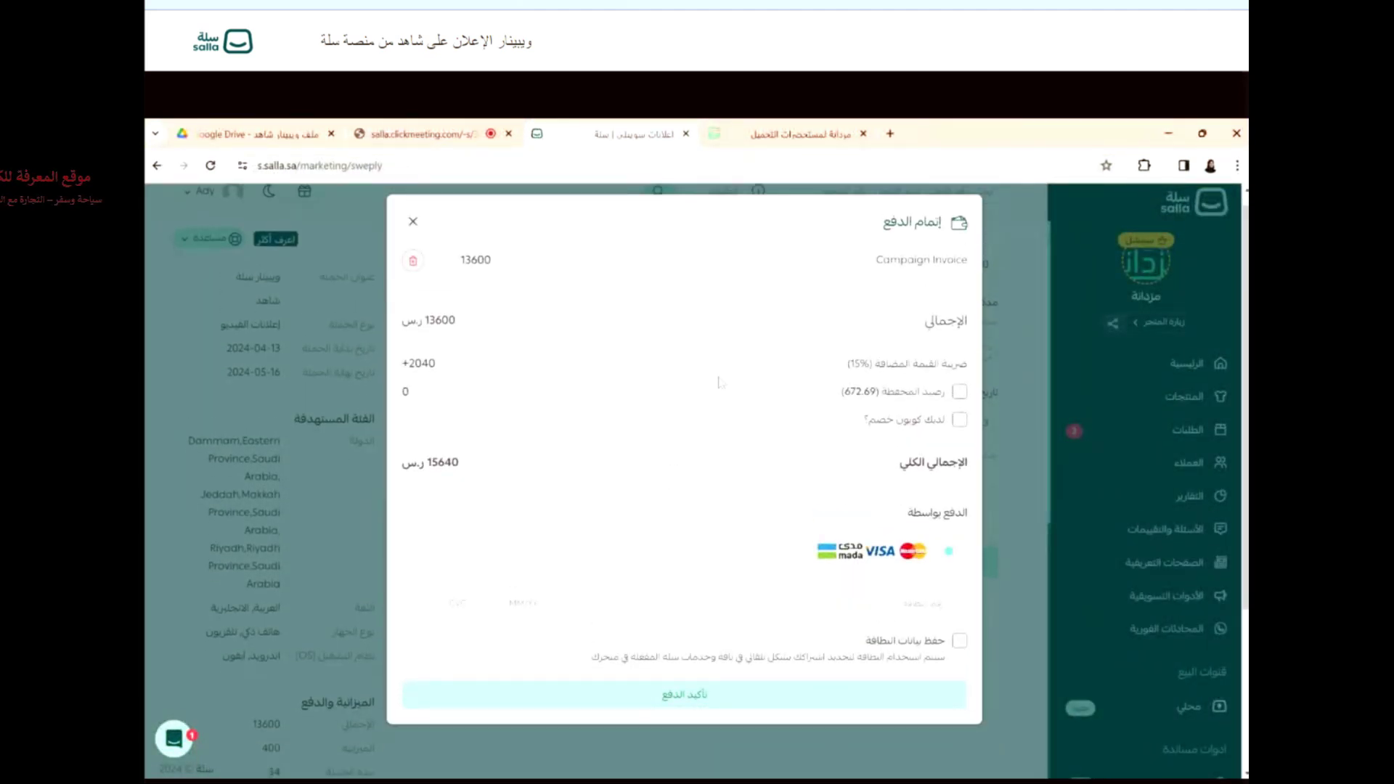
{"action": "left_click", "coordinate": [957, 392]}
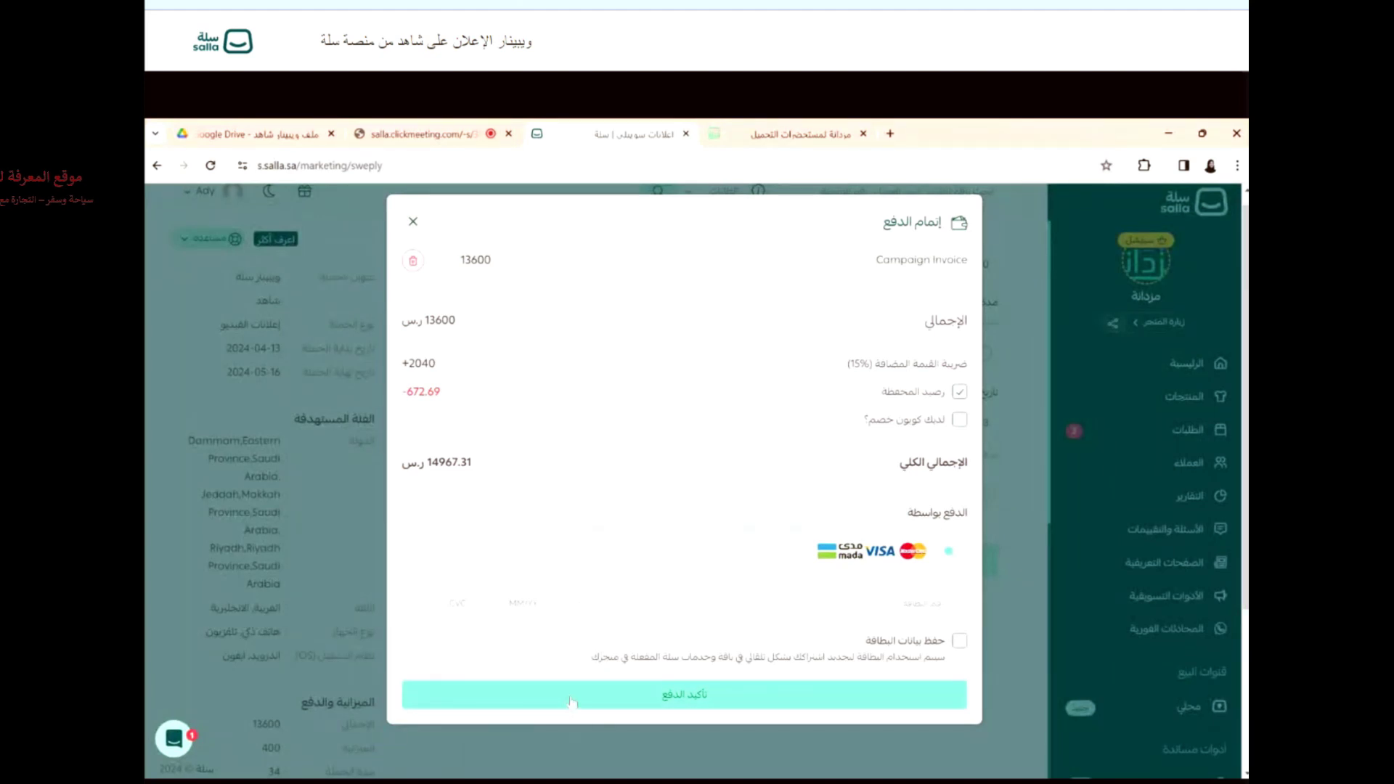
{"action": "left_click", "coordinate": [572, 702]}
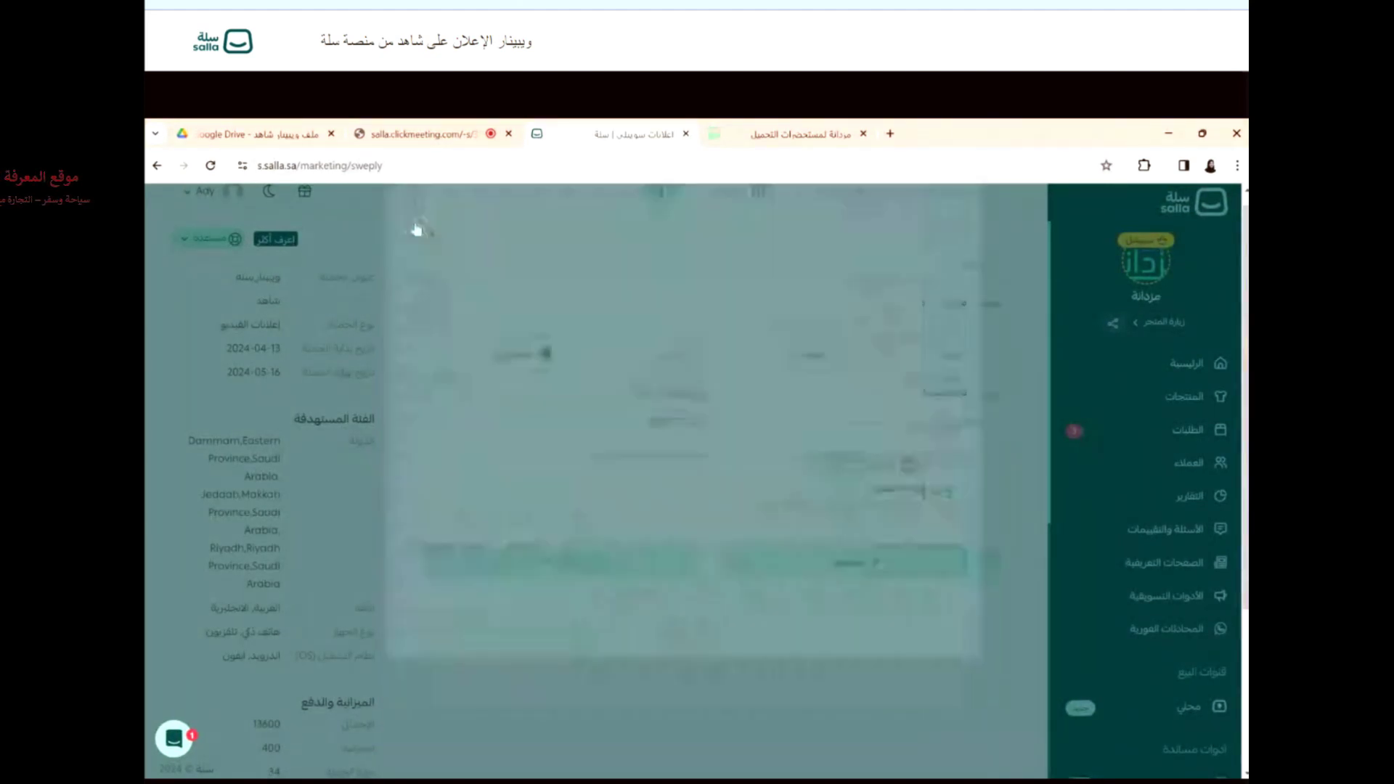
{"action": "left_click", "coordinate": [413, 222]}
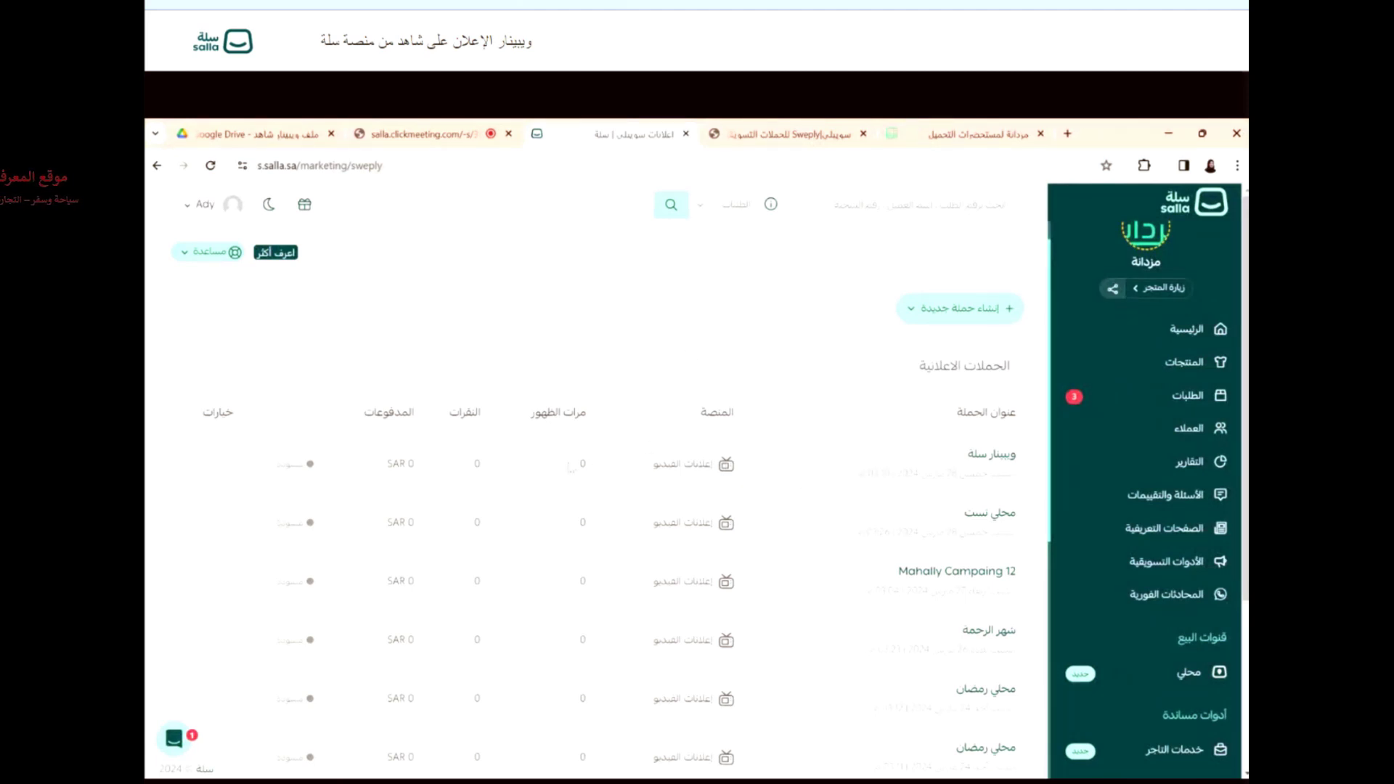
{"action": "left_click", "coordinate": [770, 132]}
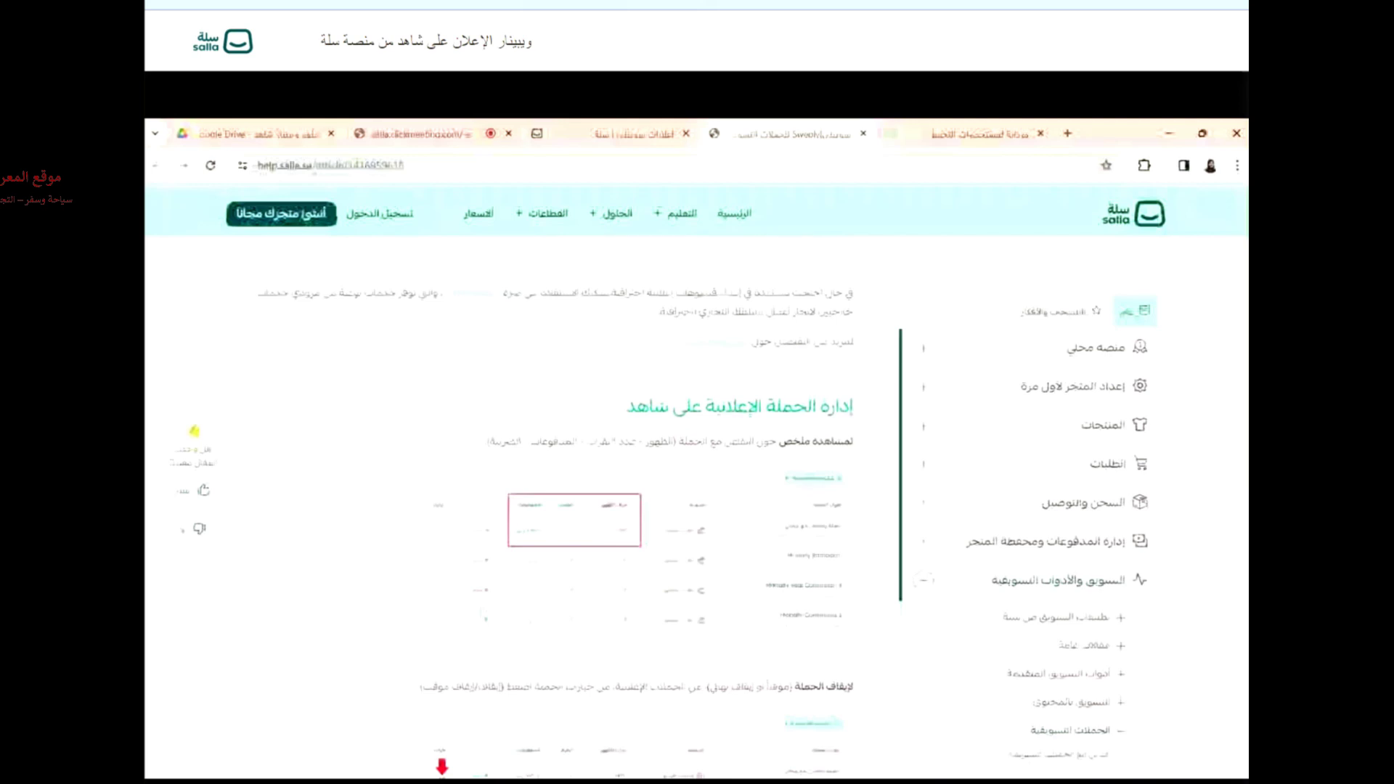
{"action": "scroll", "coordinate": [485, 614], "scroll_direction": "up", "scroll_amount": 1}
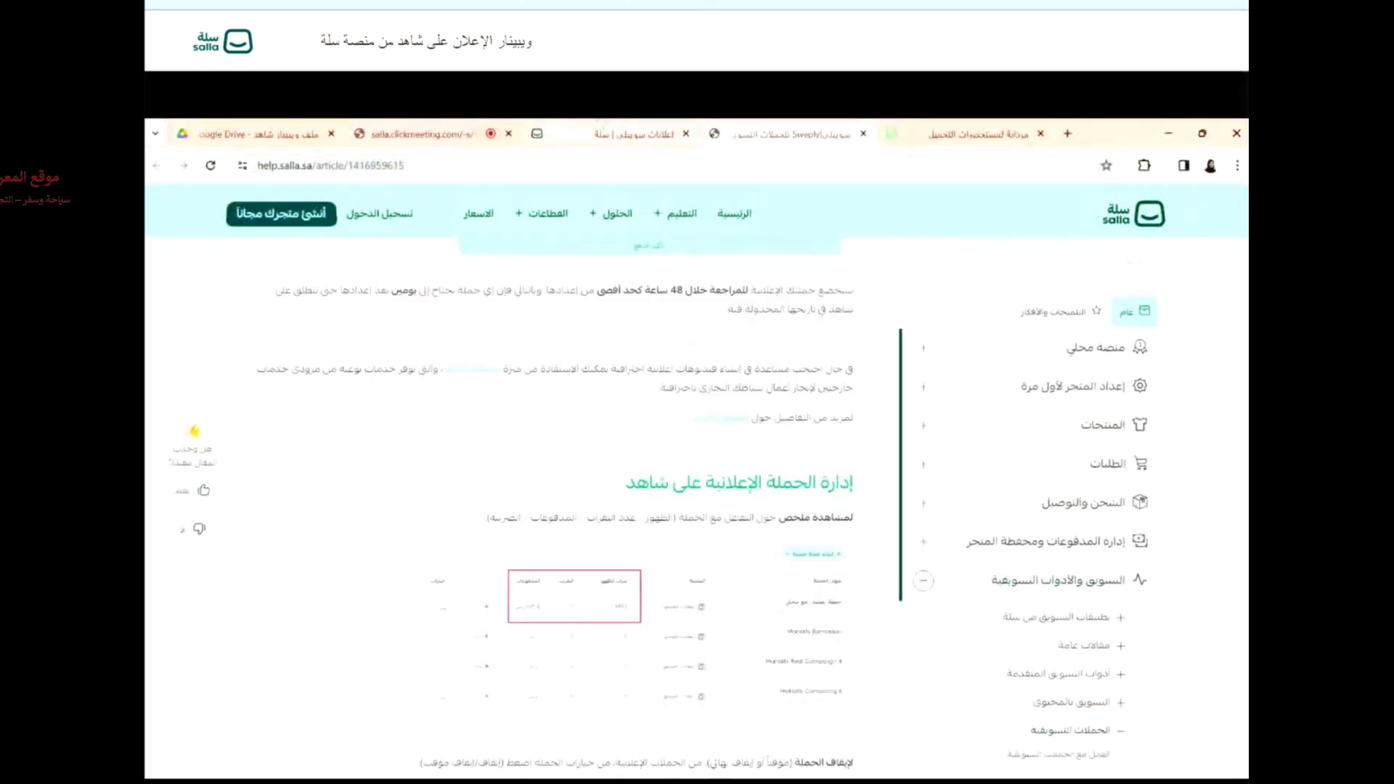
{"action": "left_click", "coordinate": [631, 135]}
{"action": "mouse_move", "coordinate": [277, 257]}
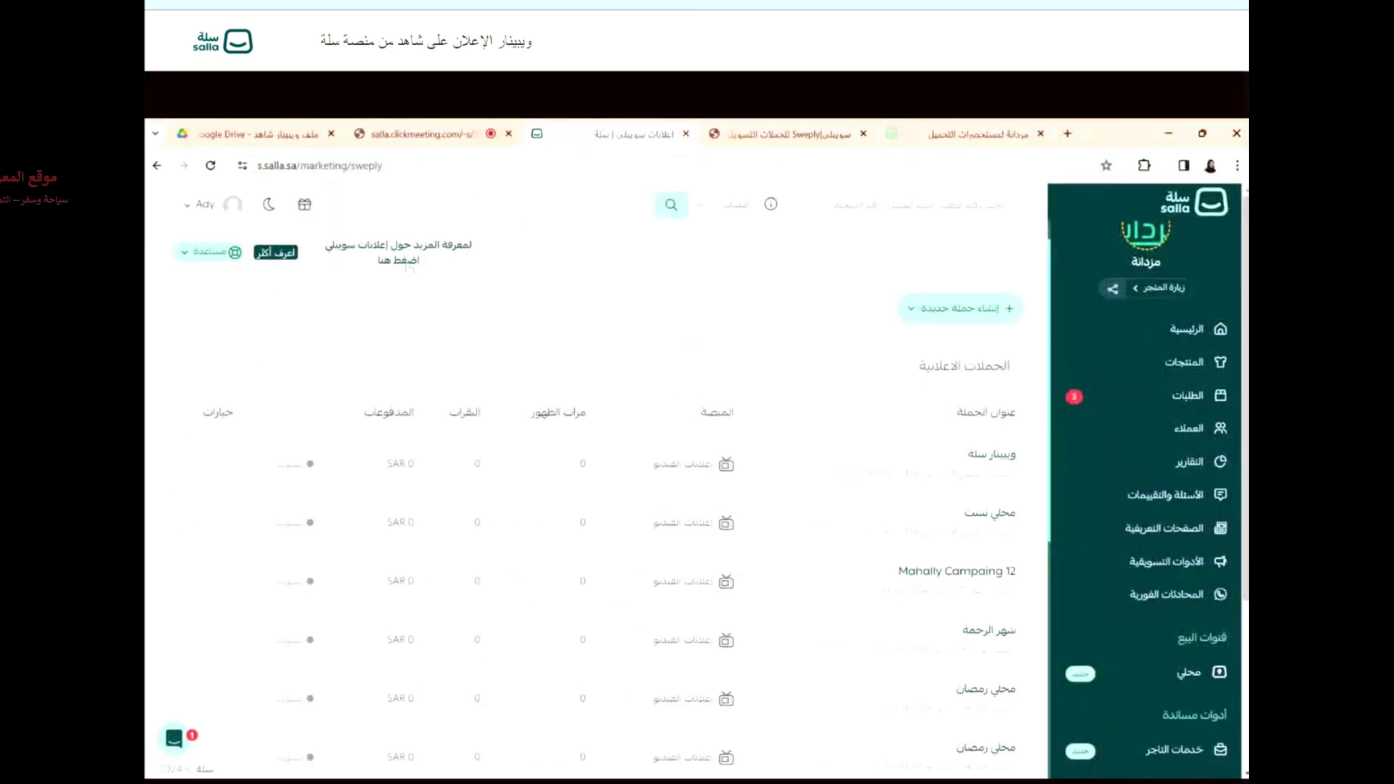
{"action": "left_click", "coordinate": [767, 129]}
{"action": "scroll", "coordinate": [556, 508], "scroll_direction": "up", "scroll_amount": 3}
{"action": "scroll", "coordinate": [555, 508], "scroll_direction": "down", "scroll_amount": 10}
{"action": "scroll", "coordinate": [556, 508], "scroll_direction": "down", "scroll_amount": 10}
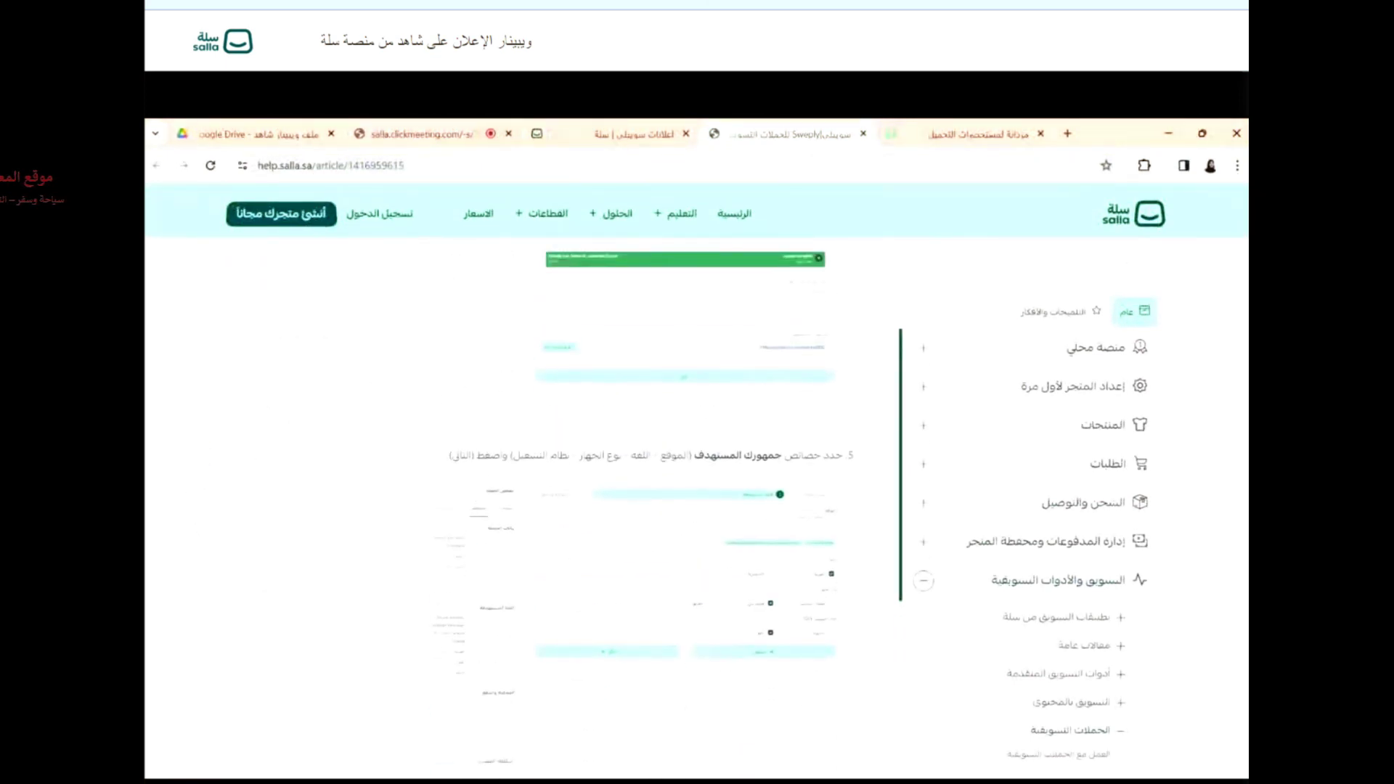
{"action": "scroll", "coordinate": [555, 508], "scroll_direction": "down", "scroll_amount": 3}
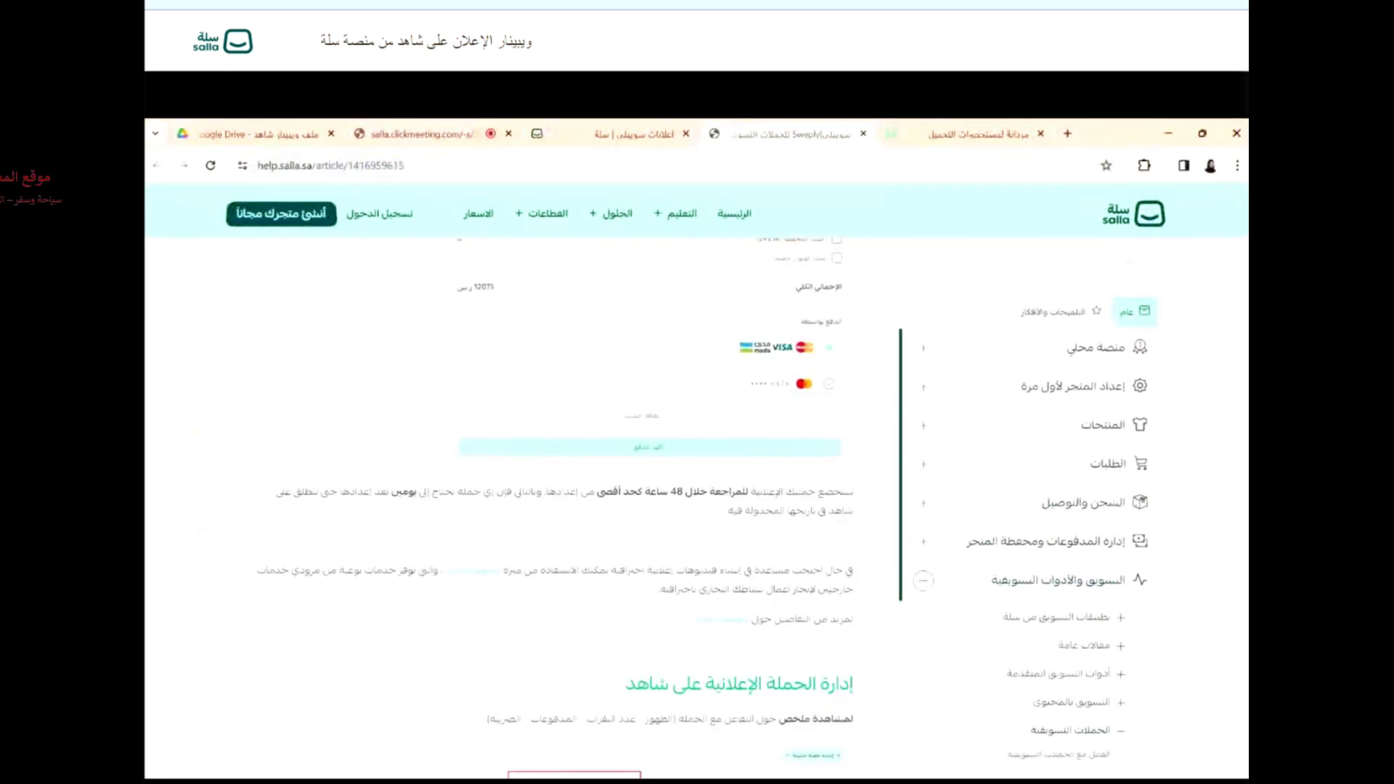
{"action": "left_click", "coordinate": [632, 134]}
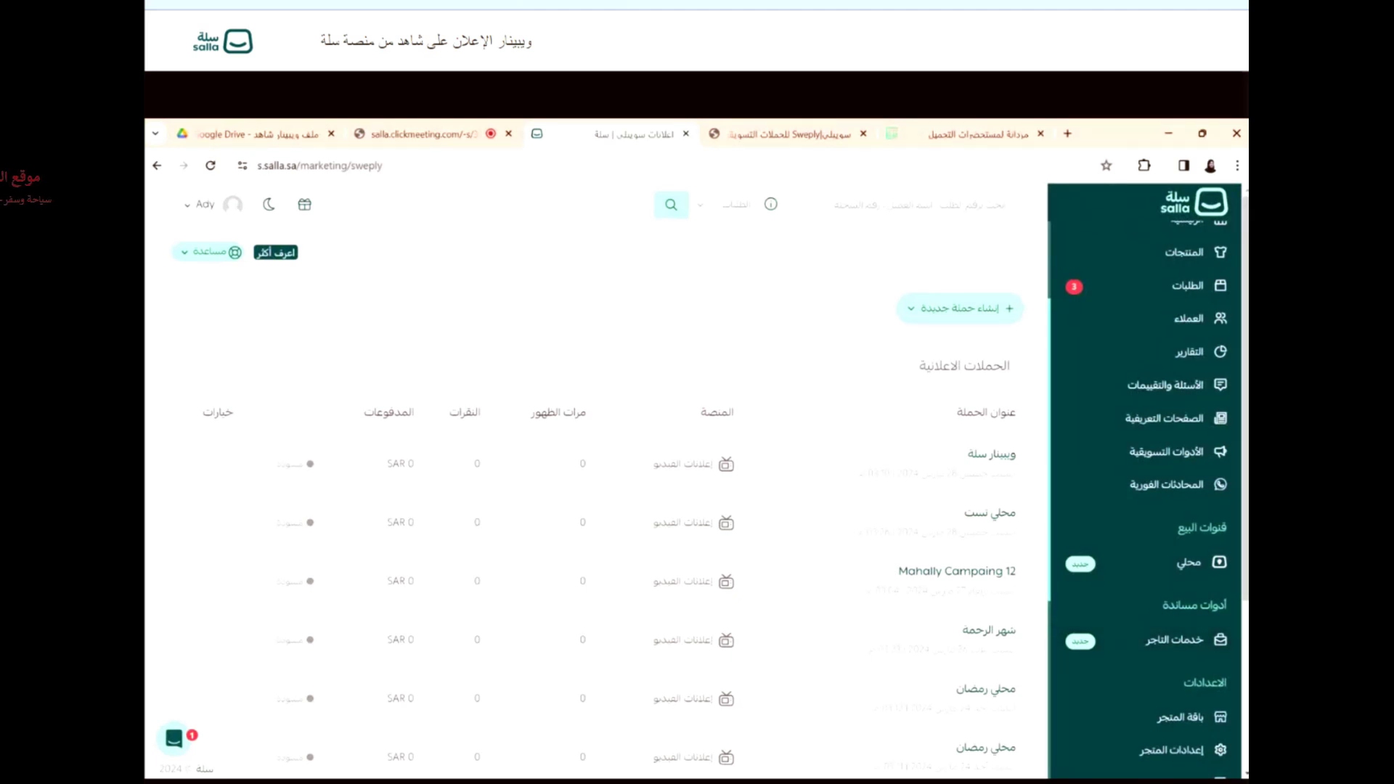
- Open the Merchant Services expert marketplace and filter it to the Creative Designs category
{"action": "left_click", "coordinate": [1158, 645]}
{"action": "scroll", "coordinate": [607, 604], "scroll_direction": "down", "scroll_amount": 10}
{"action": "scroll", "coordinate": [608, 592], "scroll_direction": "up", "scroll_amount": 7}
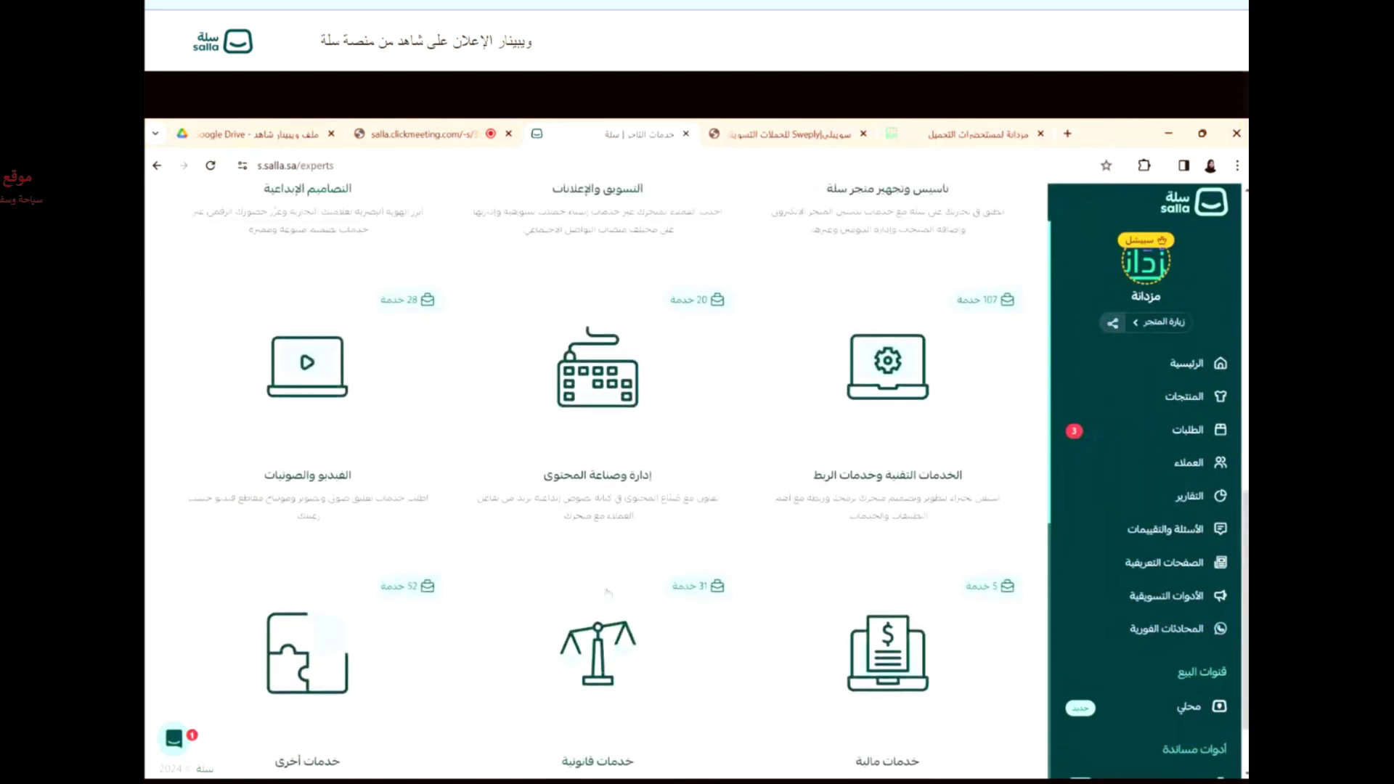
{"action": "scroll", "coordinate": [607, 480], "scroll_direction": "up", "scroll_amount": 3}
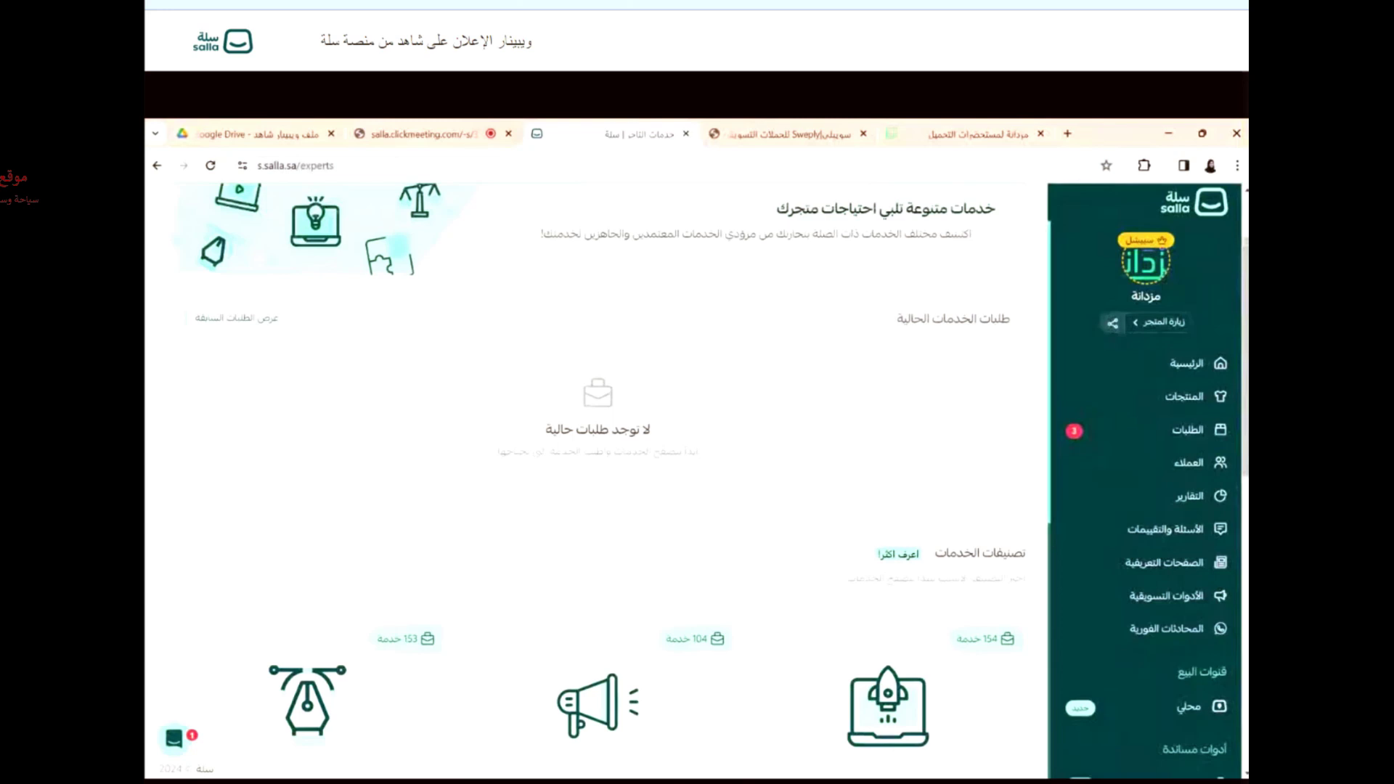
{"action": "scroll", "coordinate": [607, 479], "scroll_direction": "down", "scroll_amount": 4}
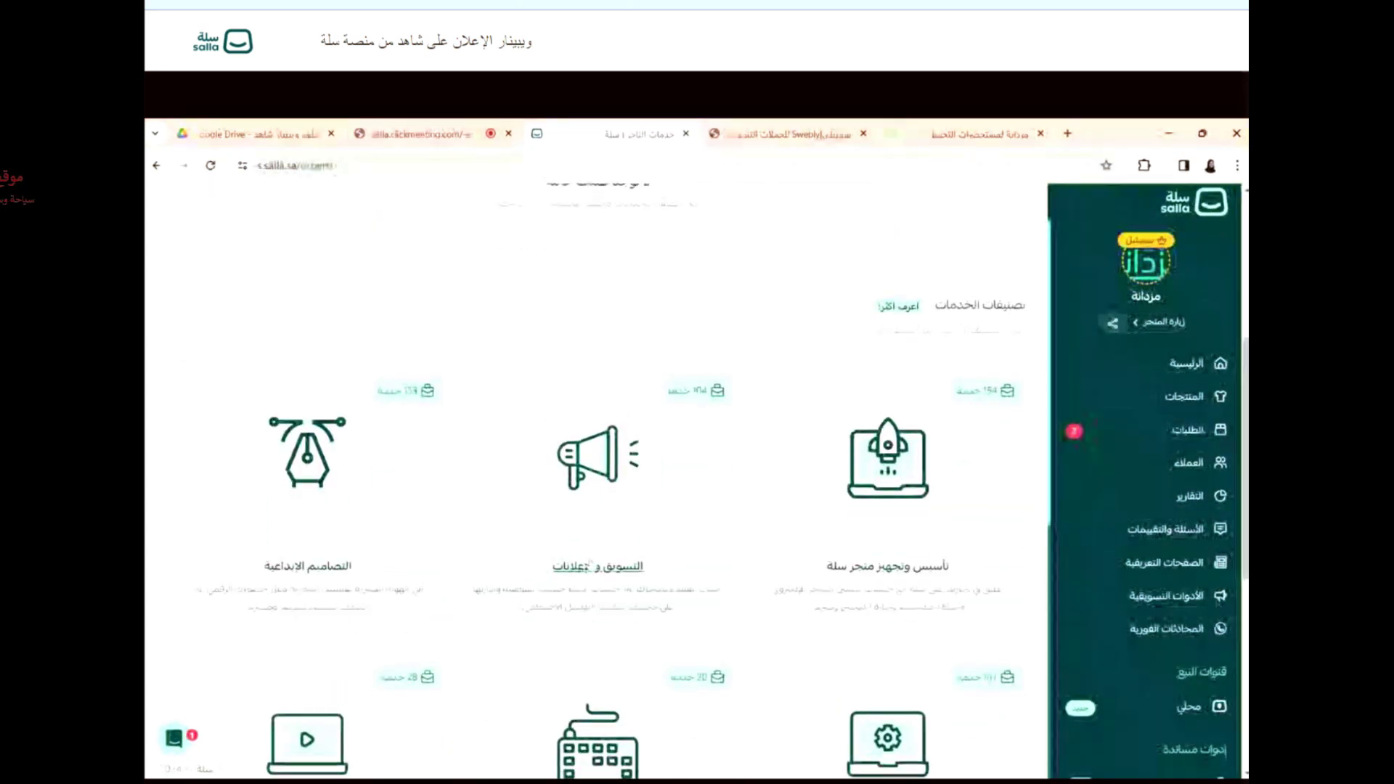
{"action": "left_click", "coordinate": [363, 552]}
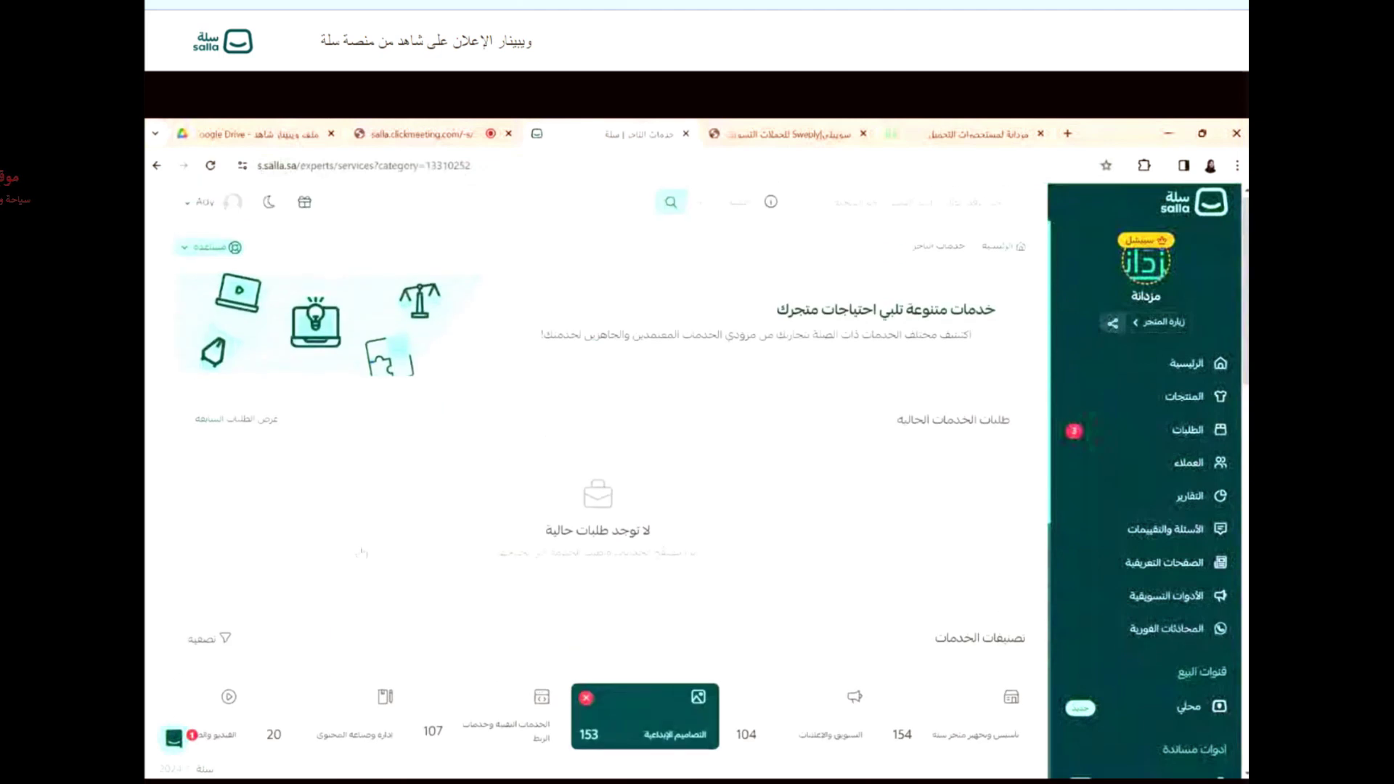
{"action": "scroll", "coordinate": [362, 553], "scroll_direction": "down", "scroll_amount": 5}
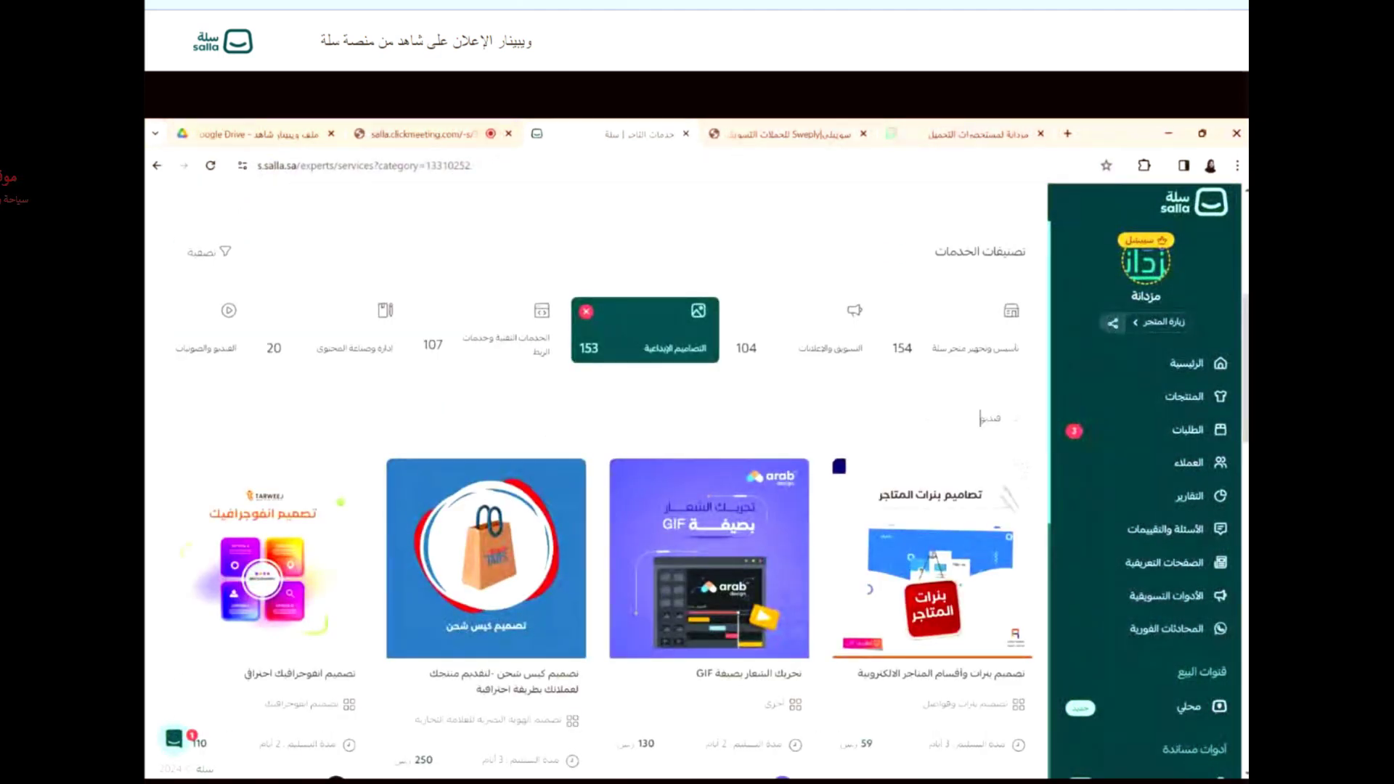
- Search the services for 'فيديو', browse the results, then return to the ClickMeeting webinar tab
{"action": "key", "text": "Return"}
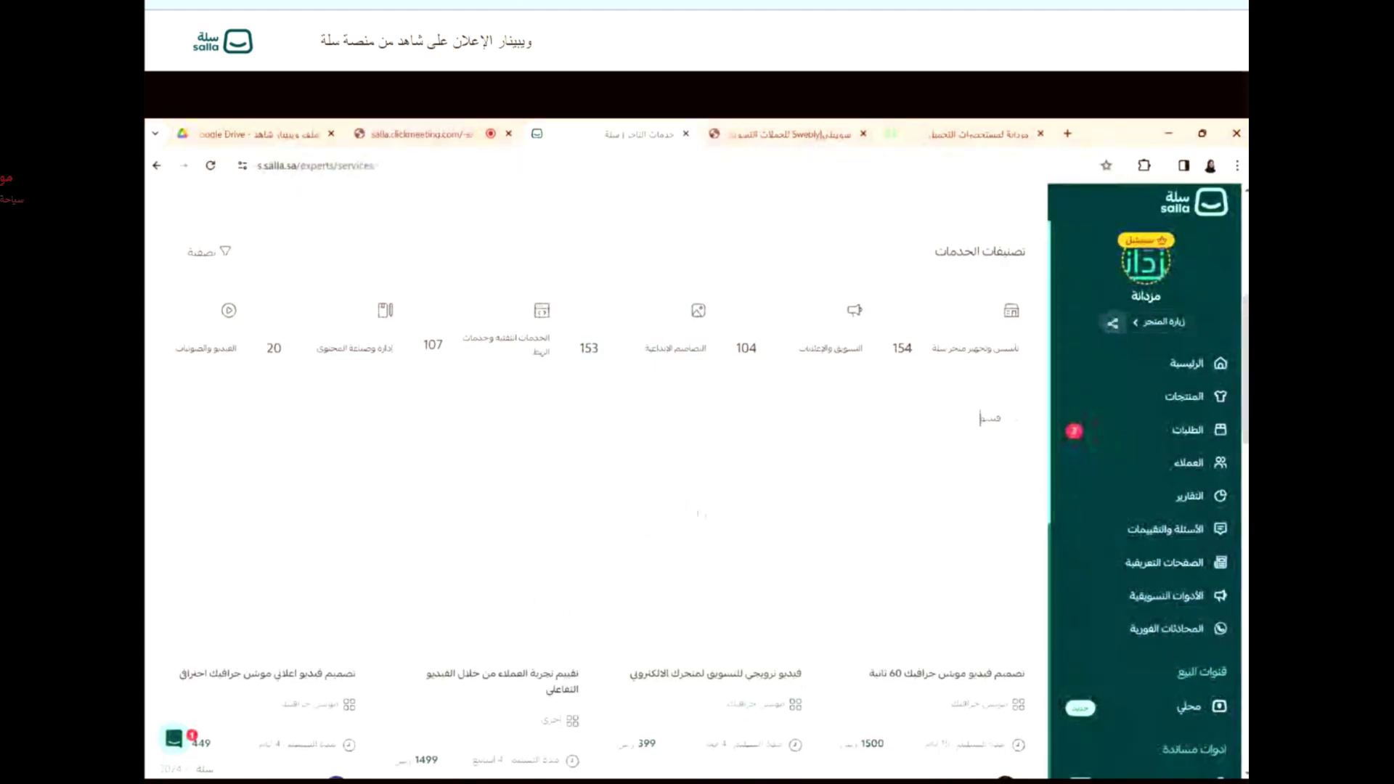
{"action": "scroll", "coordinate": [569, 596], "scroll_direction": "down", "scroll_amount": 1}
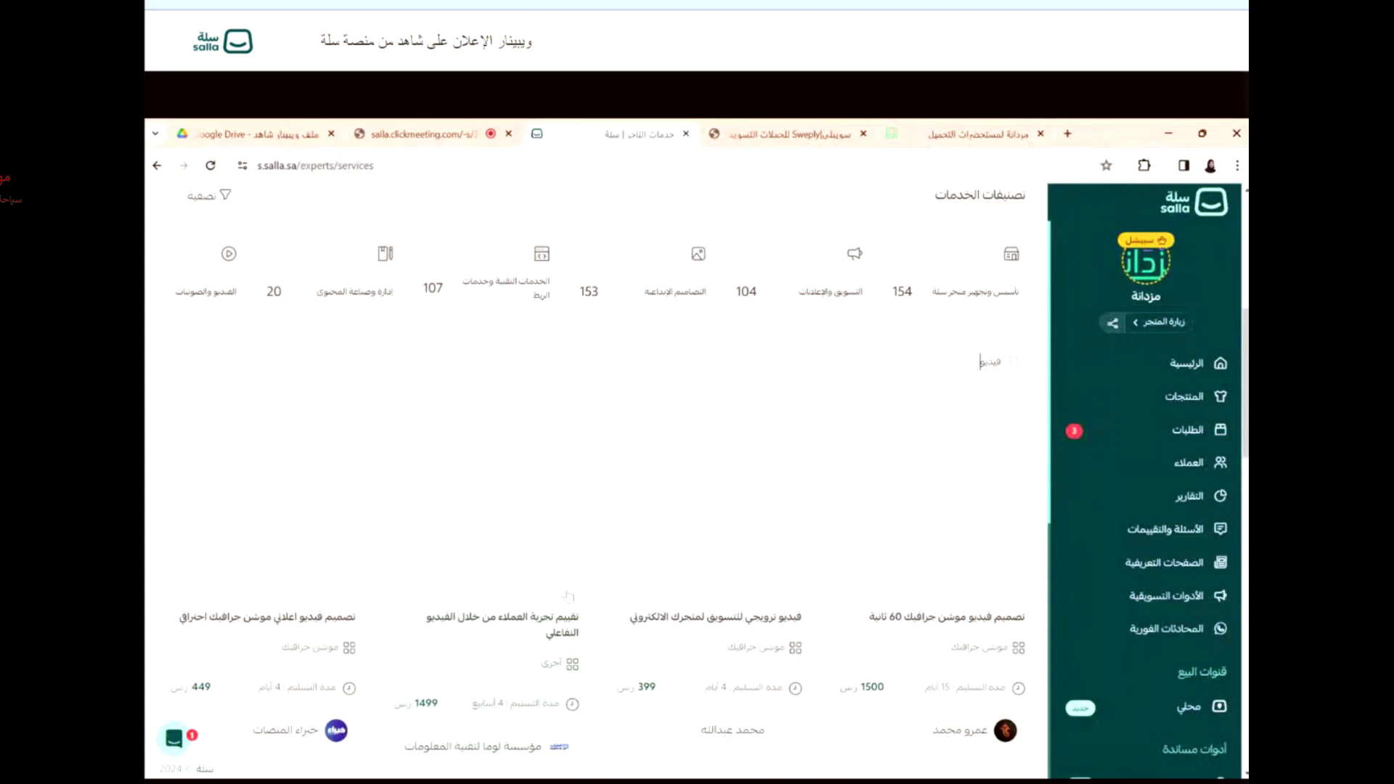
{"action": "scroll", "coordinate": [569, 596], "scroll_direction": "down", "scroll_amount": 3}
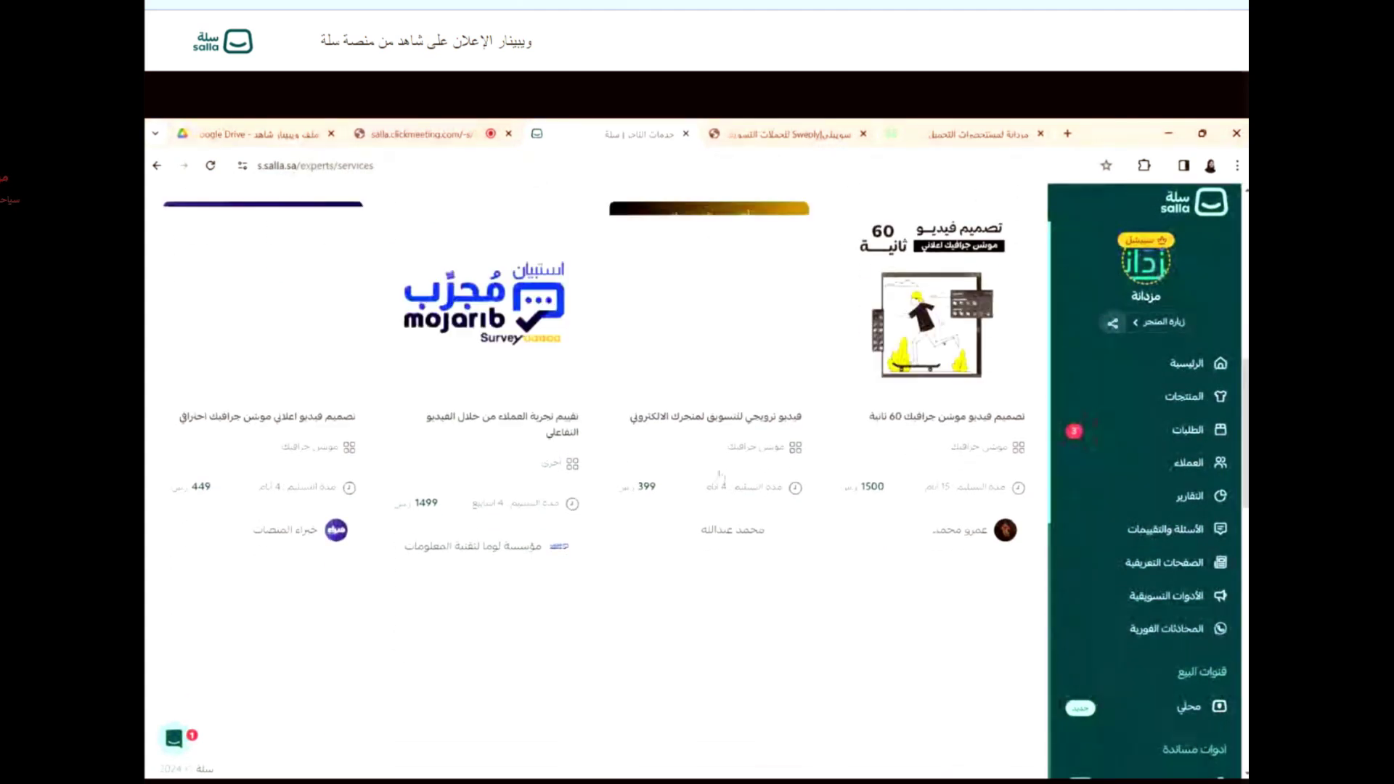
{"action": "scroll", "coordinate": [720, 474], "scroll_direction": "down", "scroll_amount": 3}
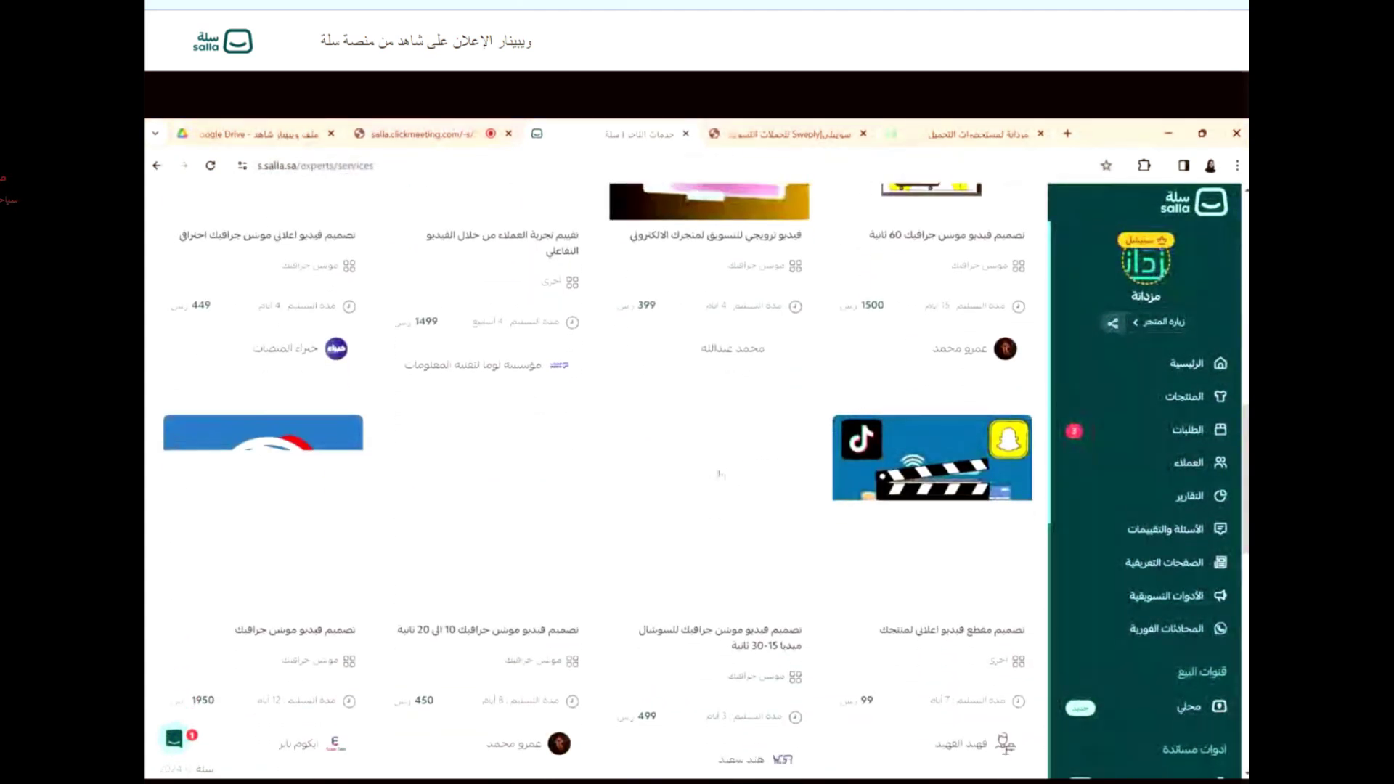
{"action": "scroll", "coordinate": [720, 474], "scroll_direction": "down", "scroll_amount": 6}
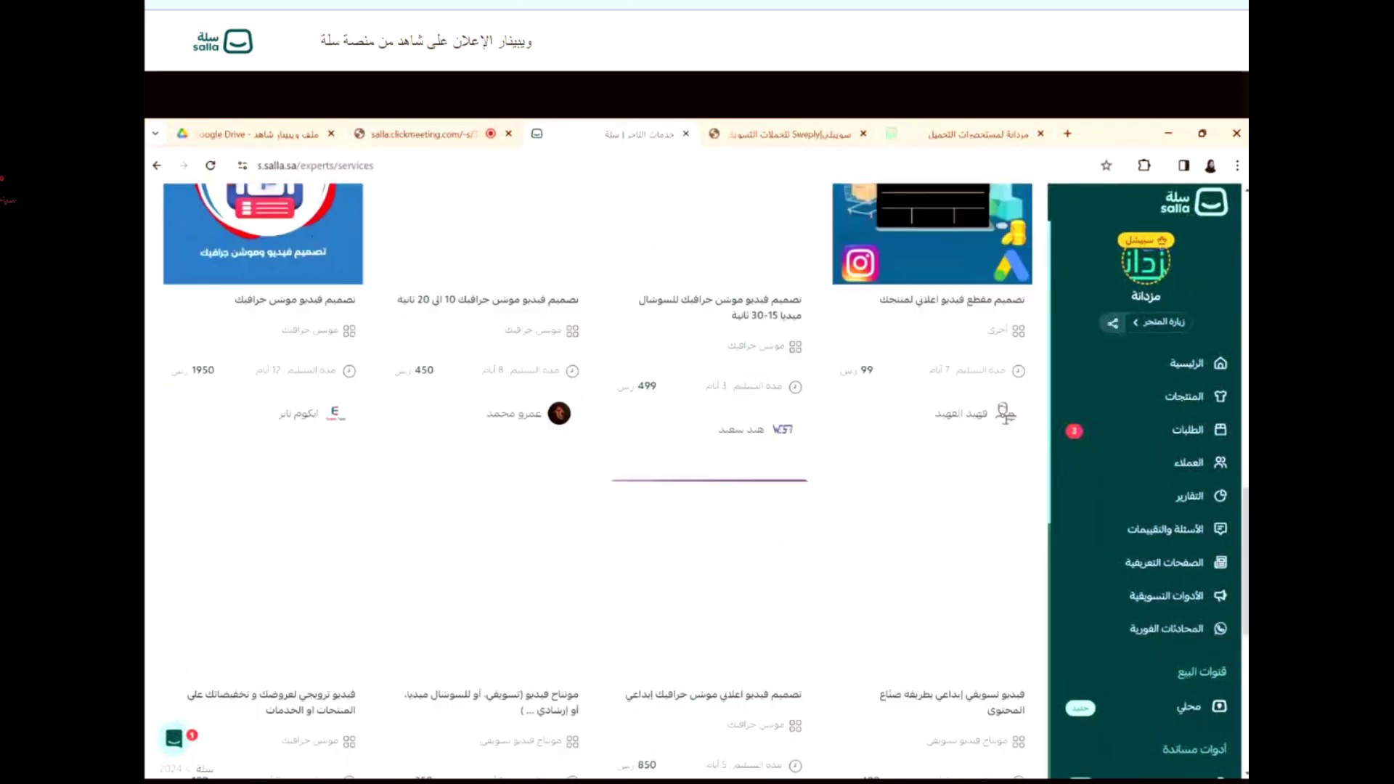
{"action": "scroll", "coordinate": [719, 218], "scroll_direction": "up", "scroll_amount": 7}
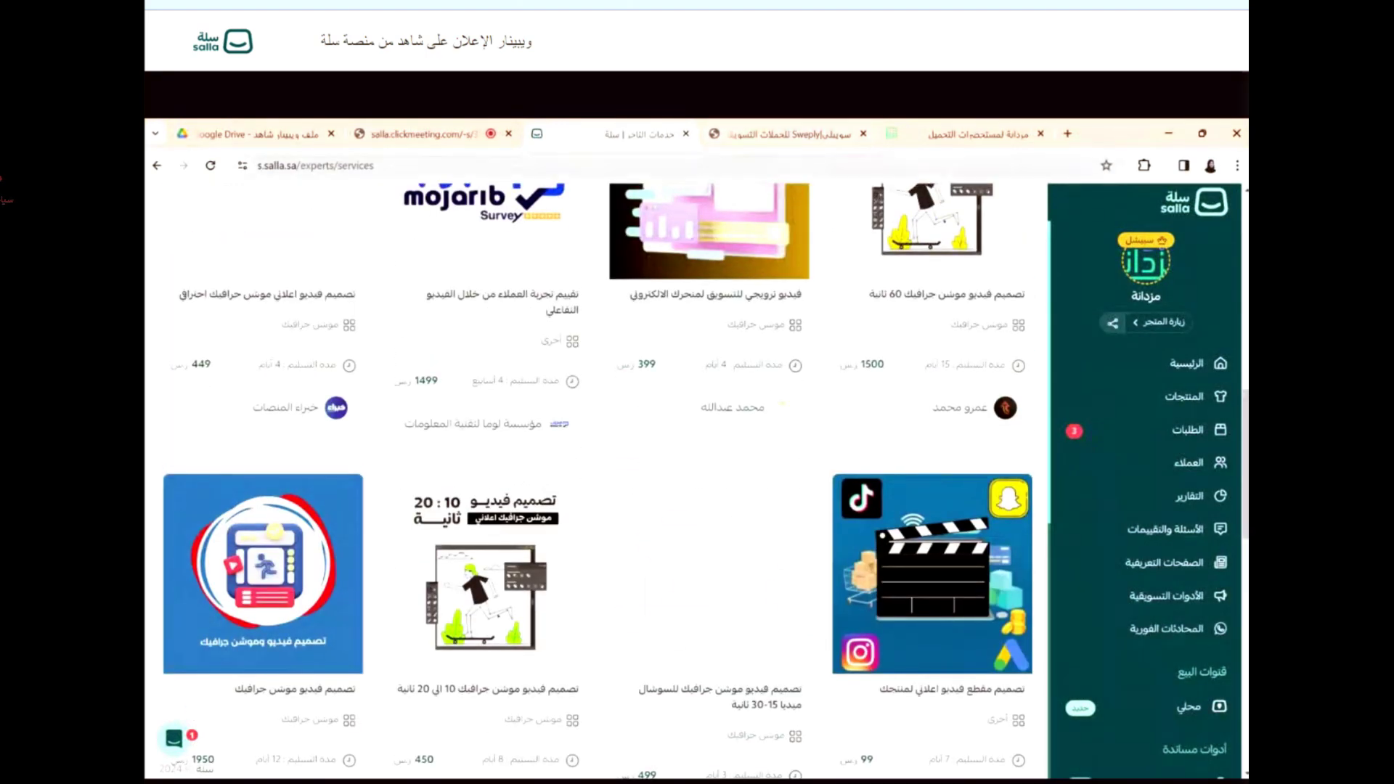
{"action": "scroll", "coordinate": [593, 479], "scroll_direction": "up", "scroll_amount": 7}
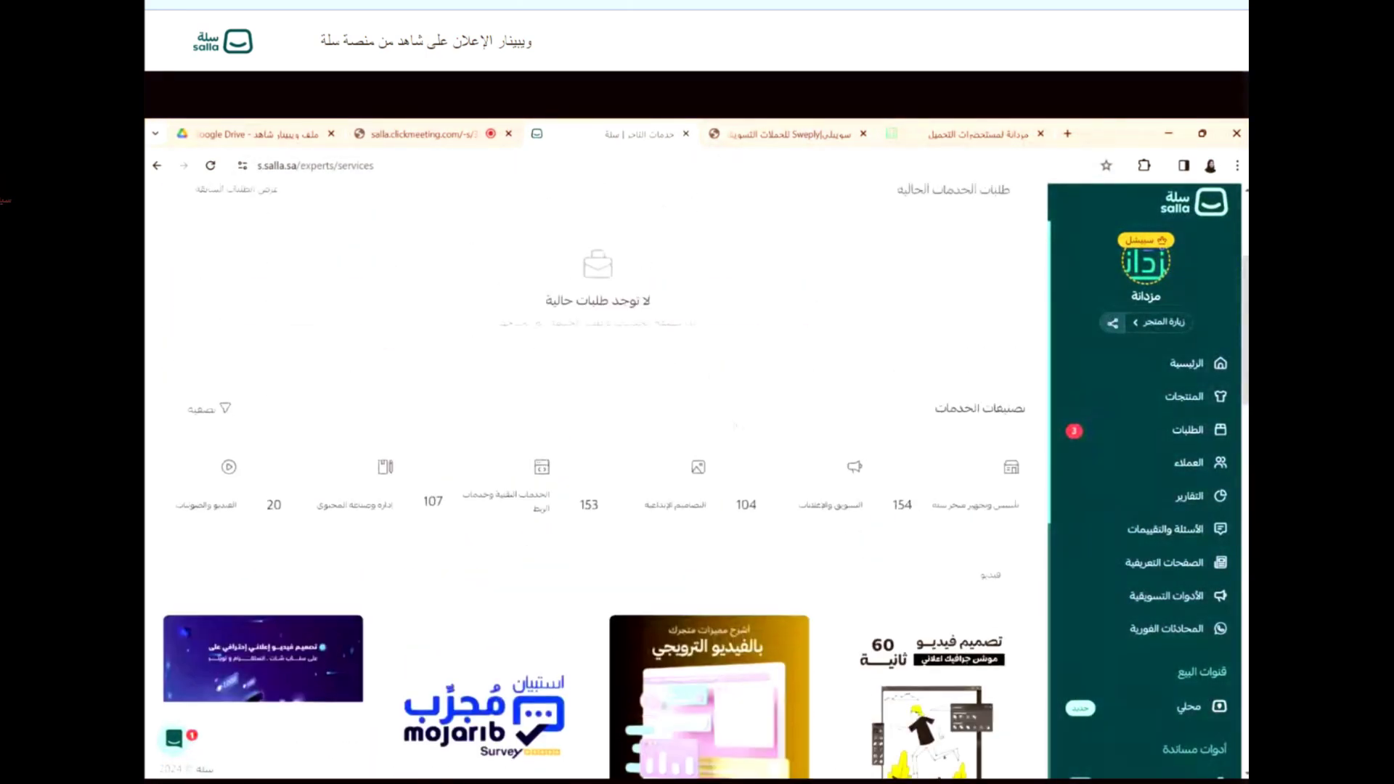
{"action": "scroll", "coordinate": [594, 479], "scroll_direction": "up", "scroll_amount": 3}
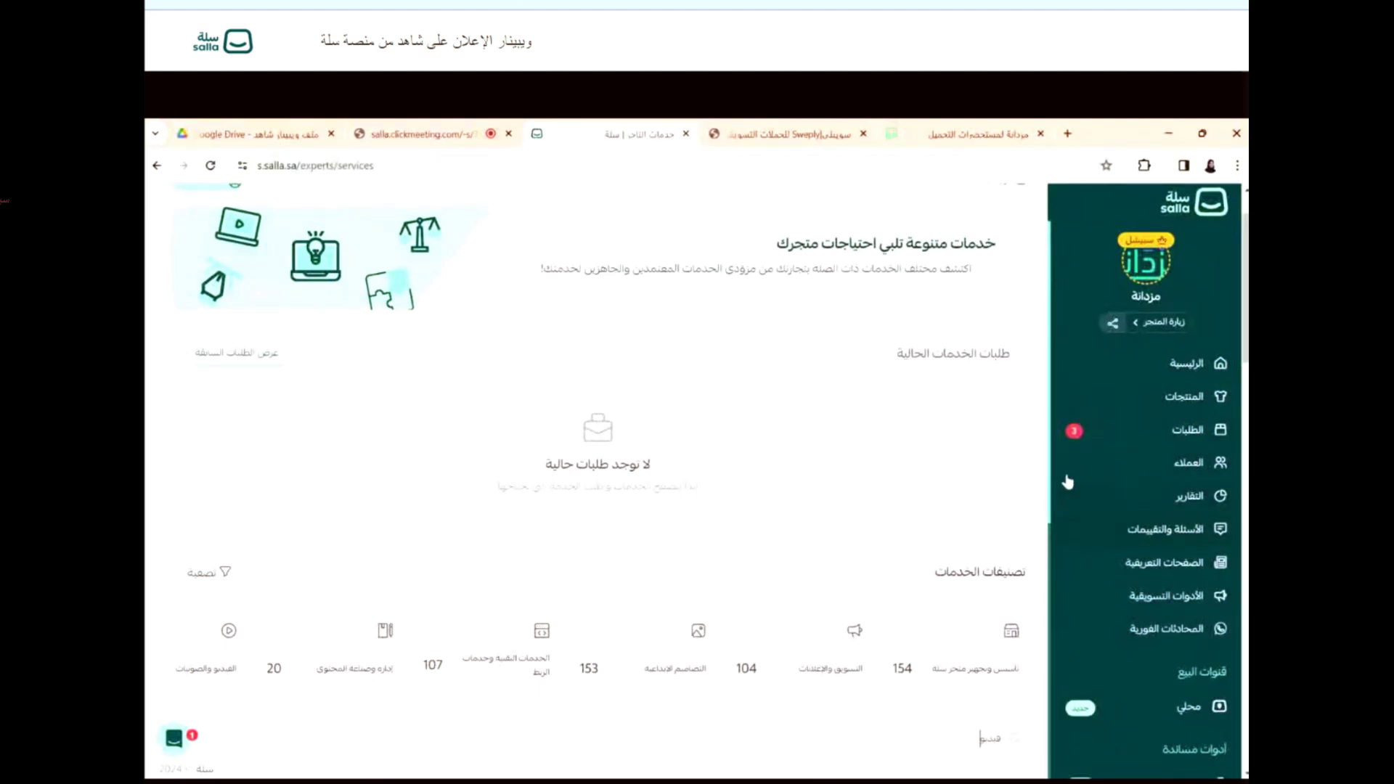
{"action": "scroll", "coordinate": [693, 359], "scroll_direction": "up", "scroll_amount": 1}
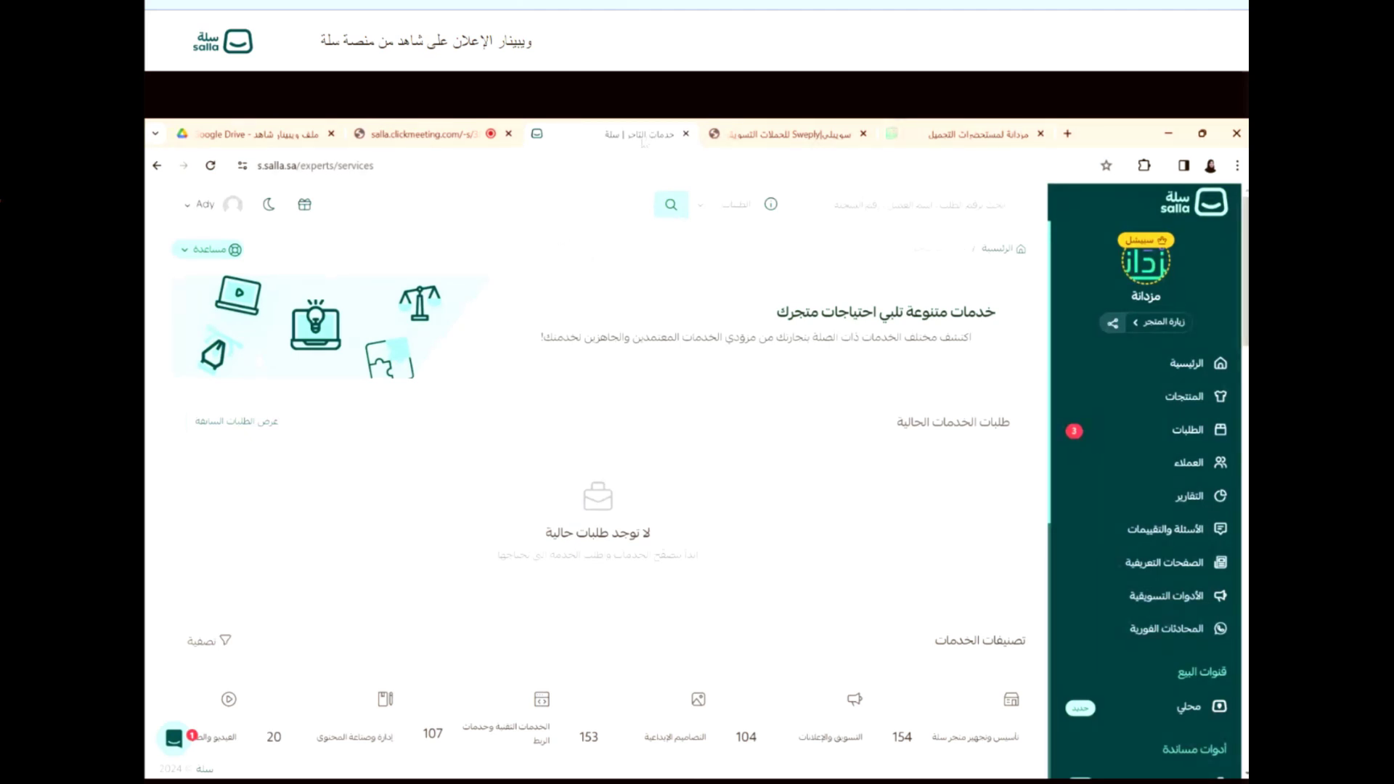
{"action": "left_click", "coordinate": [444, 134]}
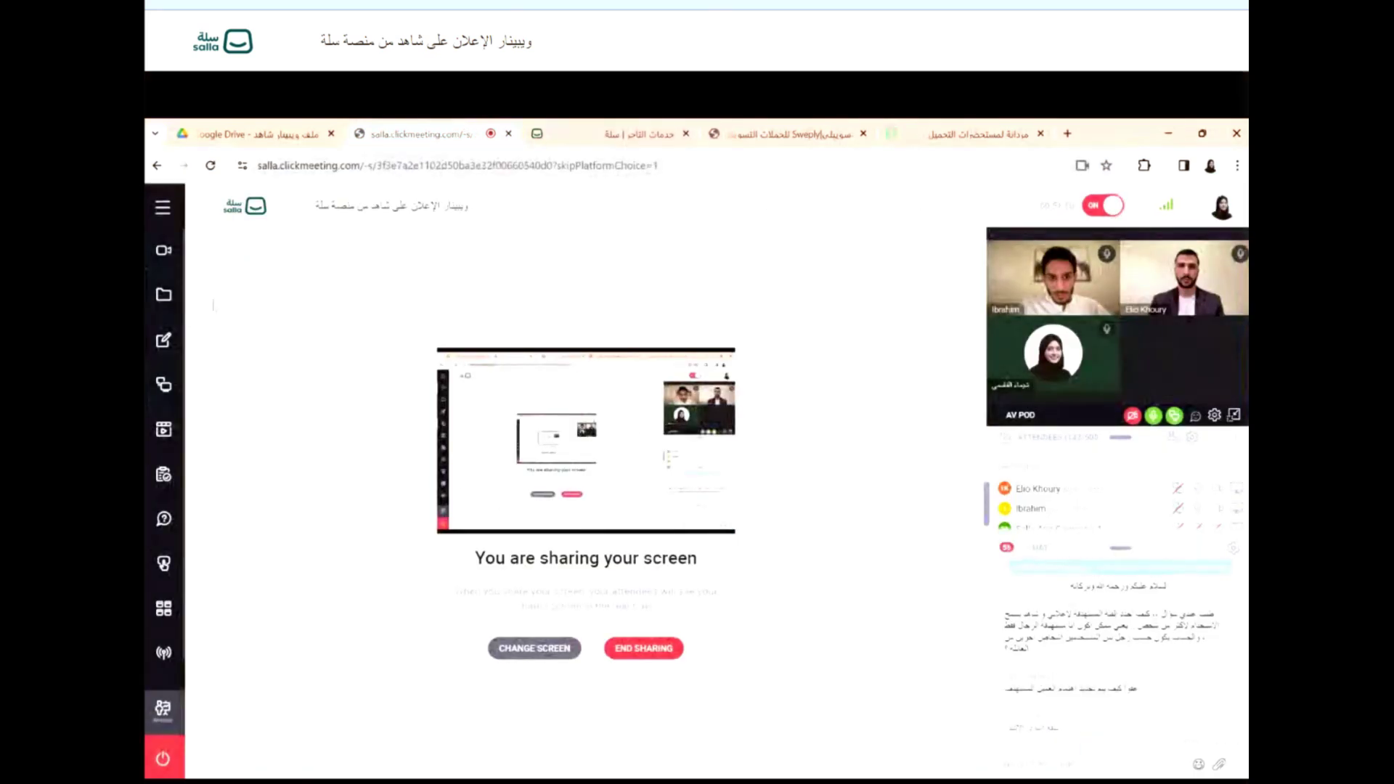